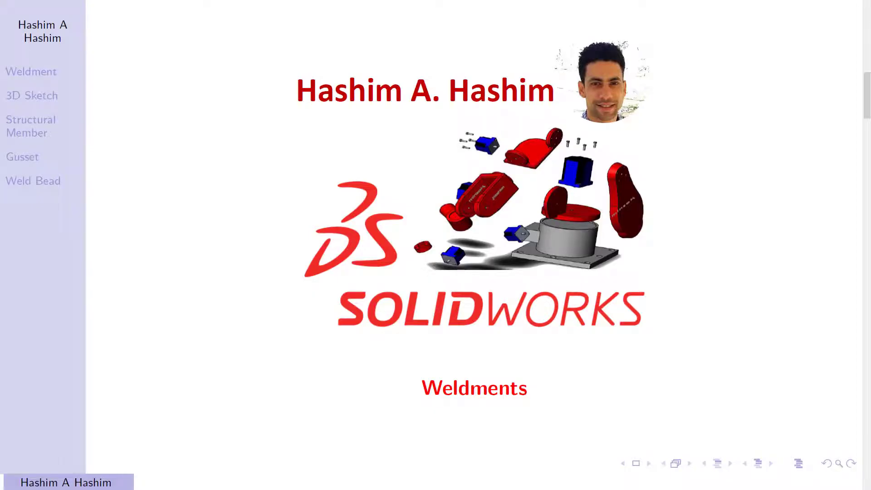
Step: Advance the Weldments presentation from the title slide to the outline slide
key(Page_Down)
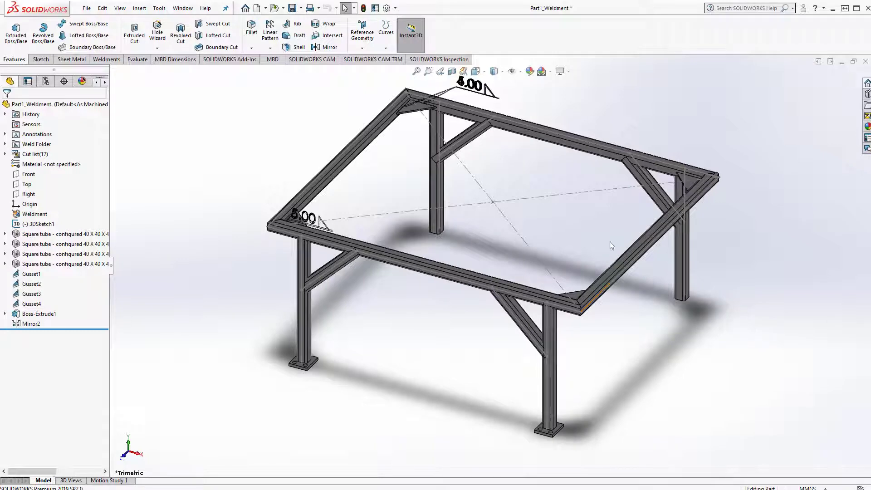
Step: Orbit the finished frame, then bring up the Part1_Weldment drawing sheet and select its cut-list table
mouse_move(494, 274)
middle_down()
mouse_move(511, 226)
mouse_move(389, 307)
mouse_move(408, 334)
mouse_move(515, 301)
mouse_move(528, 305)
mouse_move(504, 281)
middle_up()
key(Escape)
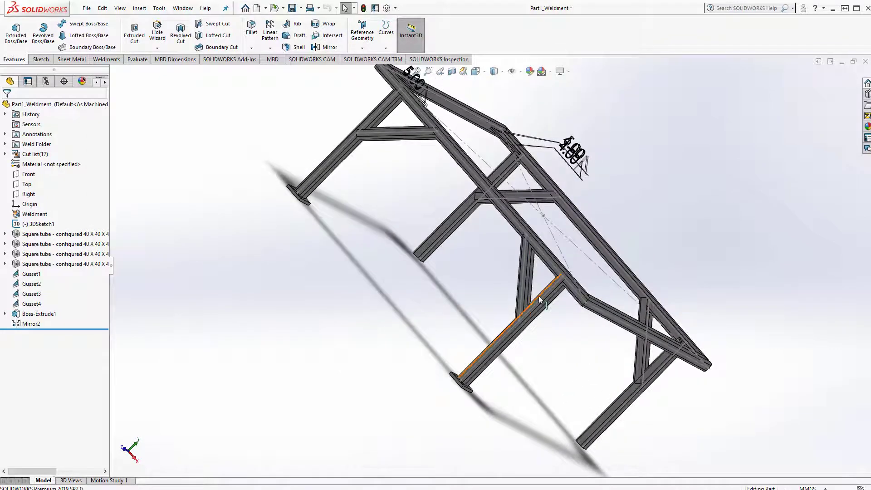
key(ctrl+Tab)
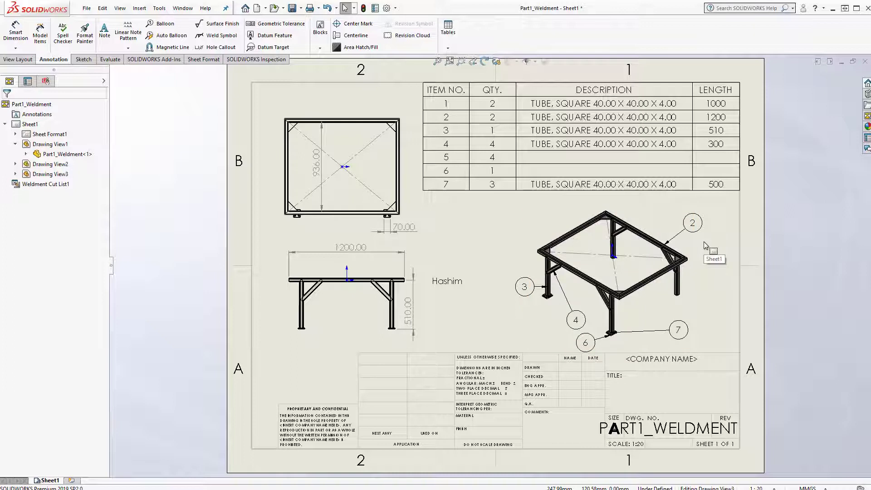
click(612, 134)
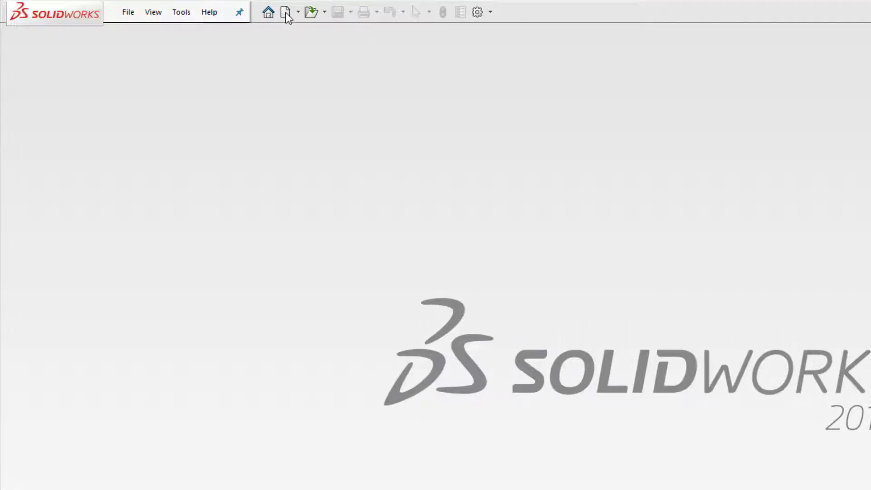
Step: Create a new part document with MMGS (millimeter, gram, second) units
click(284, 12)
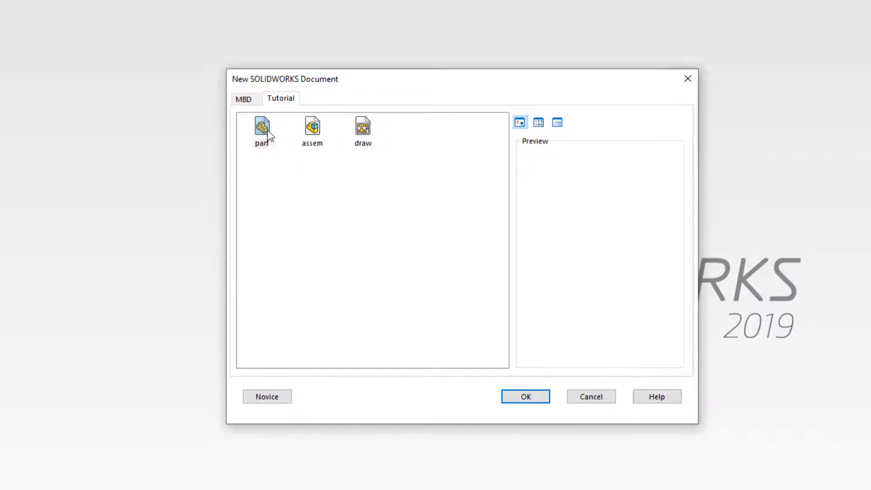
click(534, 398)
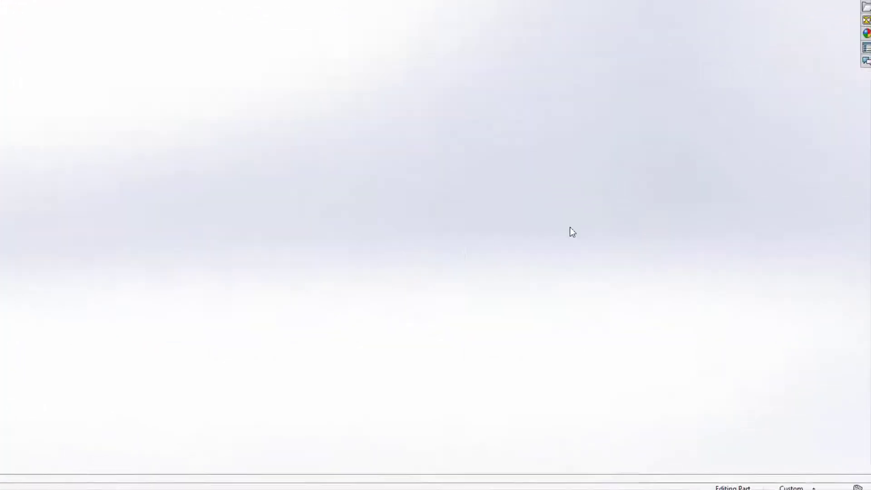
click(793, 487)
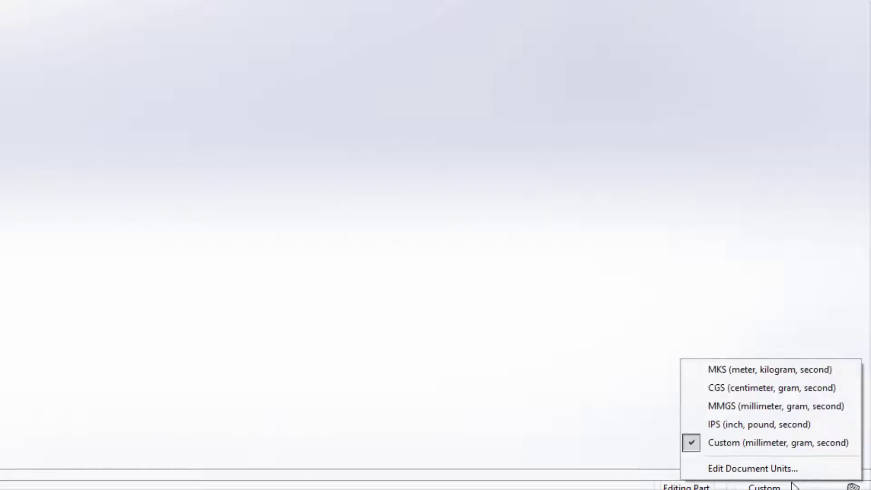
click(845, 413)
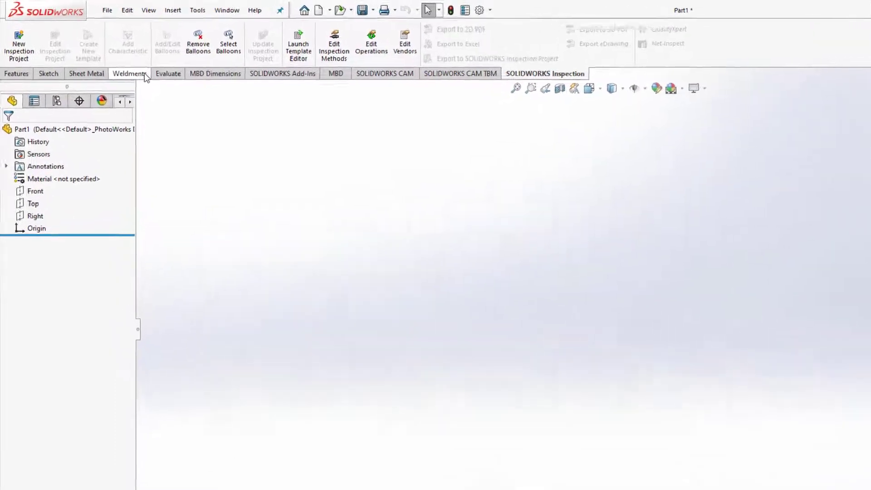
click(113, 64)
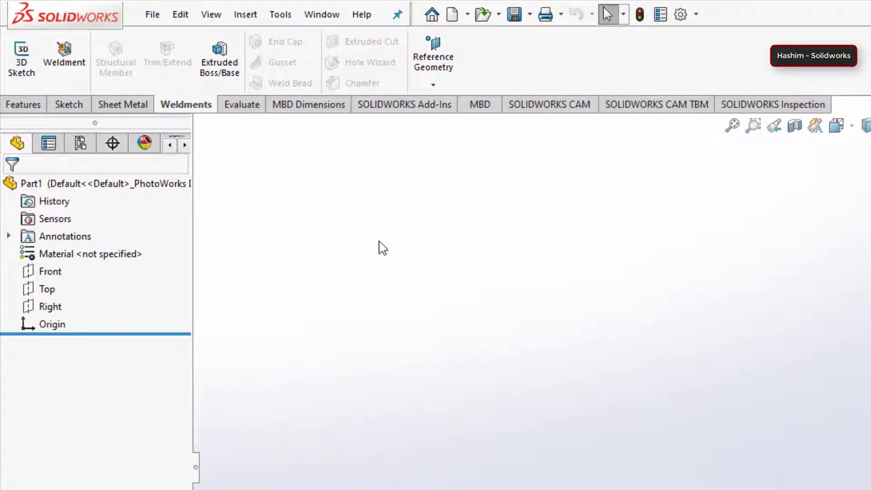
Step: Start a 3D sketch and draw a centre rectangle on the ZX plane, centred on the origin
click(74, 109)
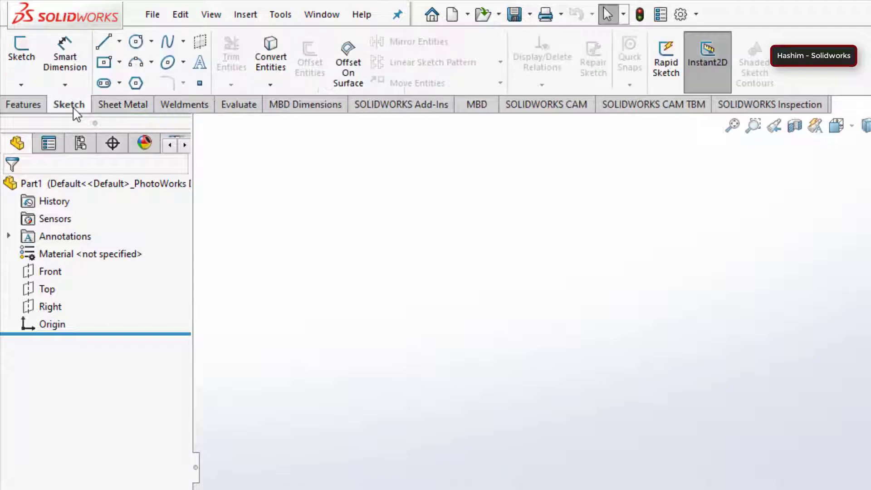
click(57, 291)
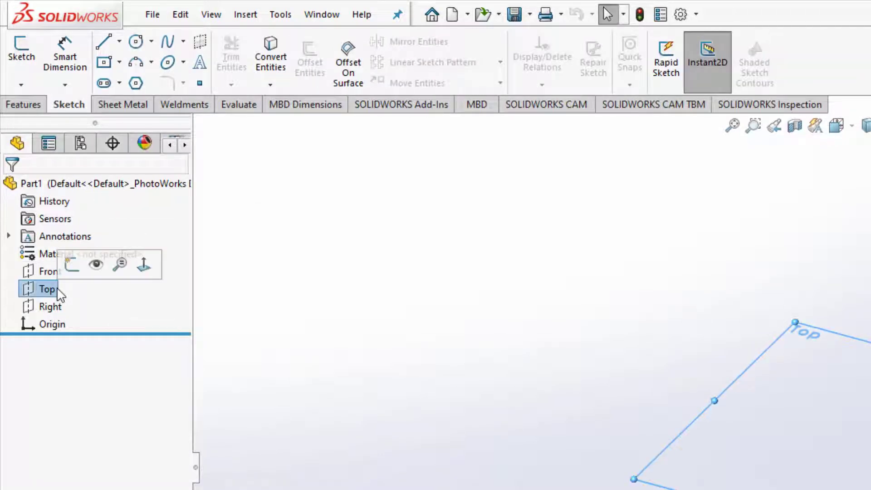
click(29, 89)
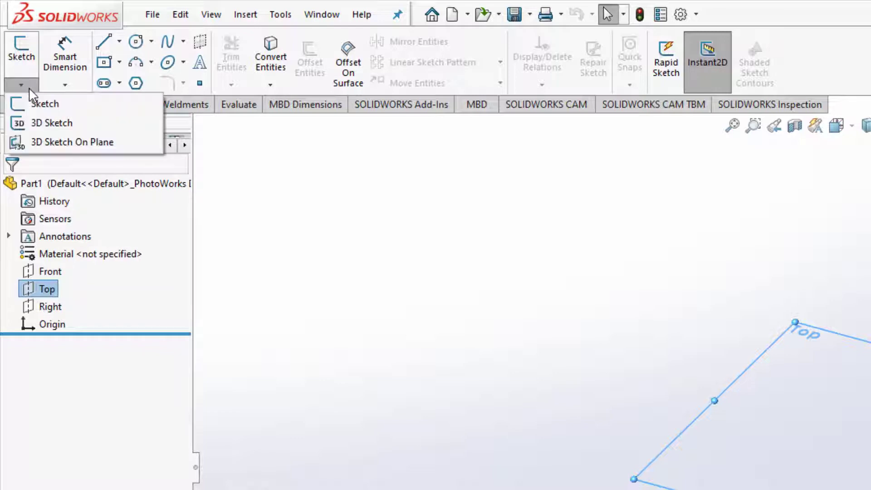
click(76, 122)
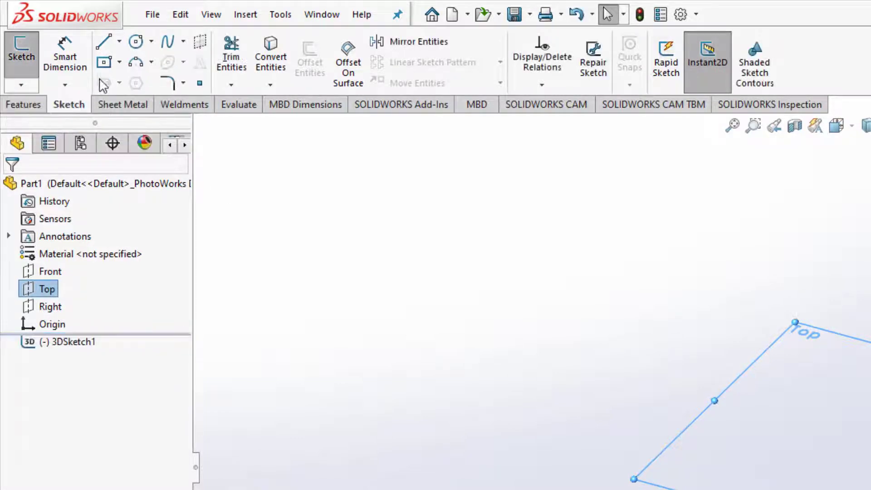
click(120, 63)
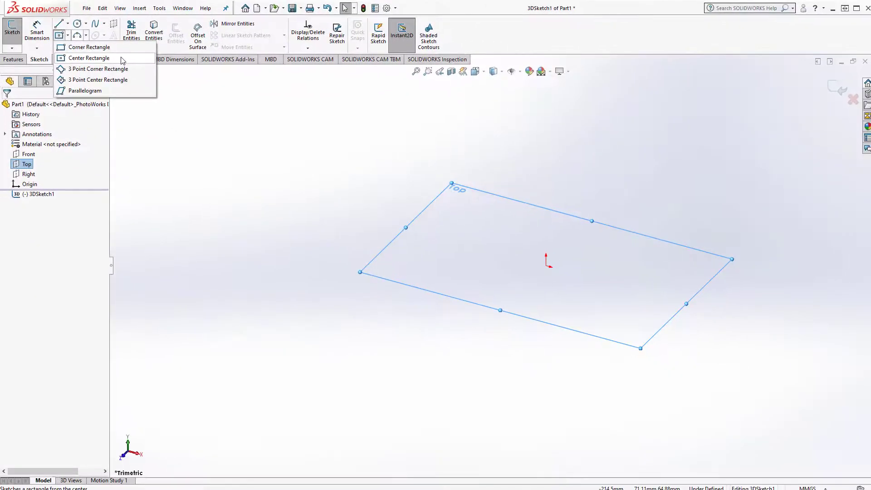
click(211, 103)
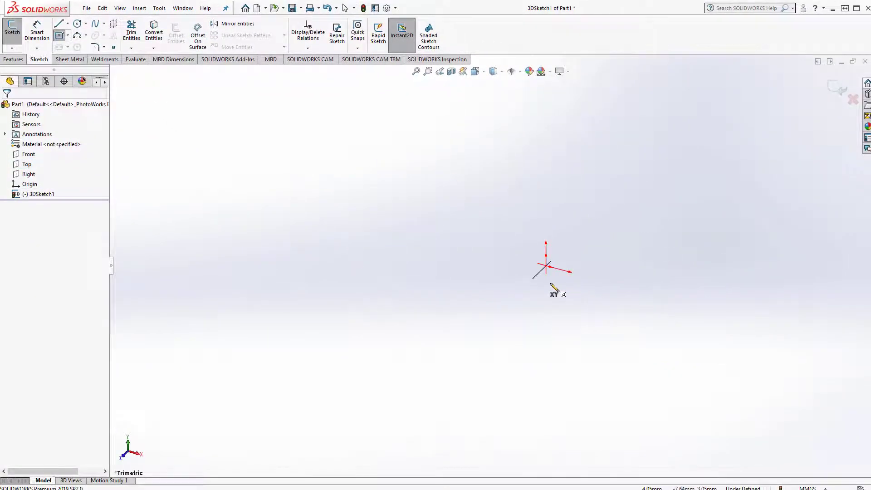
click(546, 265)
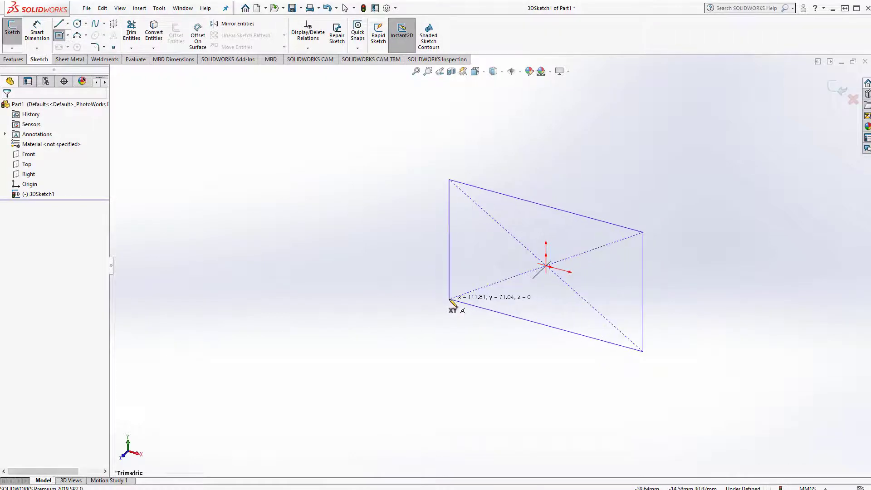
key(Tab)
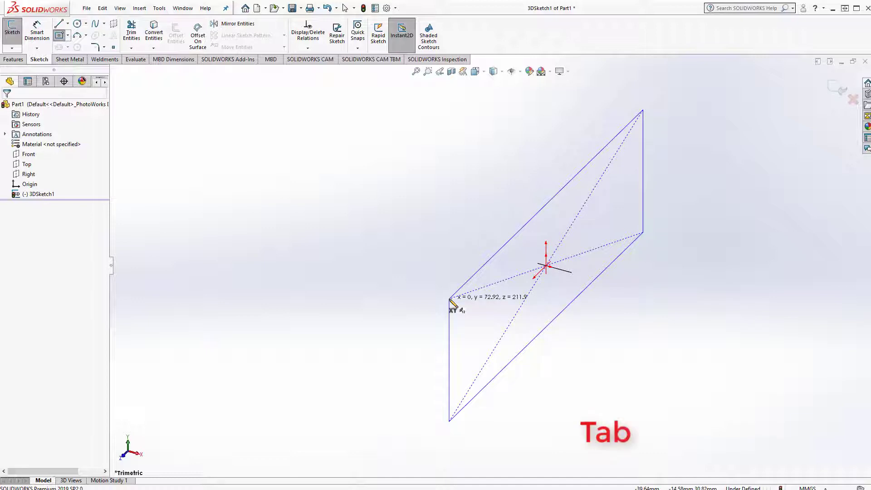
key(Tab)
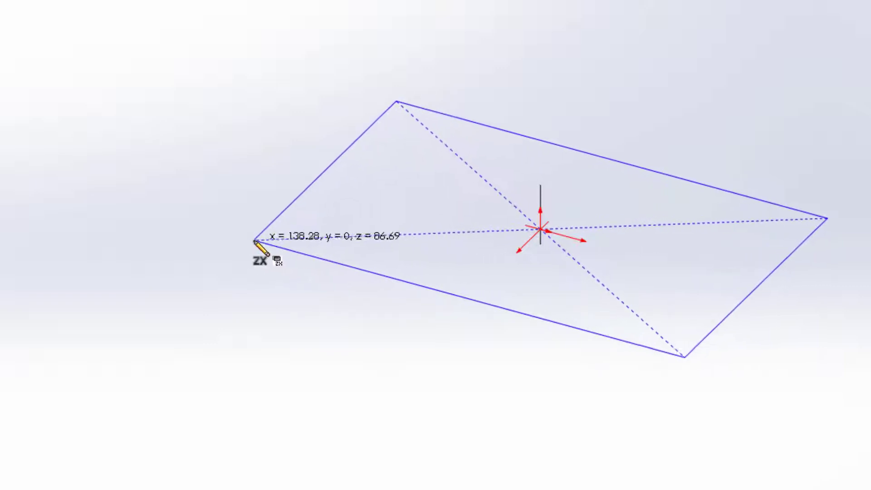
click(238, 243)
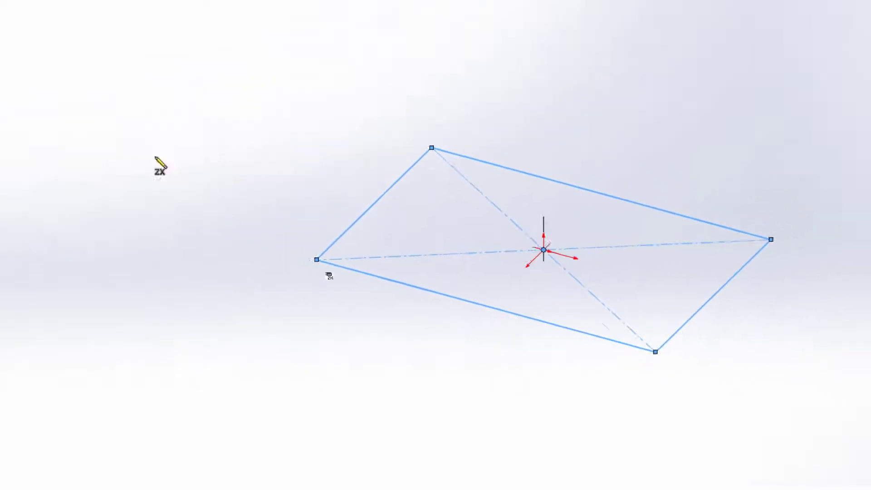
Step: Dimension the rectangle's top edge to 1200 mm and its side edge to 1000 mm
click(47, 38)
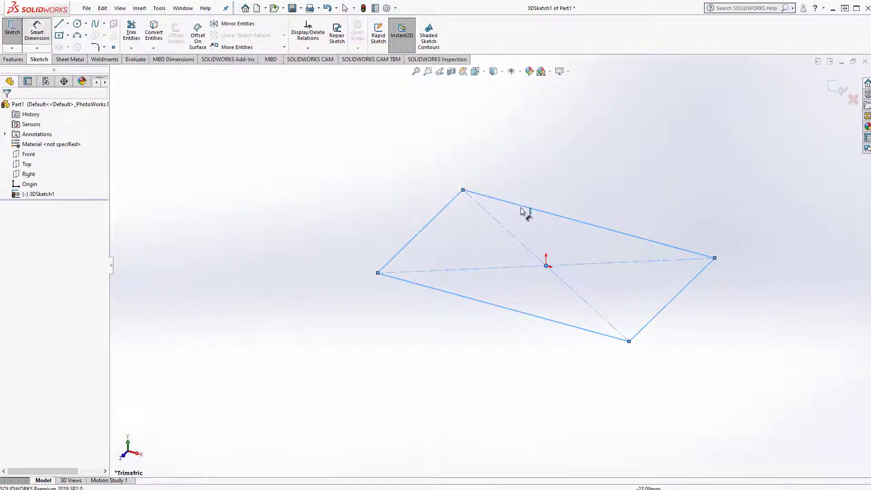
click(570, 203)
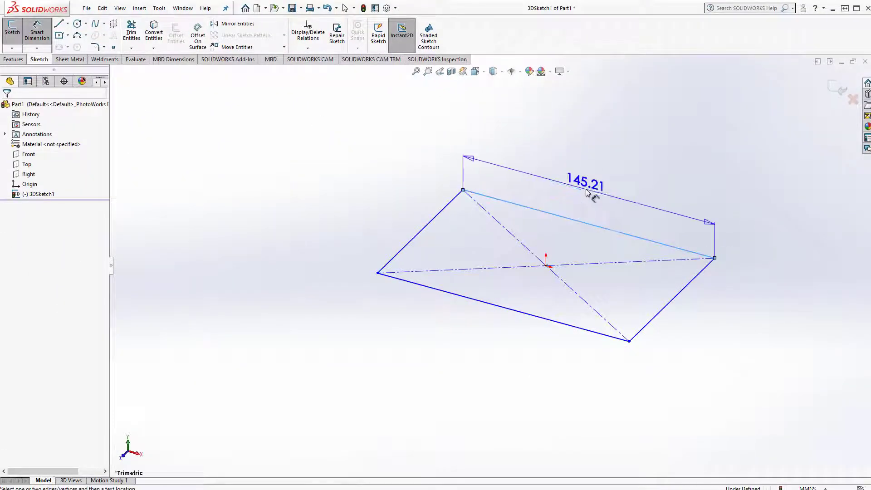
click(587, 194)
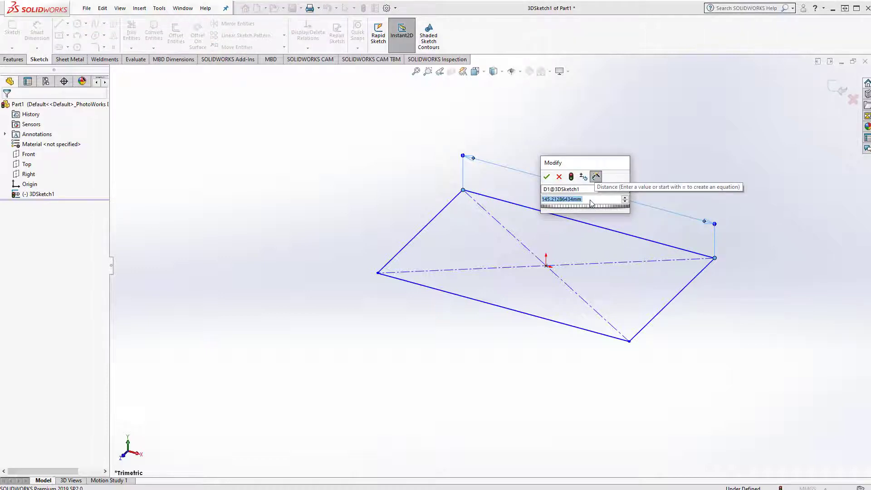
text(12)
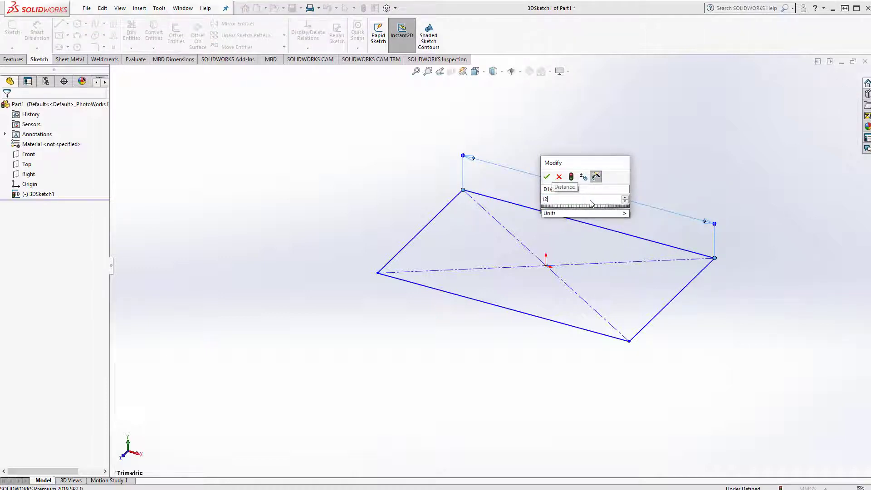
text(00)
key(Return)
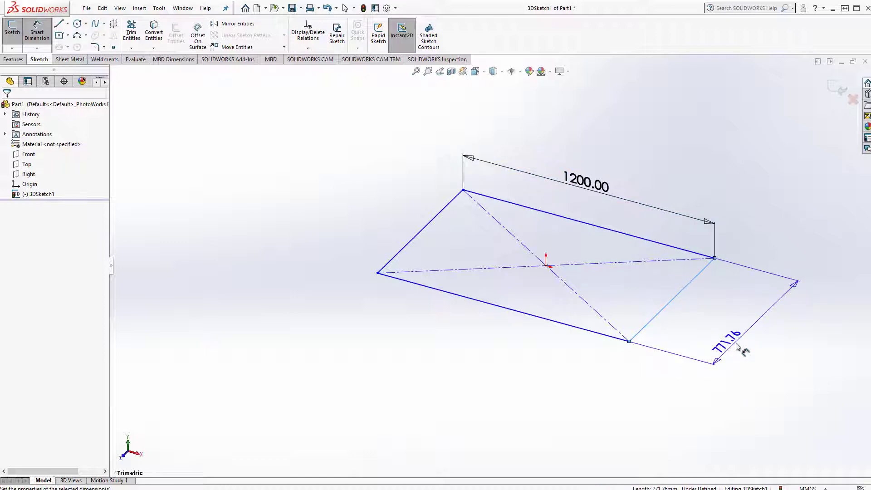
click(735, 347)
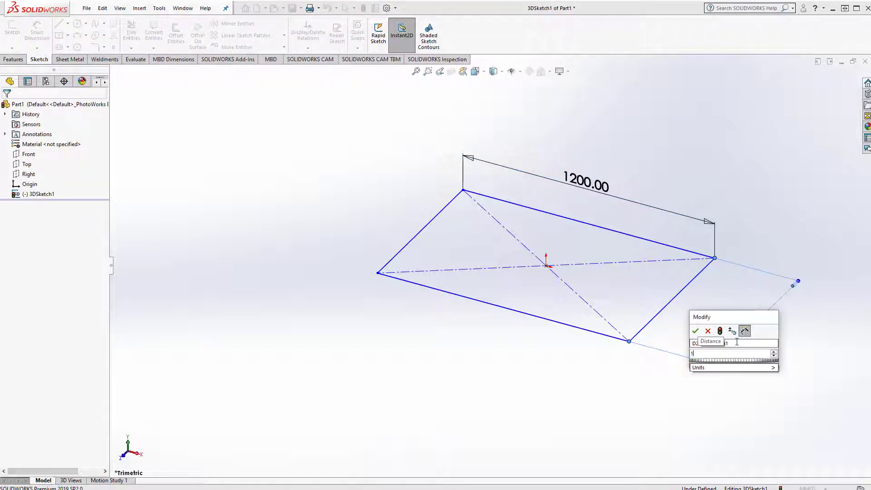
text(1000)
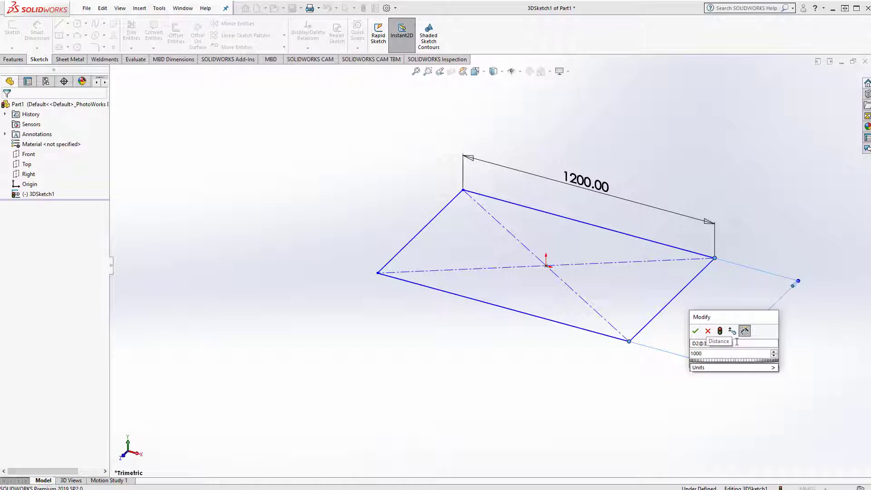
key(Return)
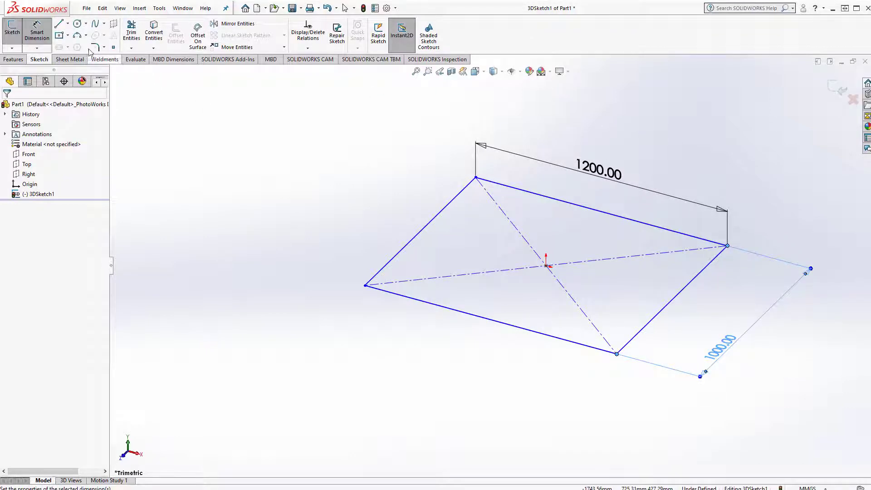
click(58, 26)
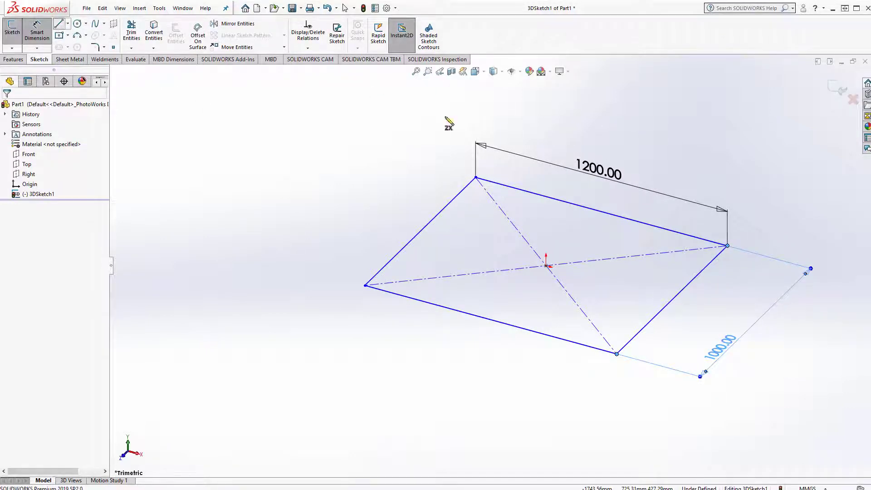
Step: Draw the first two vertical leg lines down from the rectangle's left and front edges
click(394, 295)
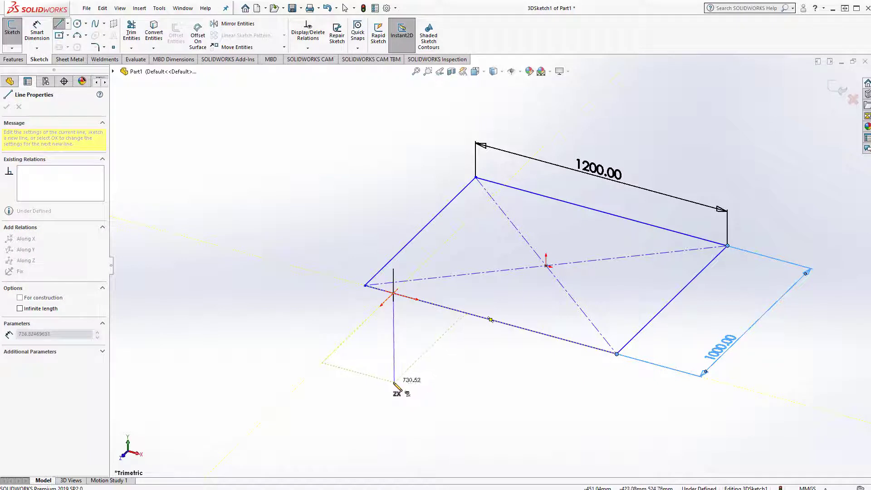
key(Tab)
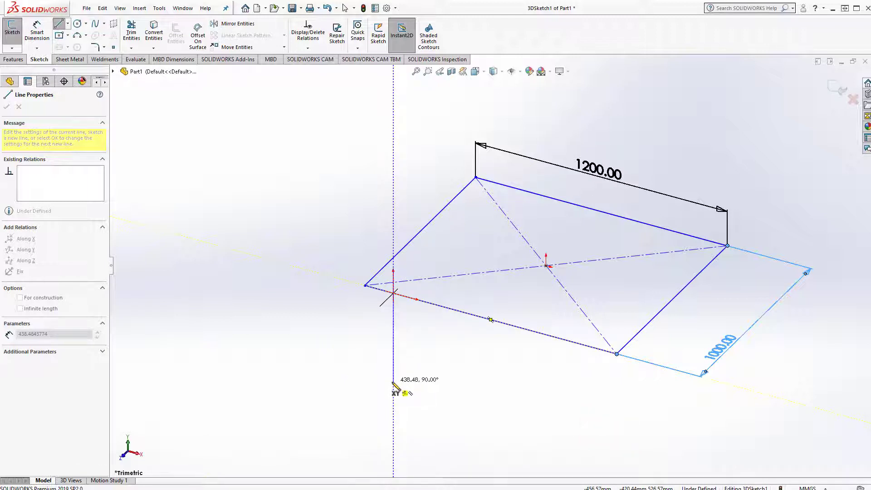
click(393, 383)
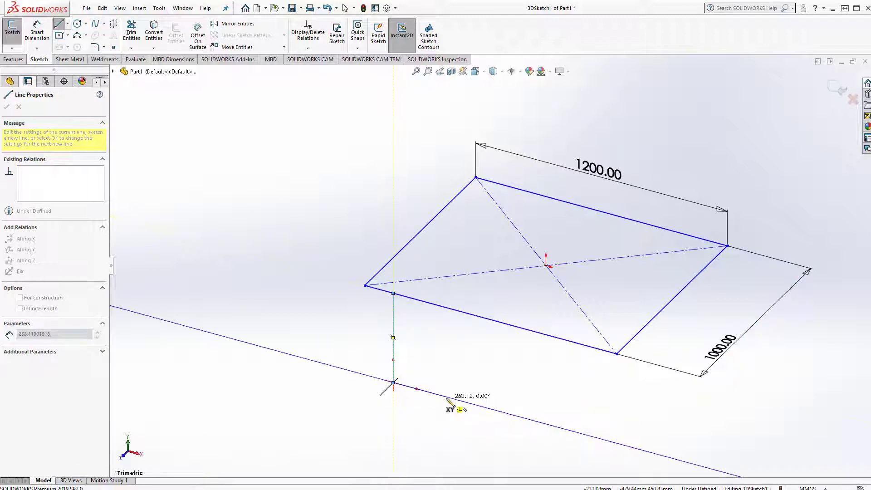
key(Escape)
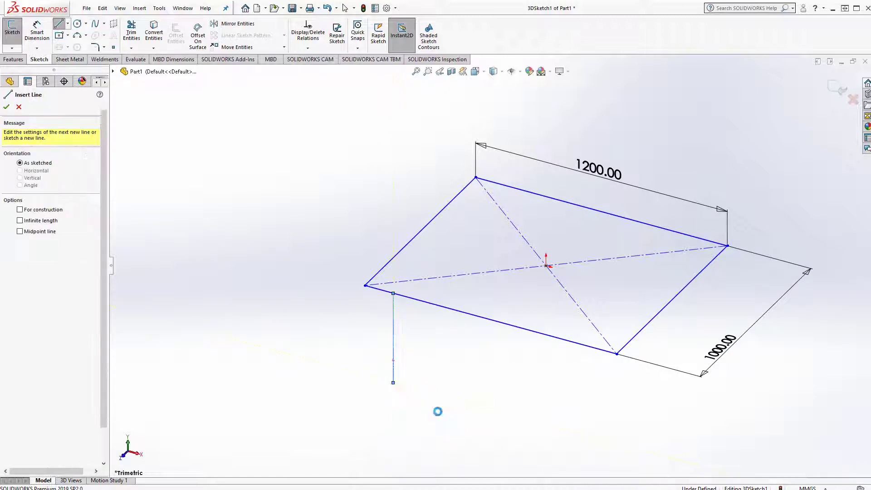
key(Escape)
click(59, 26)
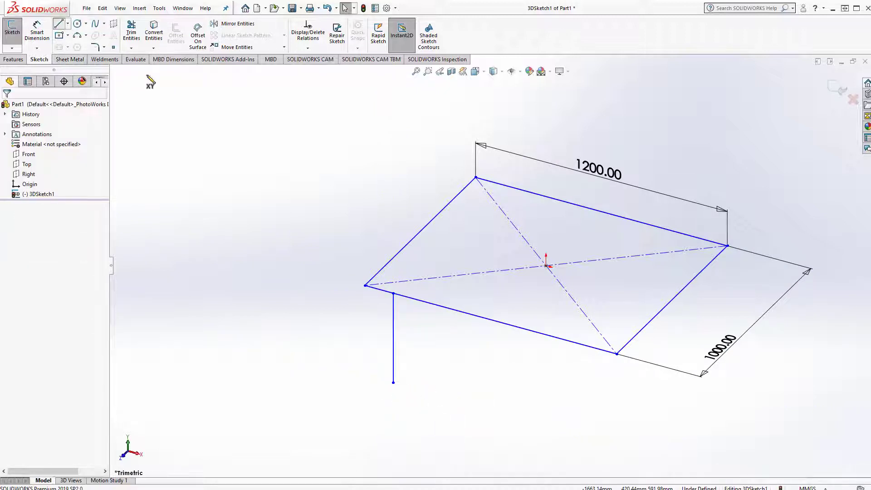
click(593, 348)
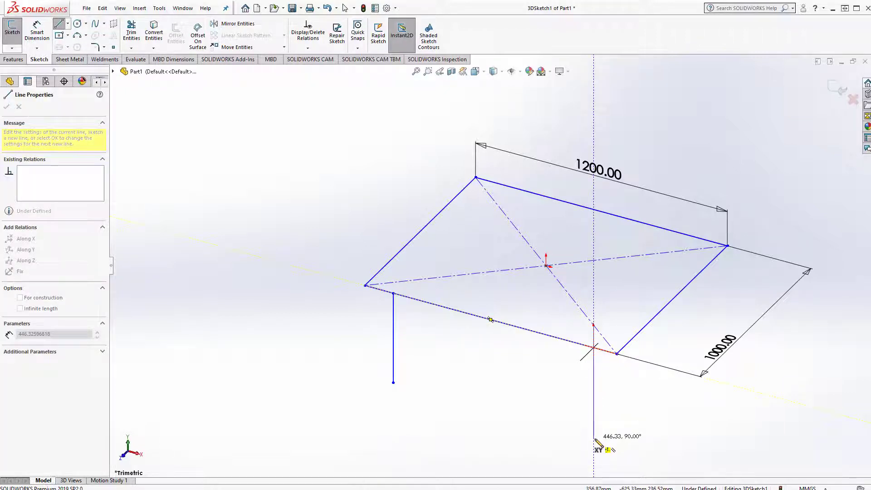
click(594, 439)
key(Escape)
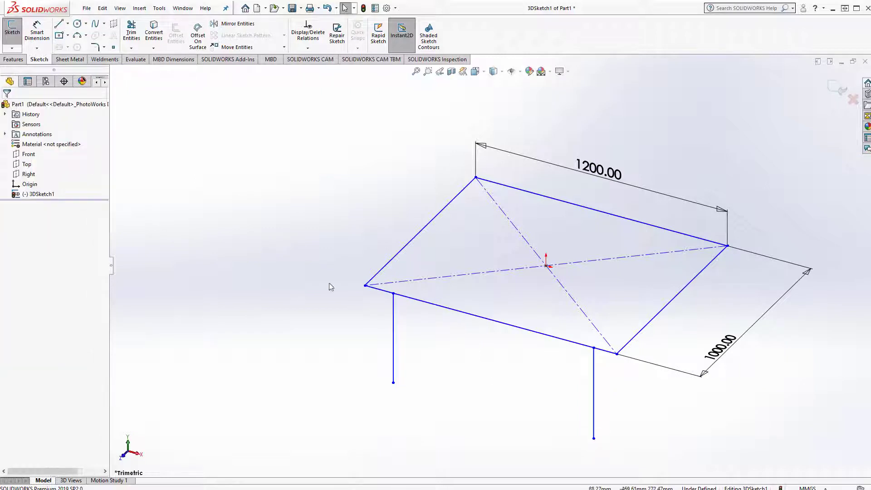
Step: Draw the third and fourth vertical leg lines down from the rectangle's back edges
click(61, 26)
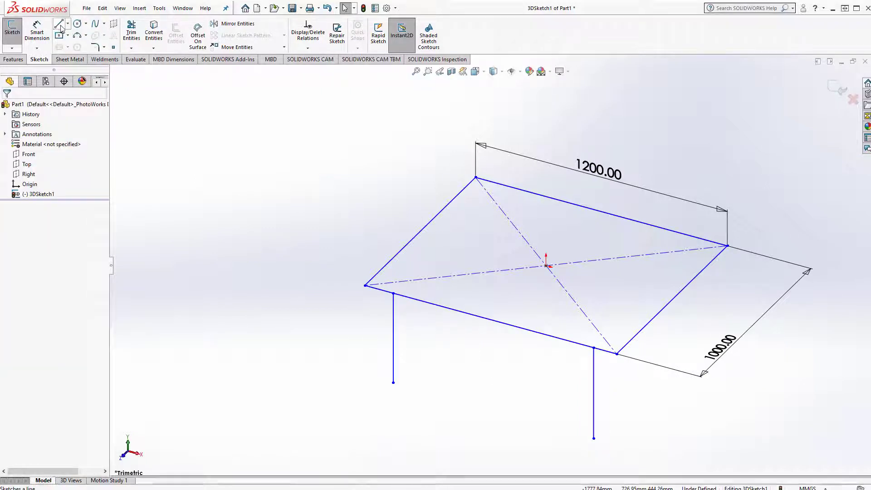
click(686, 236)
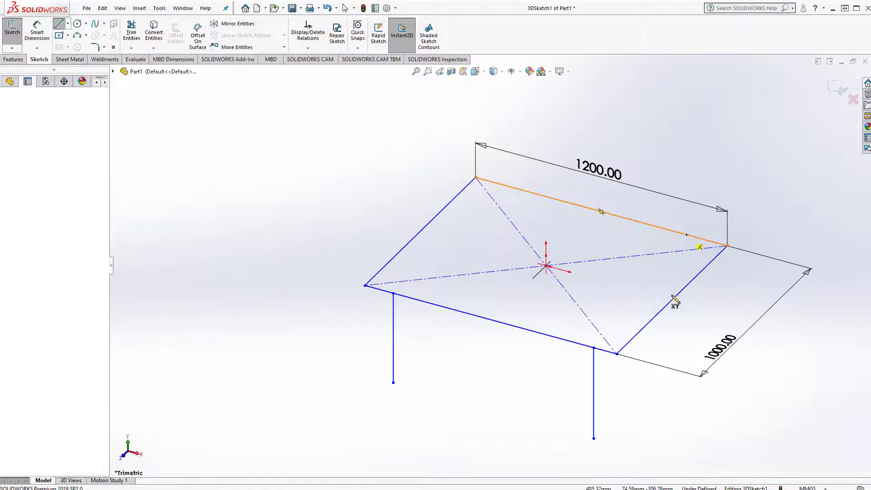
double_click(686, 328)
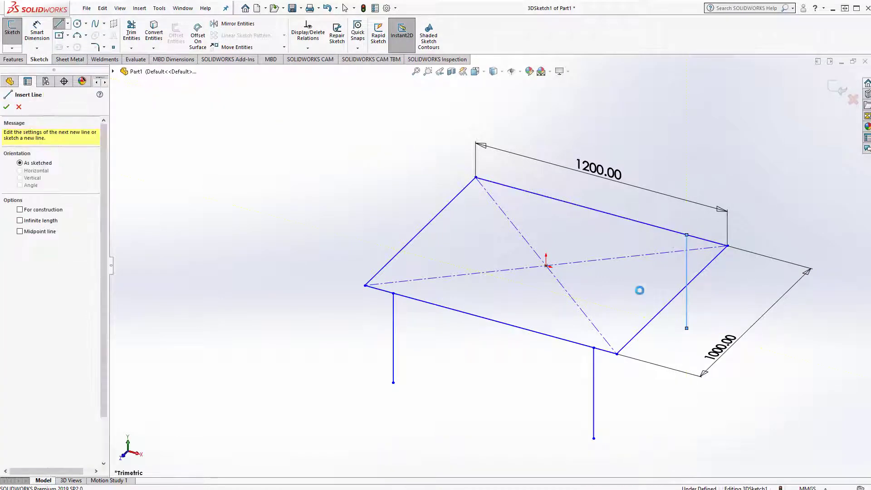
key(Escape)
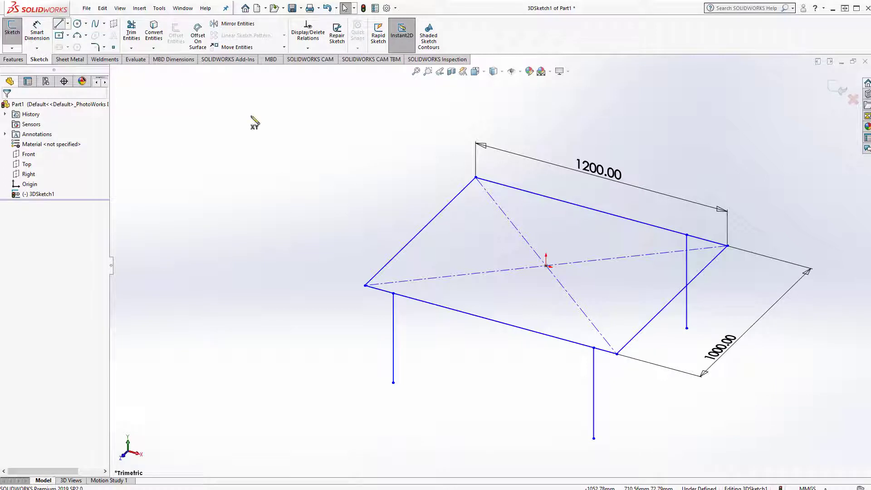
click(508, 186)
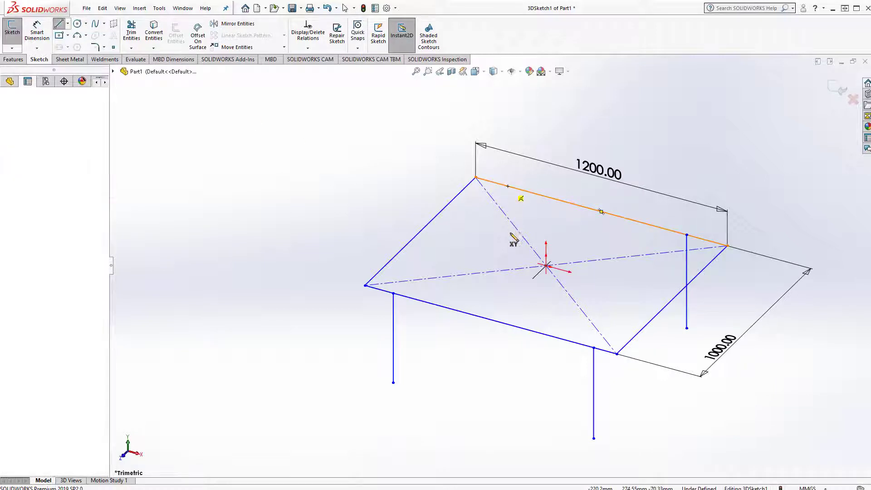
click(508, 279)
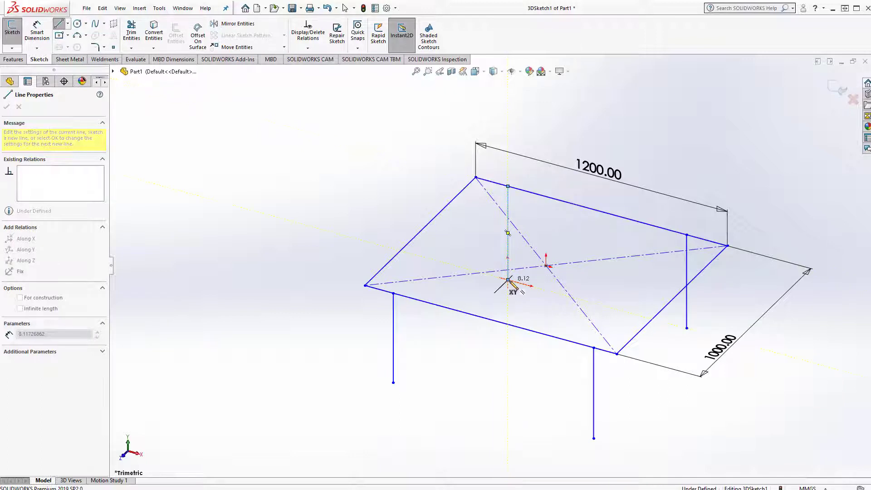
key(Escape)
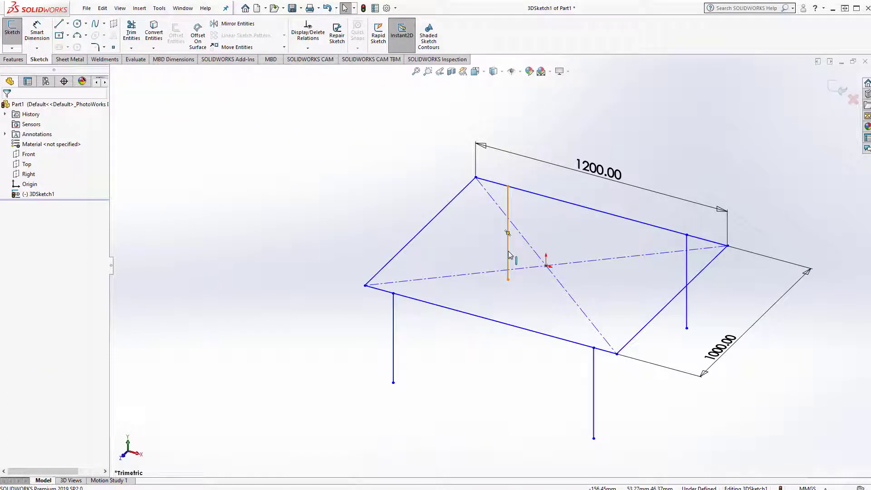
Step: Make all four leg lines equal in length
click(508, 255)
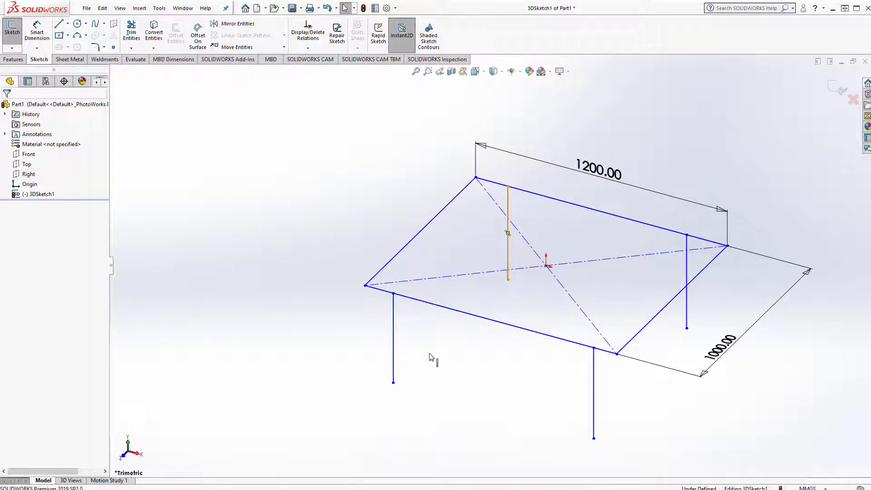
ctrl+click(393, 337)
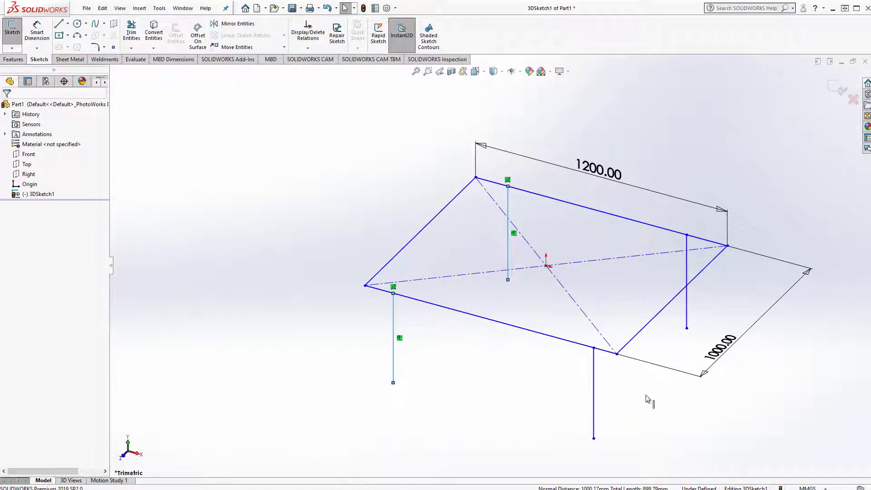
ctrl+click(687, 317)
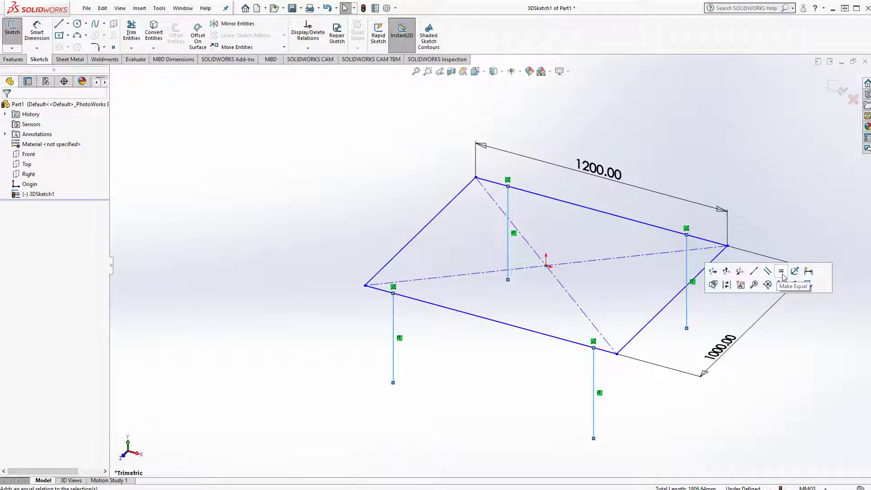
click(781, 272)
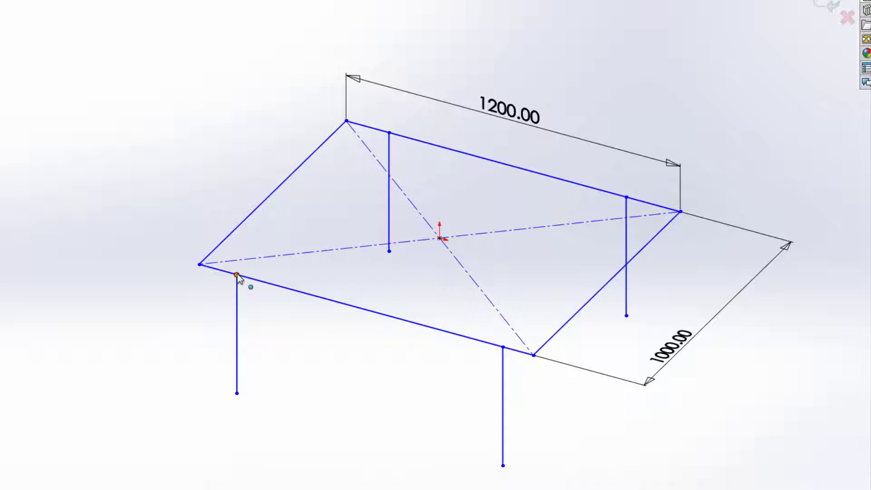
Step: Align the back leg's top point with the front-left leg's top point along Z
click(237, 275)
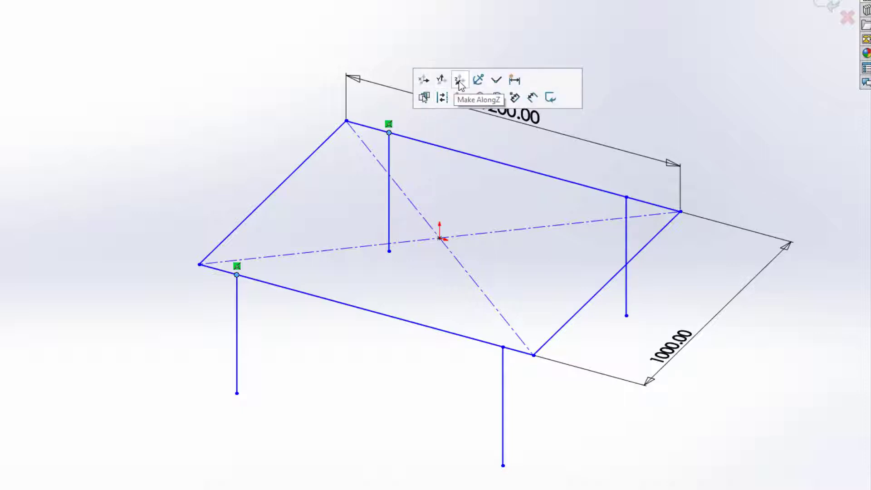
click(459, 83)
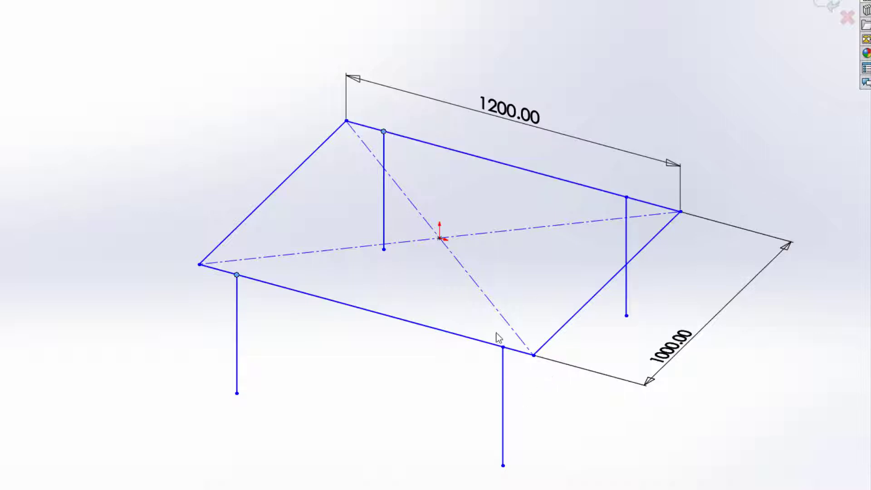
click(503, 347)
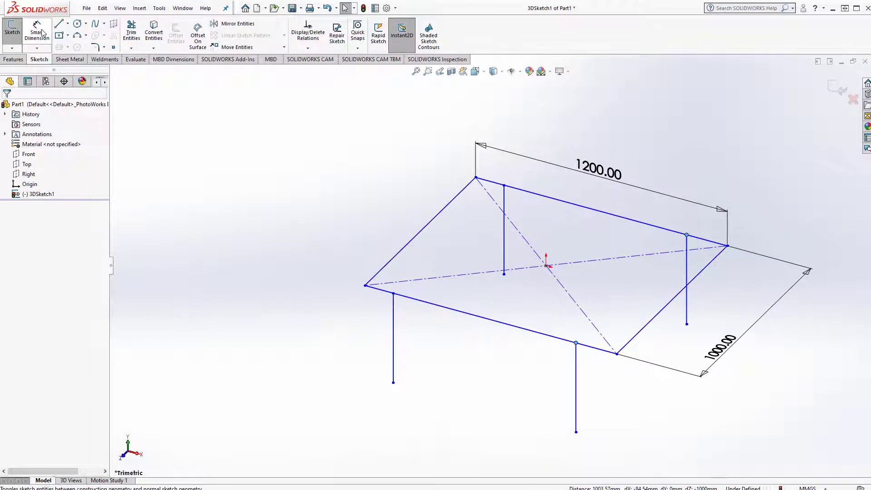
Step: Set the left and front leg tops 130 mm in from their adjacent rectangle corners
click(37, 32)
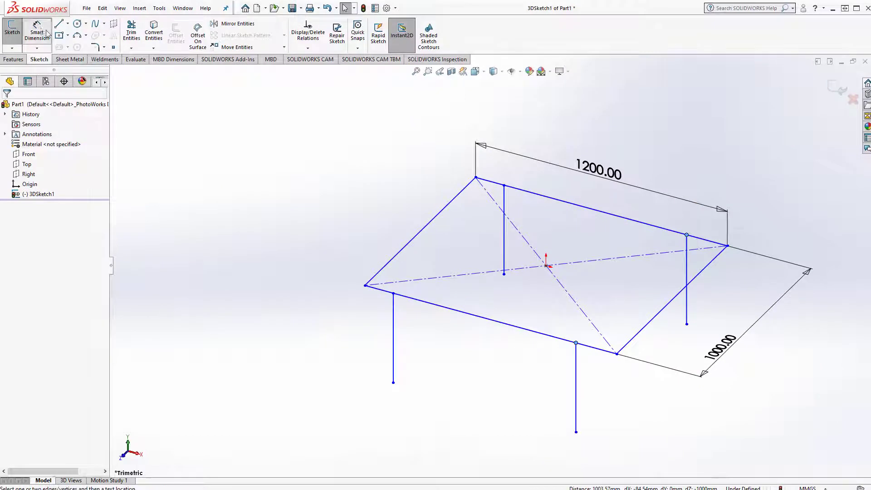
click(393, 293)
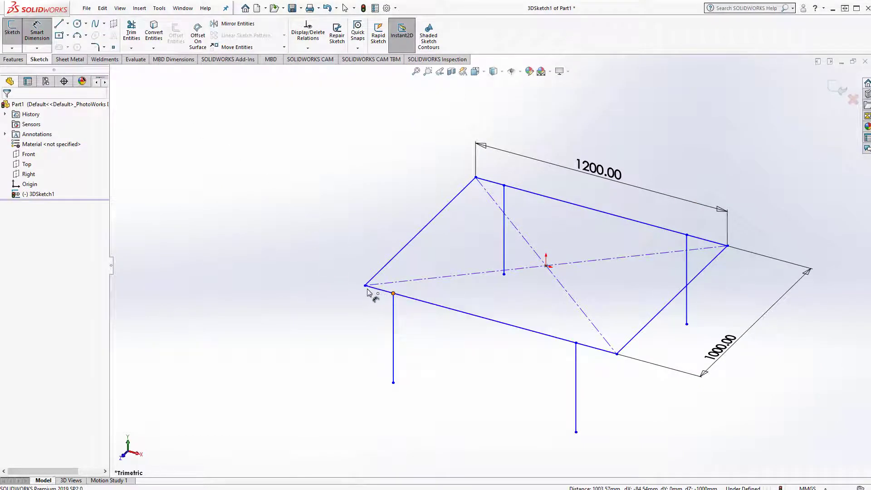
click(365, 285)
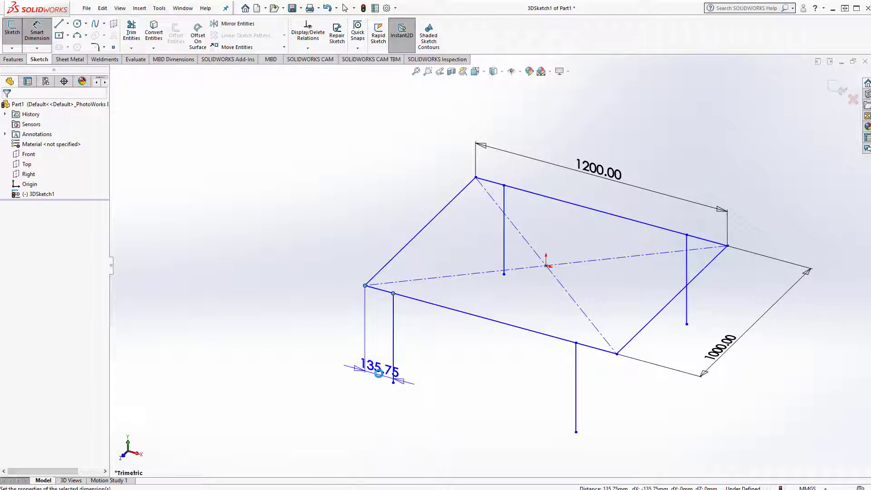
click(380, 379)
text(130)
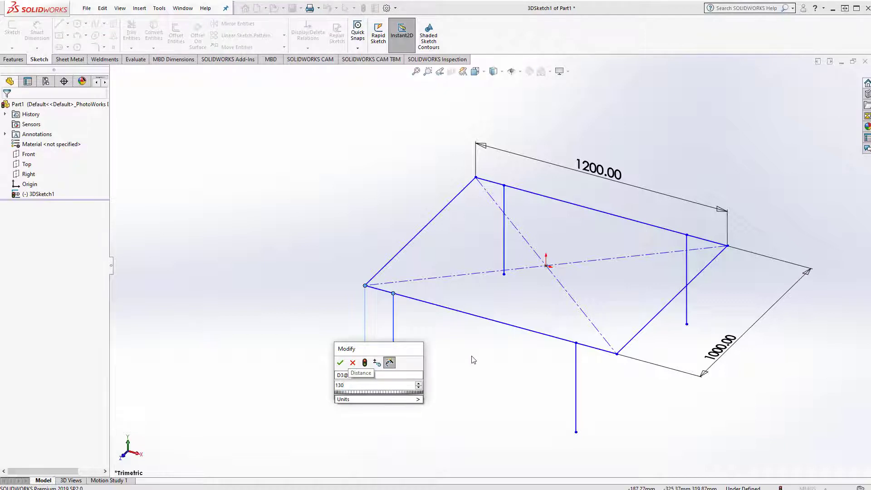
key(Return)
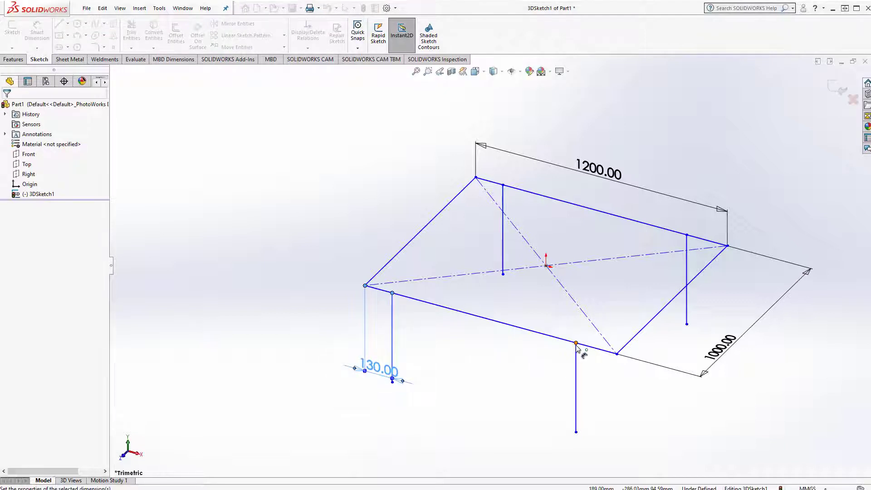
click(618, 358)
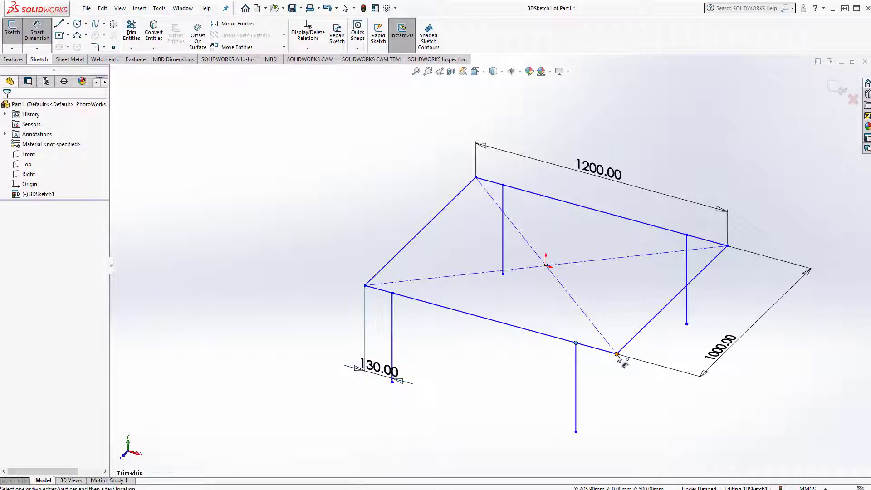
click(604, 402)
text(130)
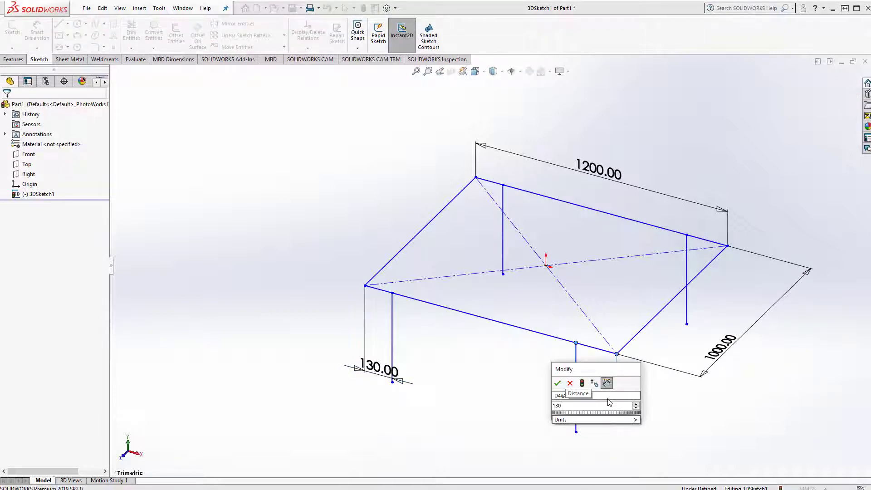
key(Return)
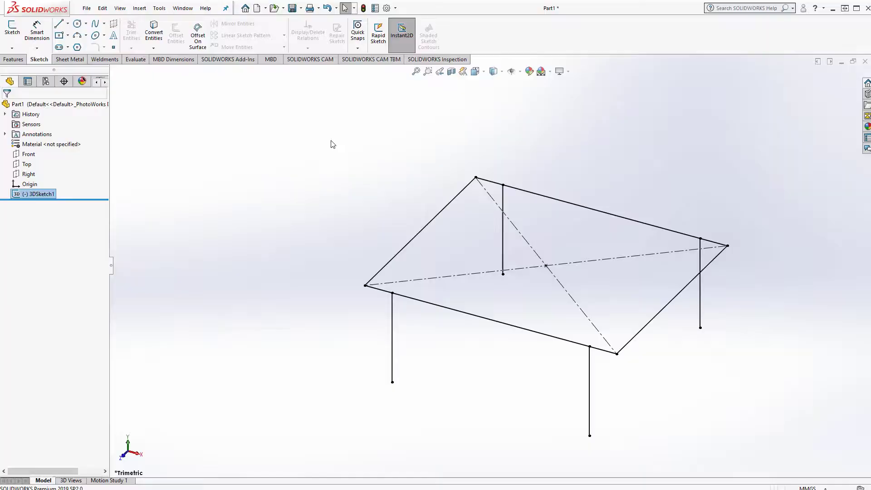
Step: Start a Structural Member using the rectangle's four top edges as the path
click(107, 63)
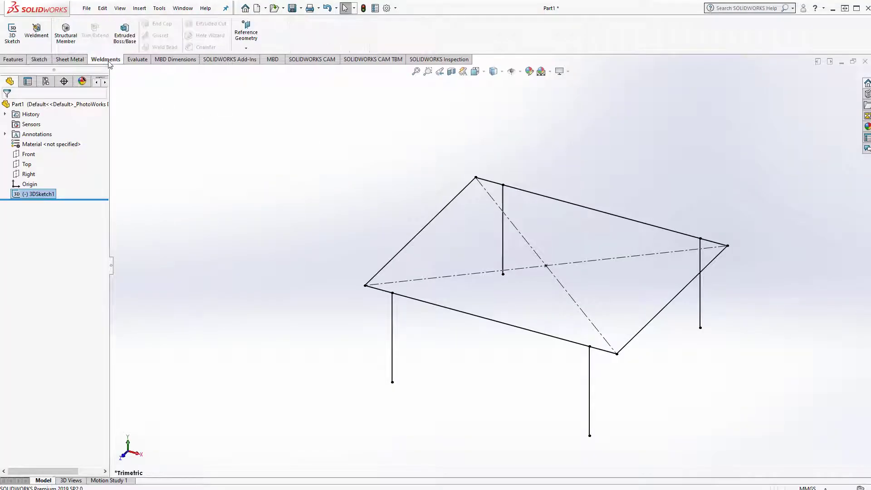
click(65, 33)
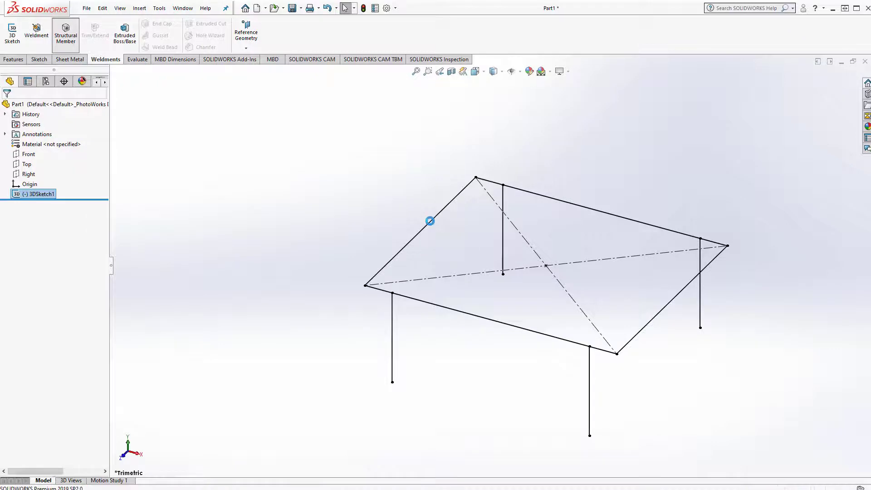
click(430, 223)
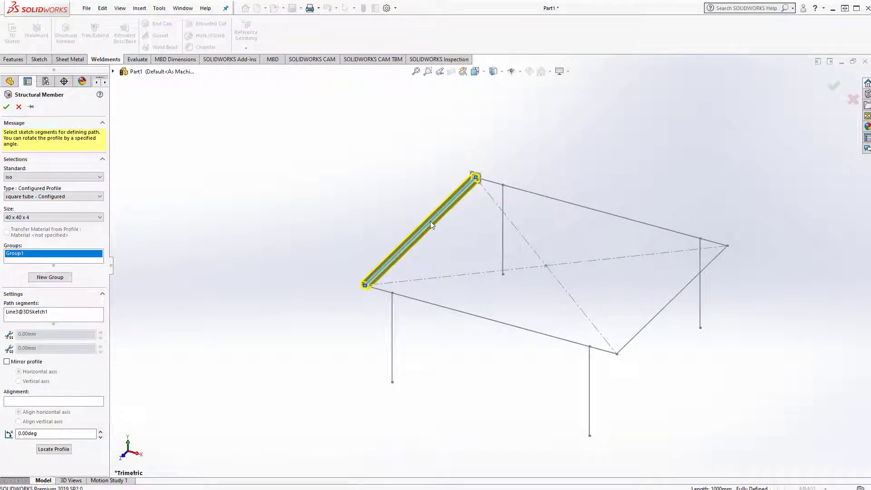
click(551, 200)
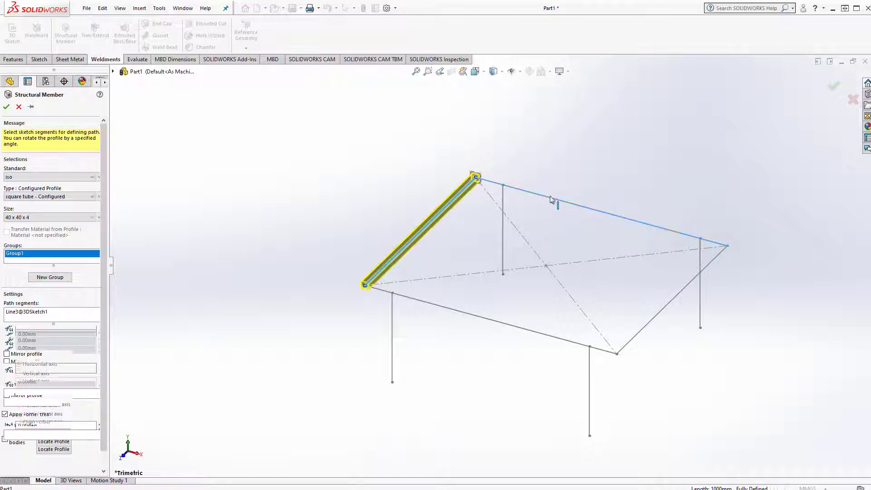
click(661, 316)
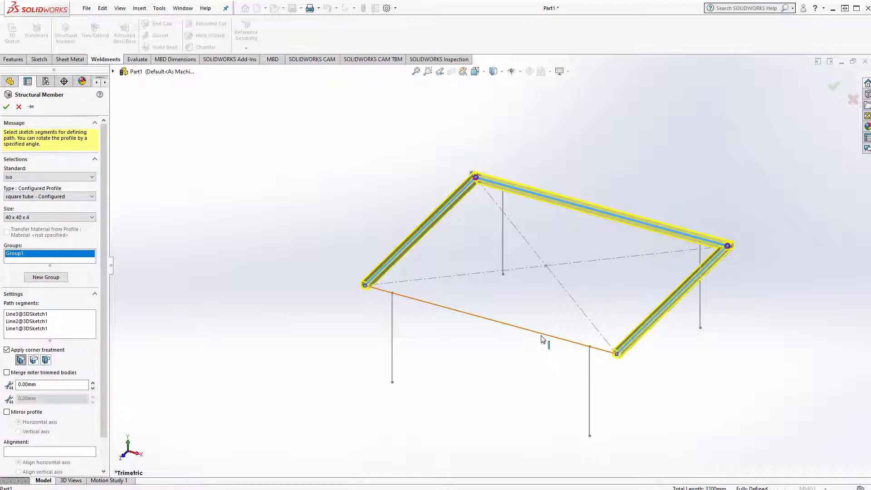
click(542, 339)
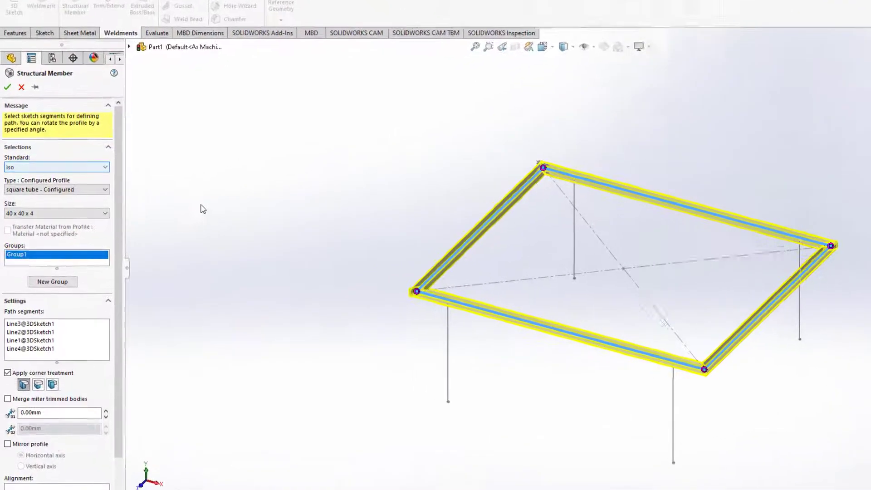
Step: Set the profile to iso square tube, size 40 x 40 x 4, and build the member
click(125, 151)
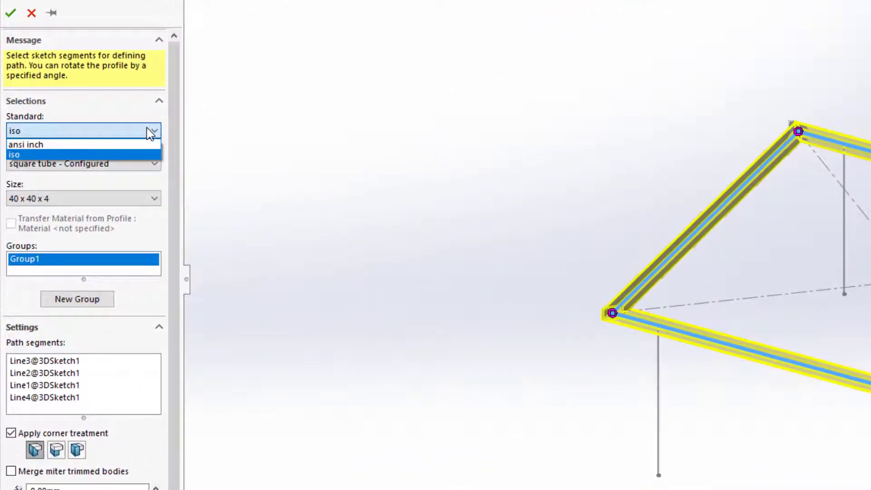
click(113, 156)
click(154, 164)
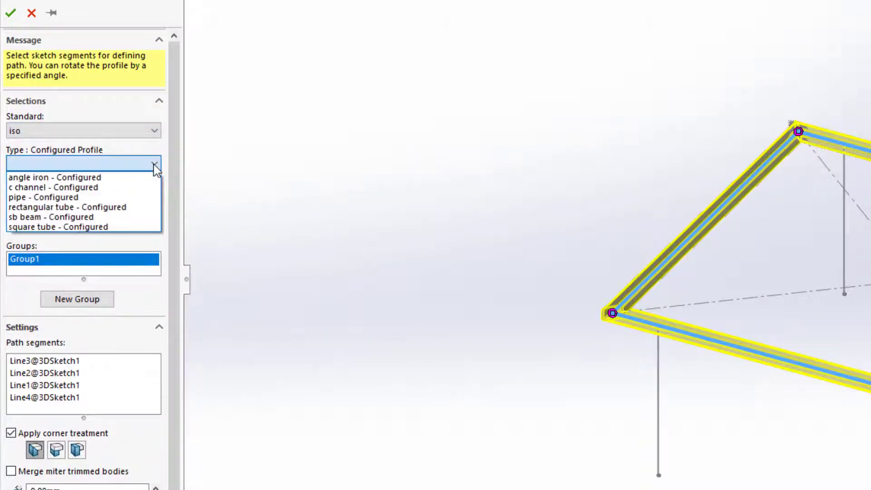
click(145, 232)
click(138, 202)
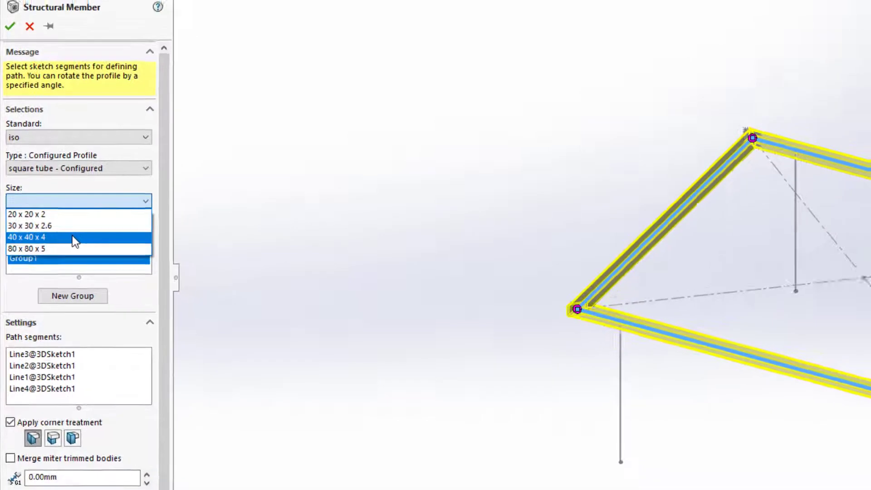
click(78, 236)
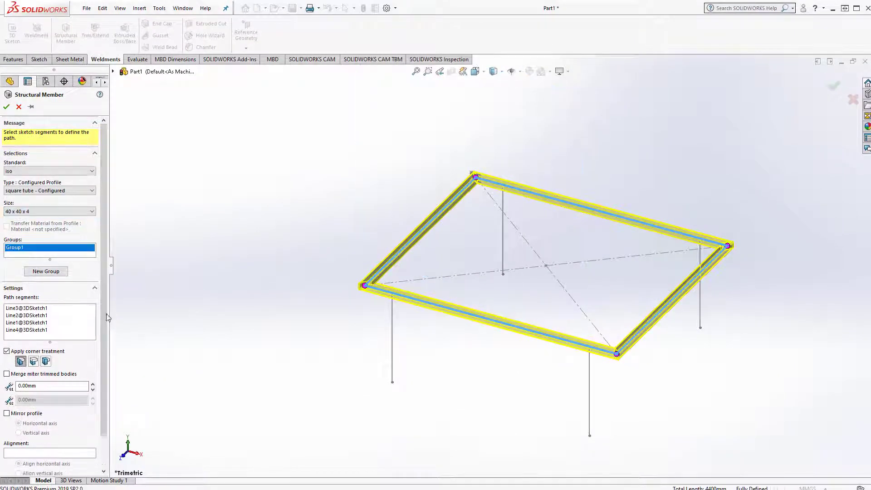
scroll(106, 312, down, 3)
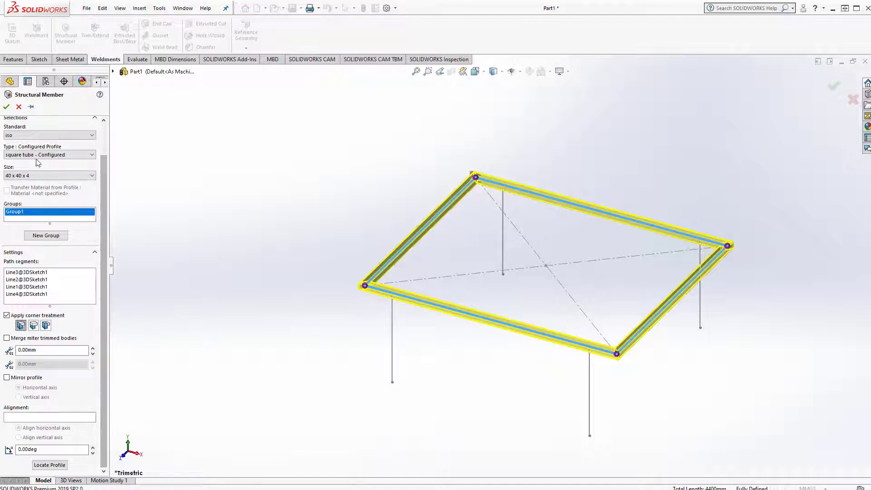
click(7, 107)
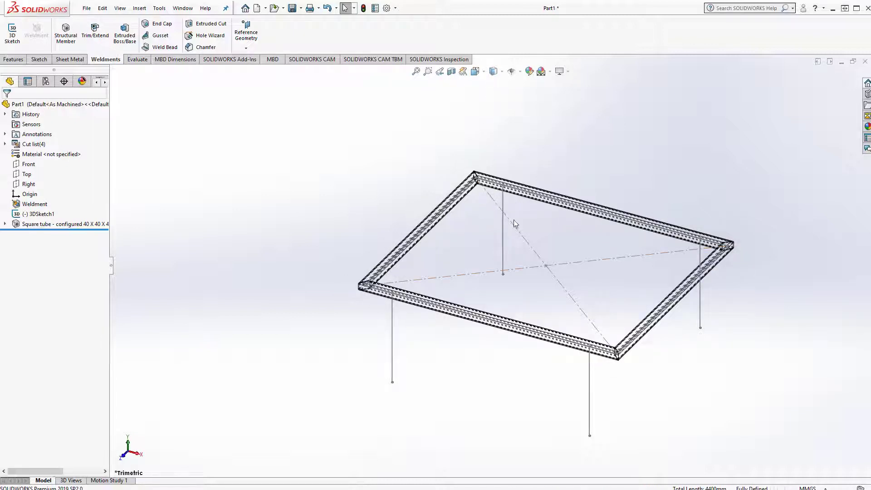
Step: View the frame from above in Shaded With Edges and reopen the Square tube feature for editing
middle_drag(511, 218, 500, 188)
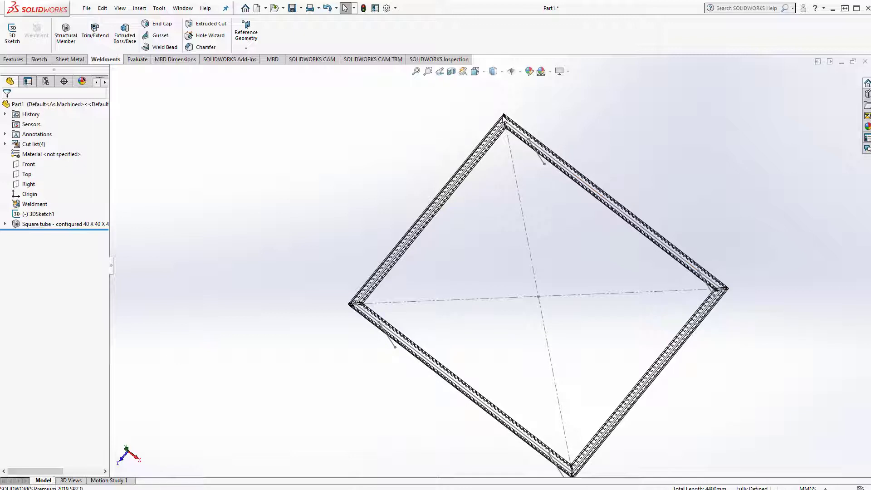
click(501, 71)
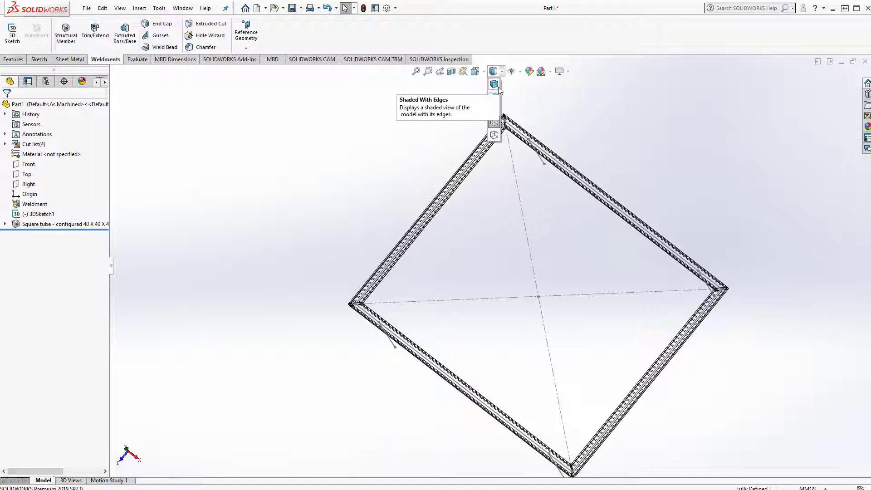
click(498, 89)
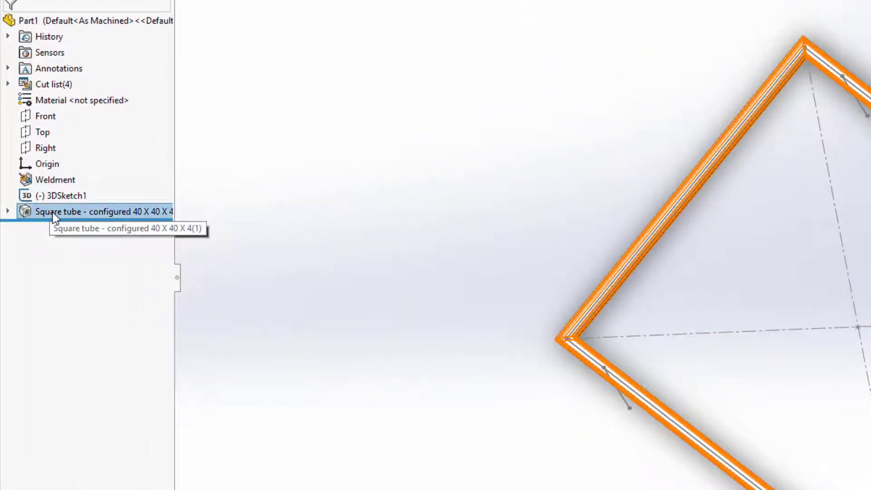
right_click(54, 213)
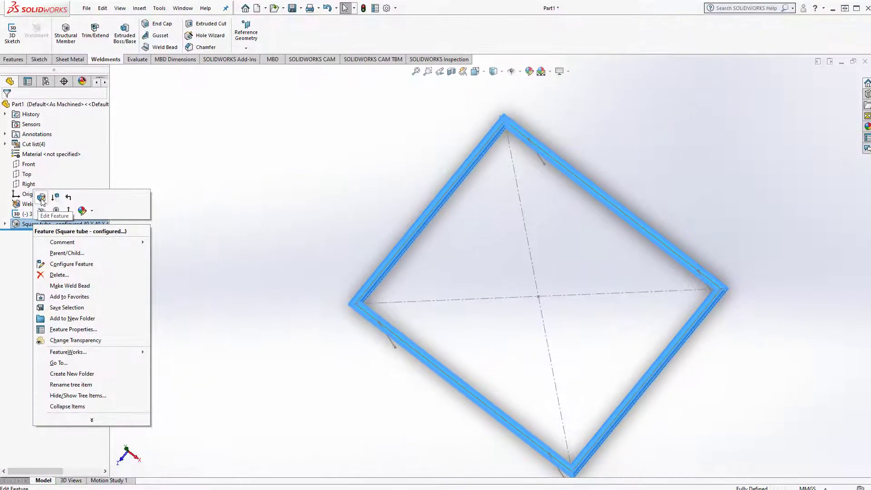
click(42, 202)
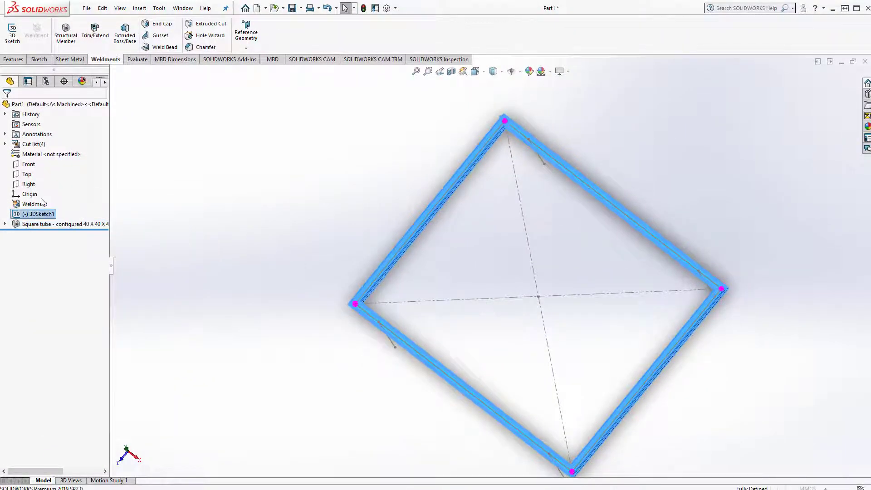
Step: Relocate the square-tube profile so its corner, not its centre, follows the sketch lines
drag(106, 328, 106, 447)
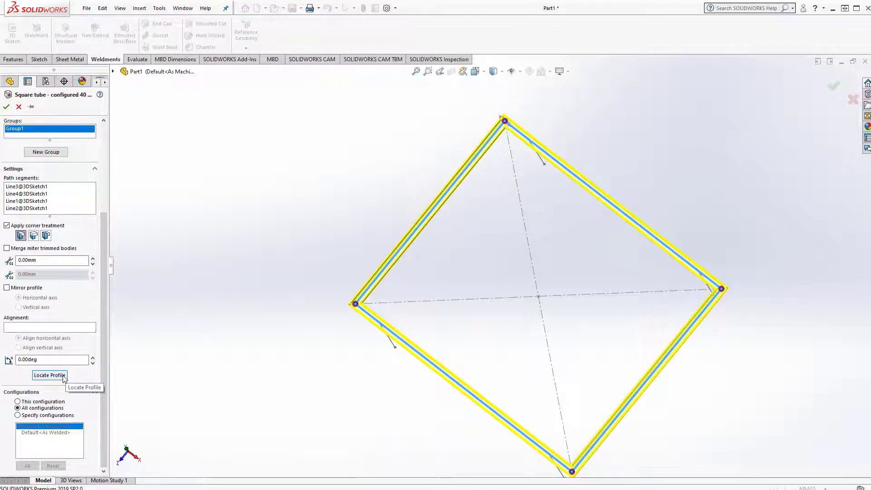
click(49, 375)
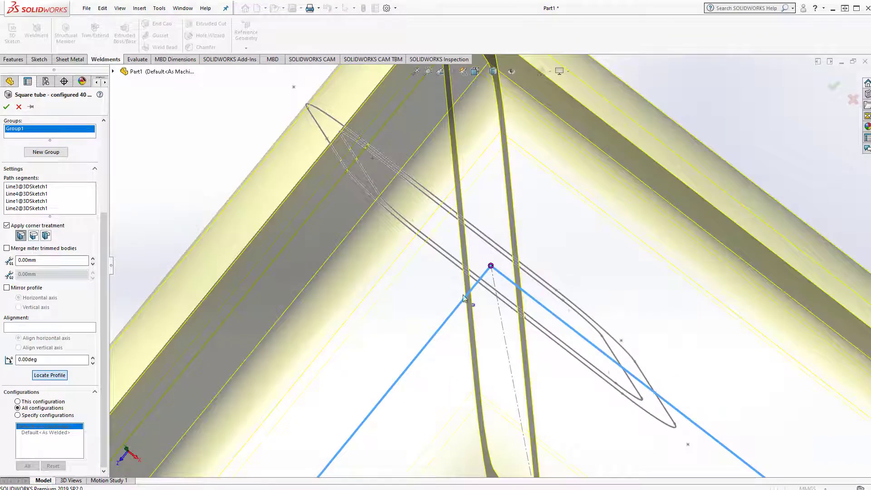
click(327, 140)
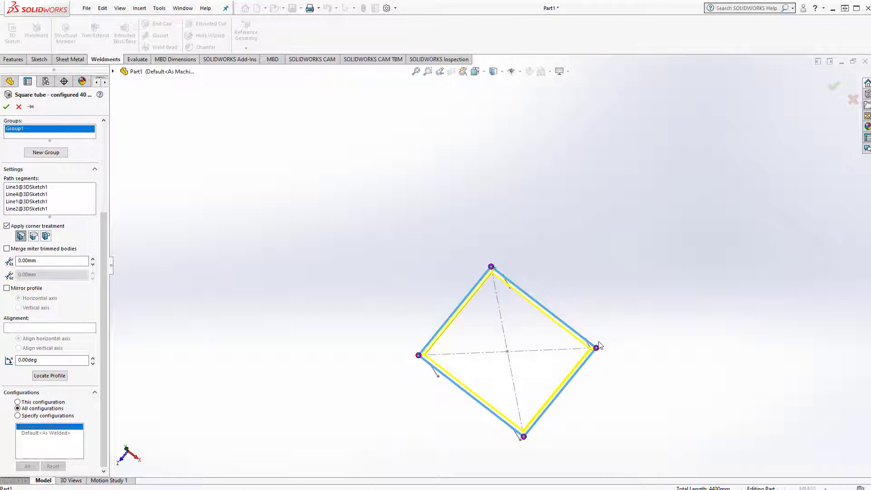
middle_drag(521, 288, 567, 224)
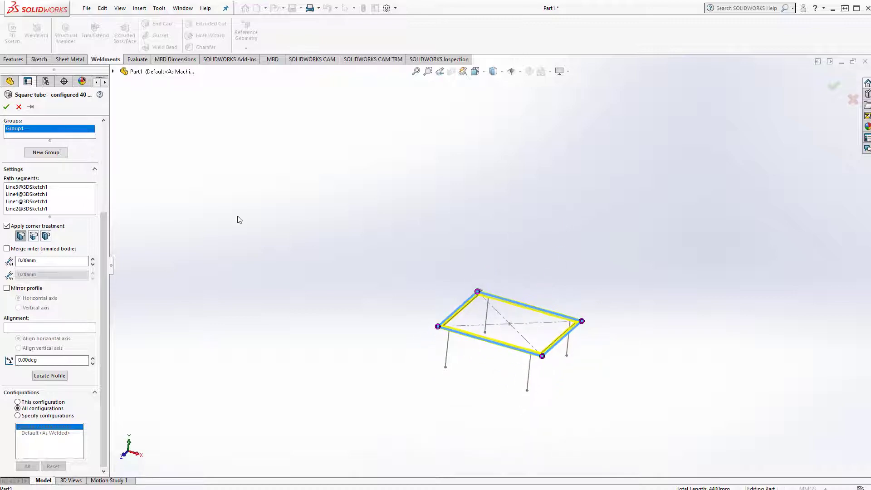
click(7, 107)
click(415, 71)
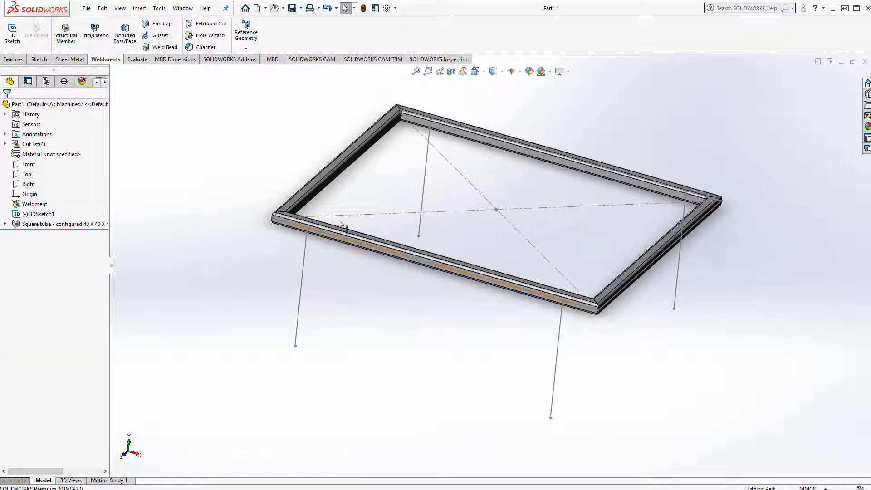
Step: Edit 3DSketch1, dimension the front-left leg line to 500 mm, and exit the sketch
right_click(38, 216)
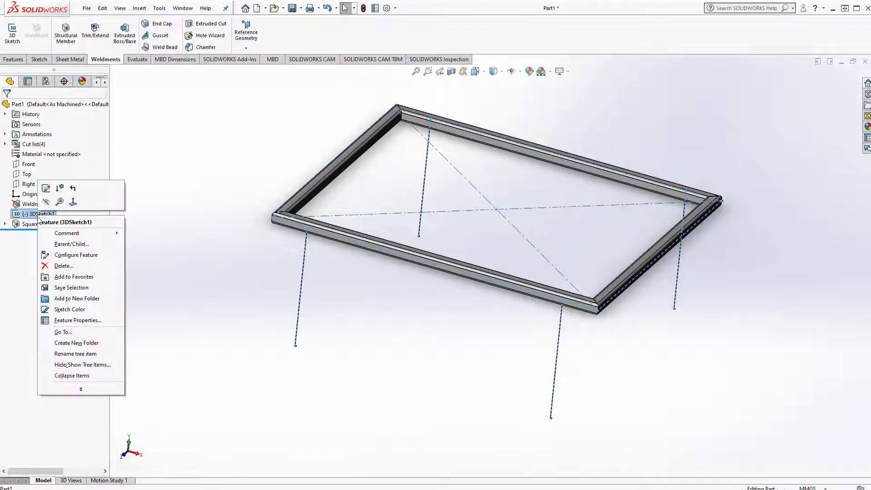
click(45, 188)
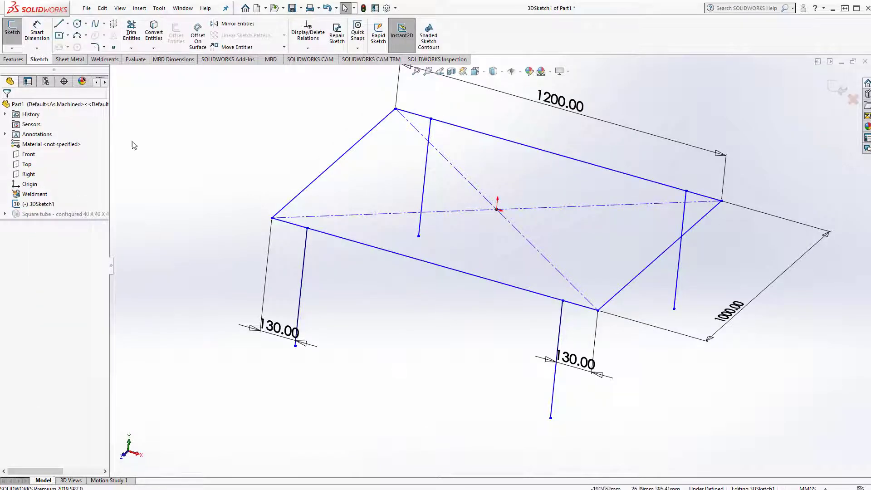
click(36, 31)
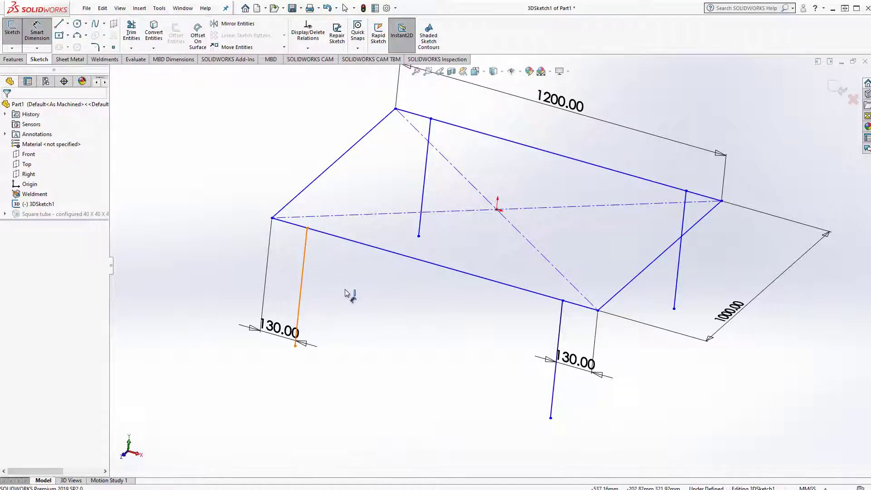
click(305, 261)
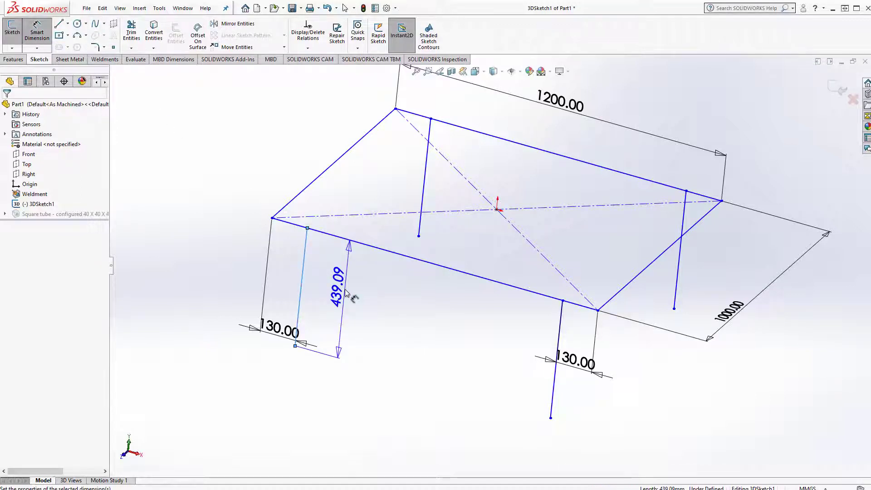
click(346, 292)
text(500)
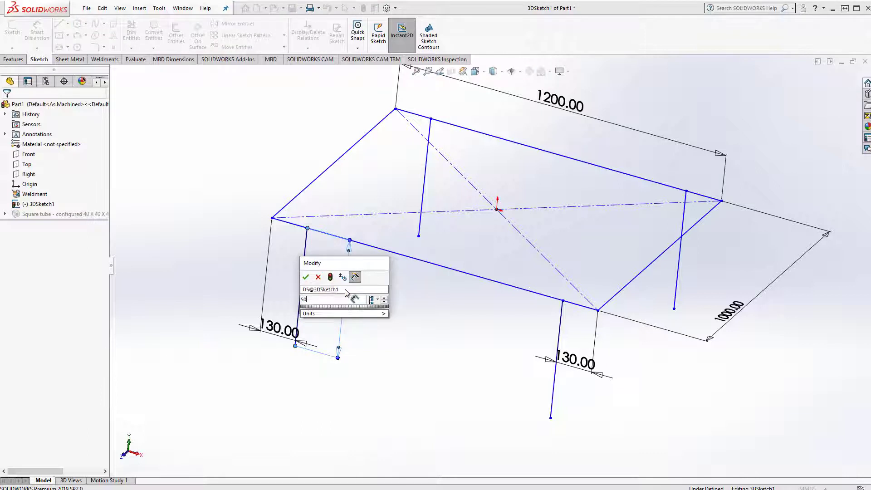
key(Return)
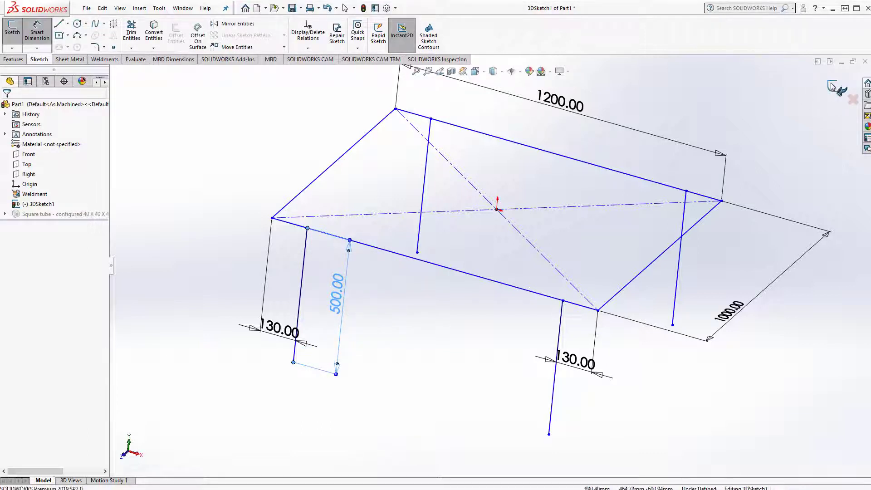
click(831, 86)
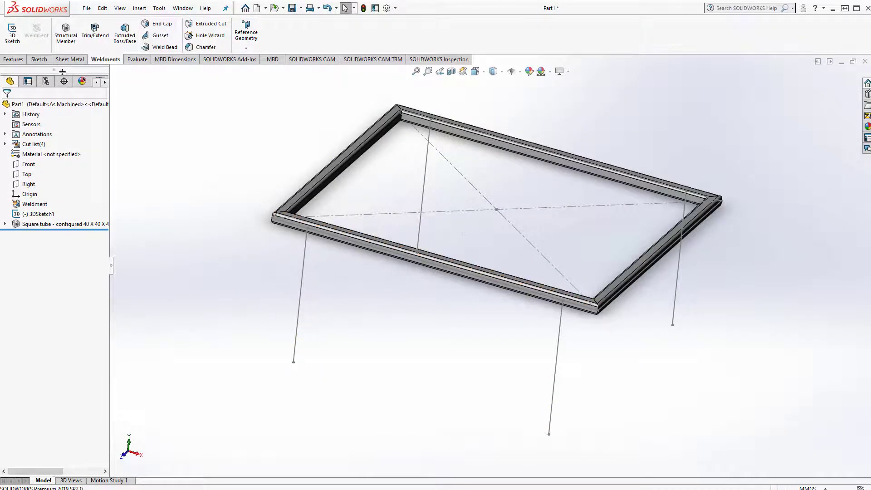
Step: Build two leg lines as 40 x 40 x 4 square tubes anchored at the profile's bottom edge midpoint
click(63, 49)
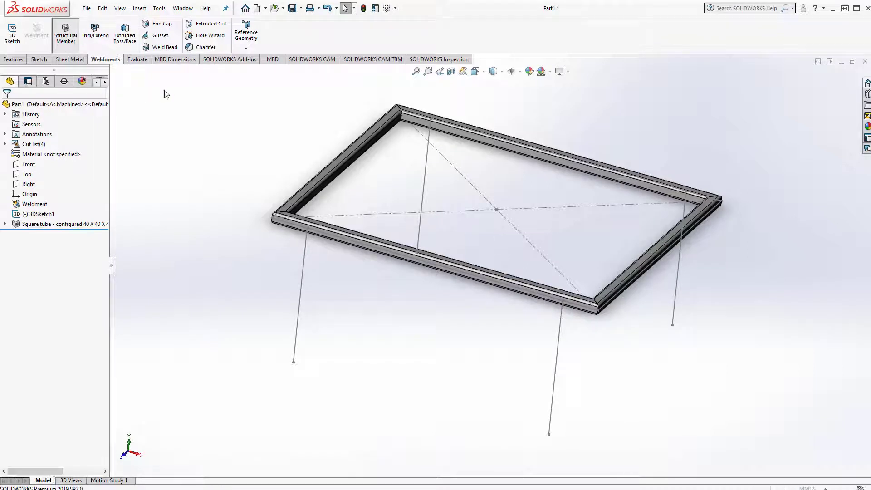
click(303, 271)
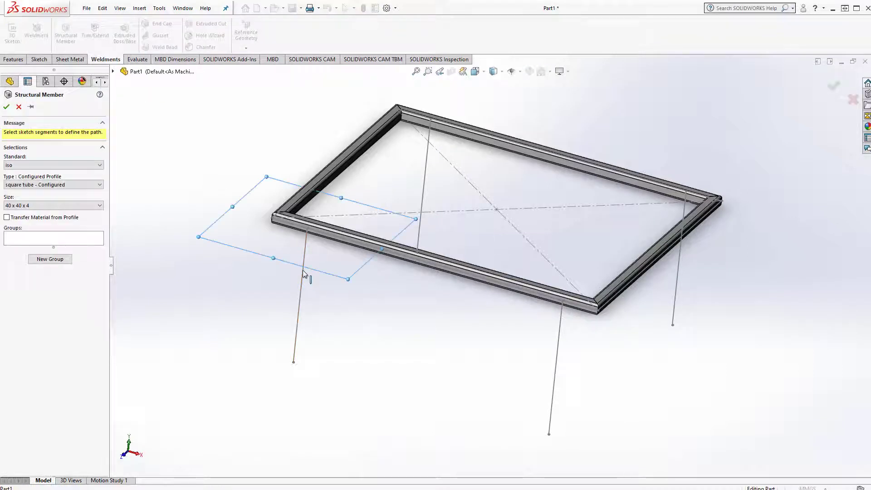
click(559, 351)
middle_drag(521, 194, 509, 188)
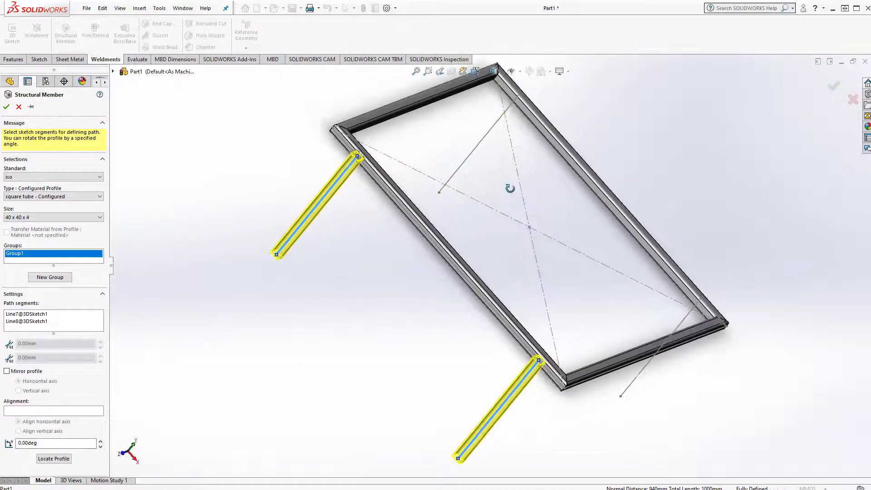
click(476, 71)
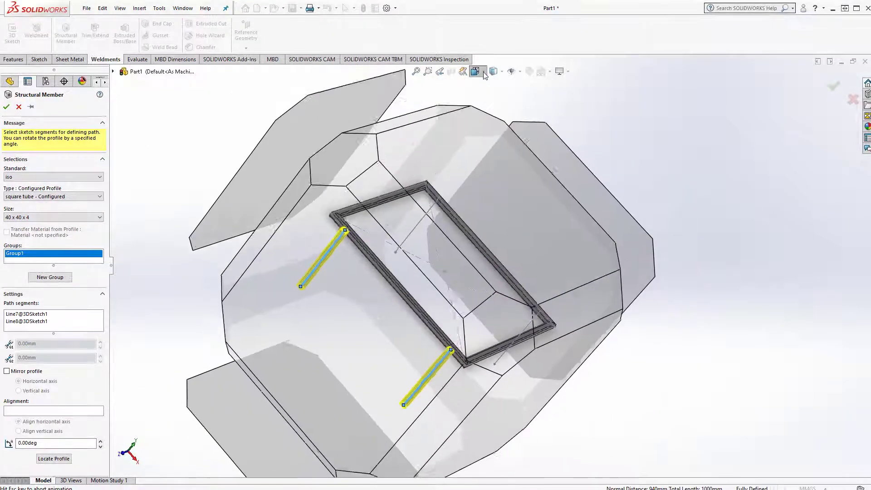
click(501, 225)
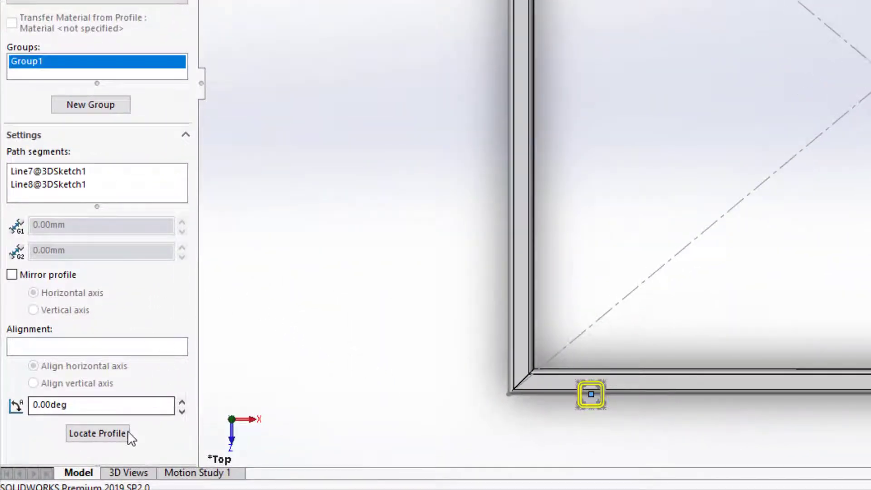
click(122, 433)
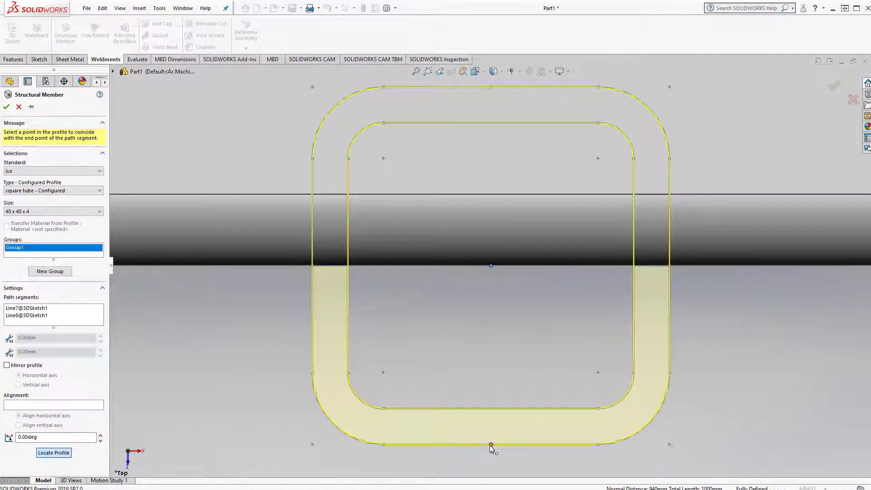
click(491, 445)
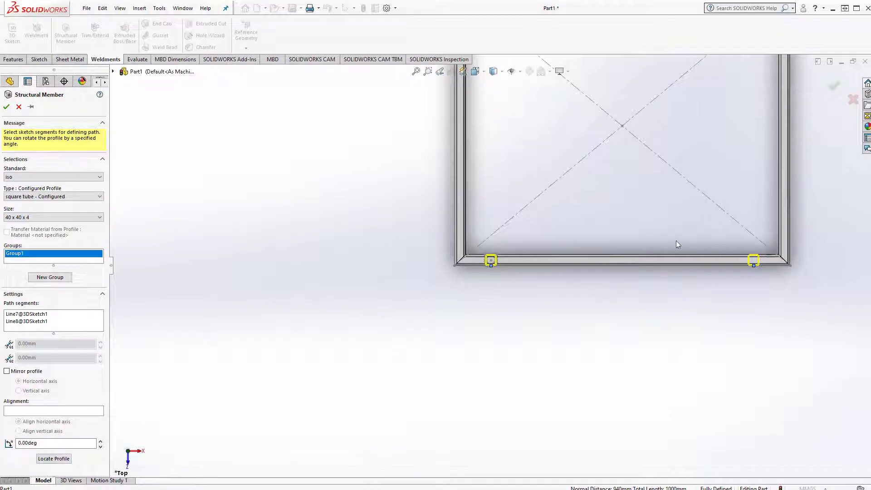
middle_drag(614, 181, 614, 128)
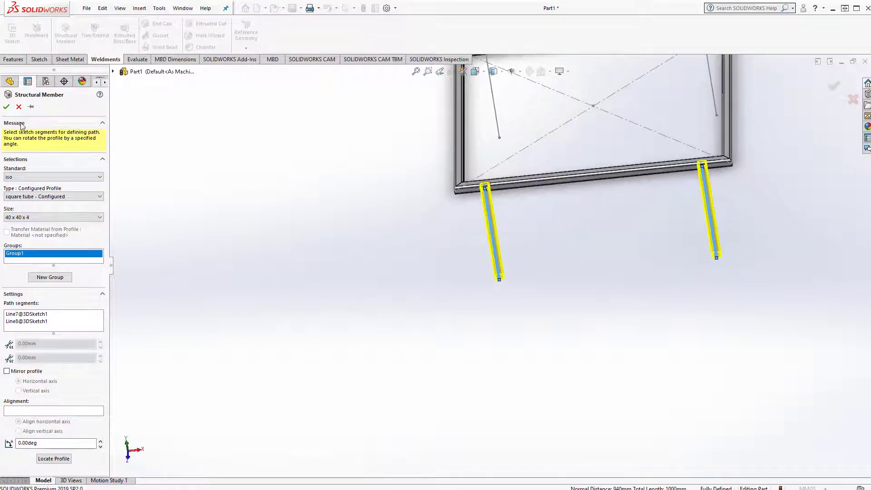
click(6, 108)
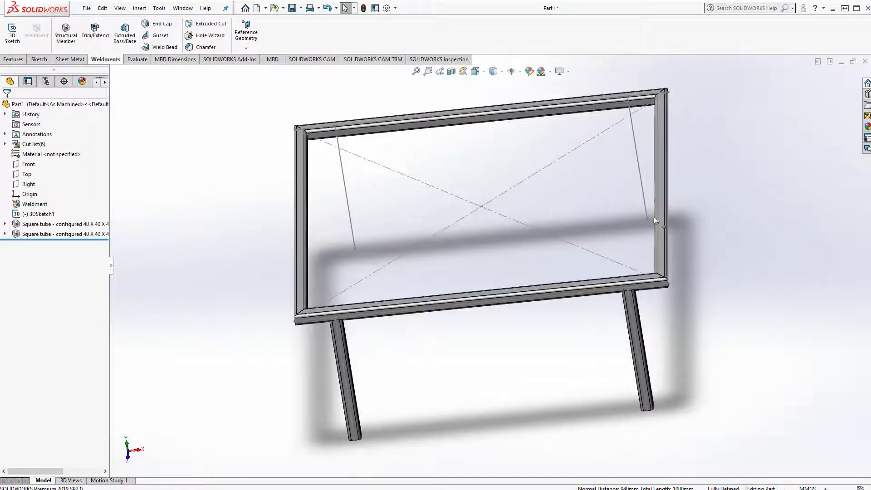
Step: Build the last two leg lines as 40 x 40 x 4 tubes anchored at the profile's top edge midpoint
click(638, 149)
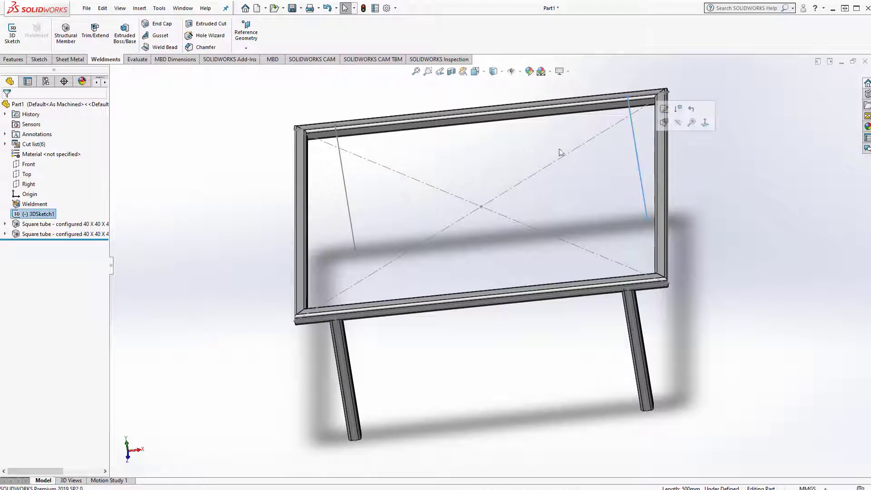
click(64, 32)
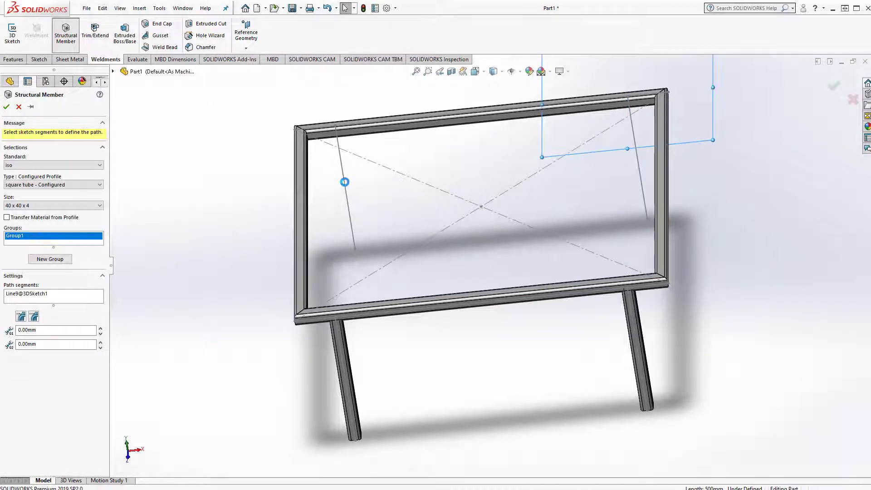
click(344, 181)
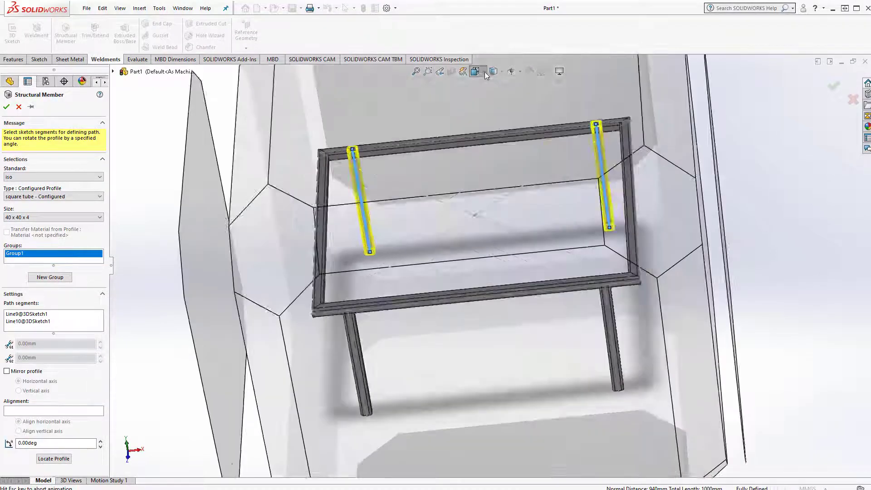
click(483, 72)
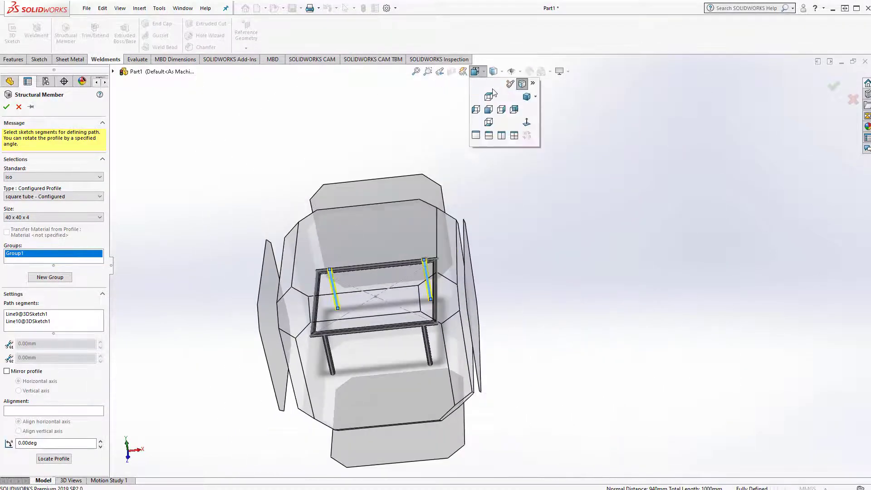
click(490, 95)
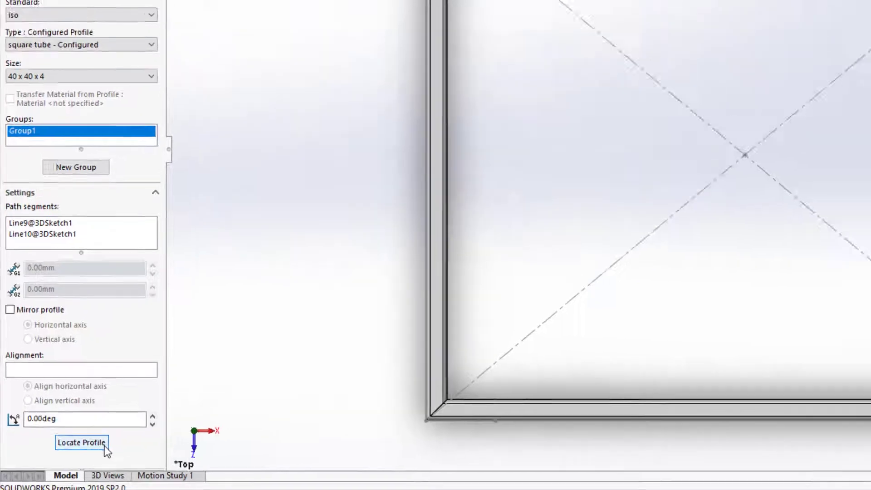
click(105, 446)
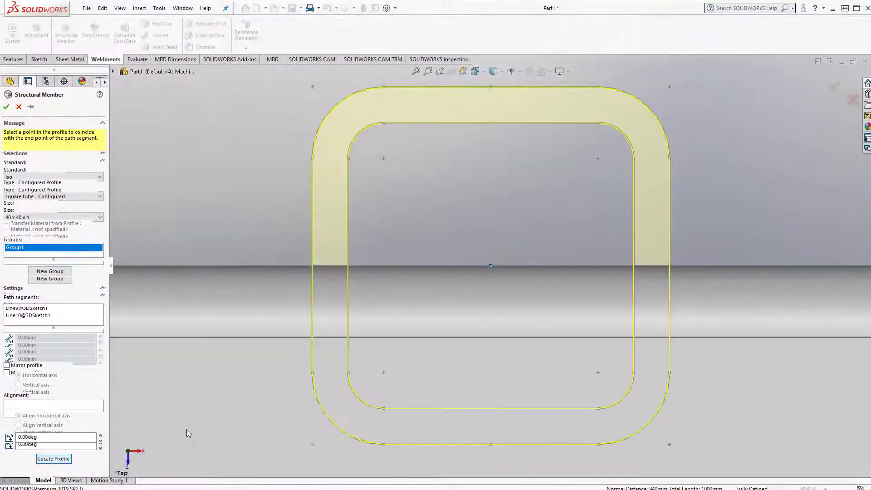
click(491, 86)
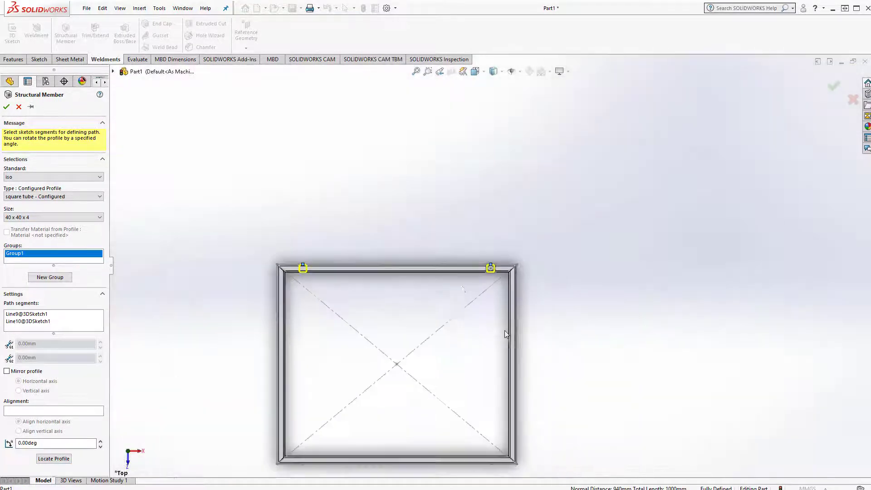
click(7, 108)
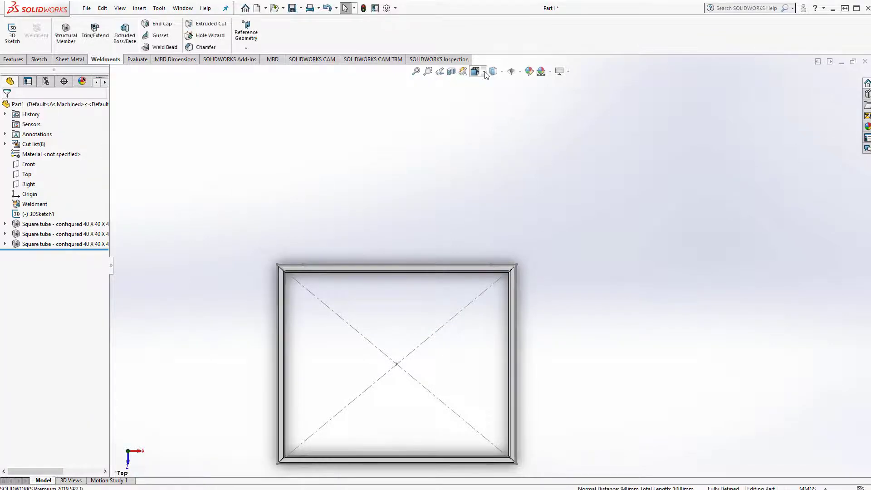
Step: Switch to Trimetric view and reopen 3DSketch1 for editing
click(484, 73)
click(526, 97)
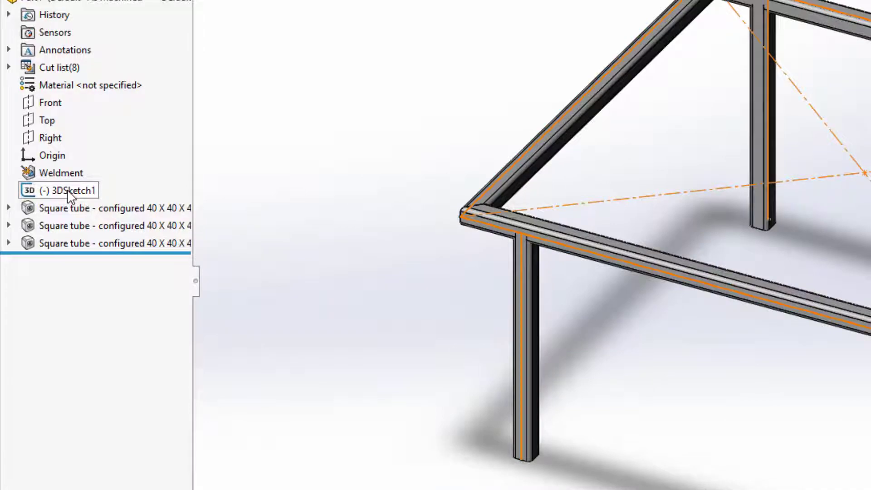
right_click(68, 196)
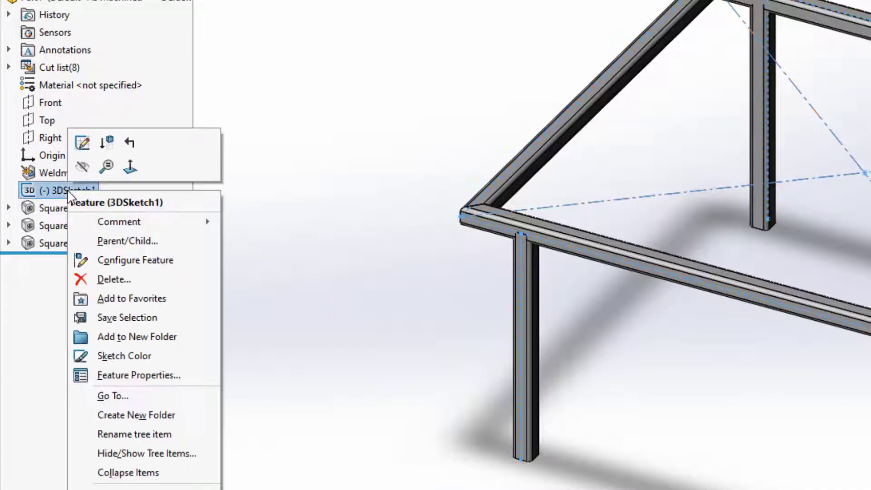
click(86, 149)
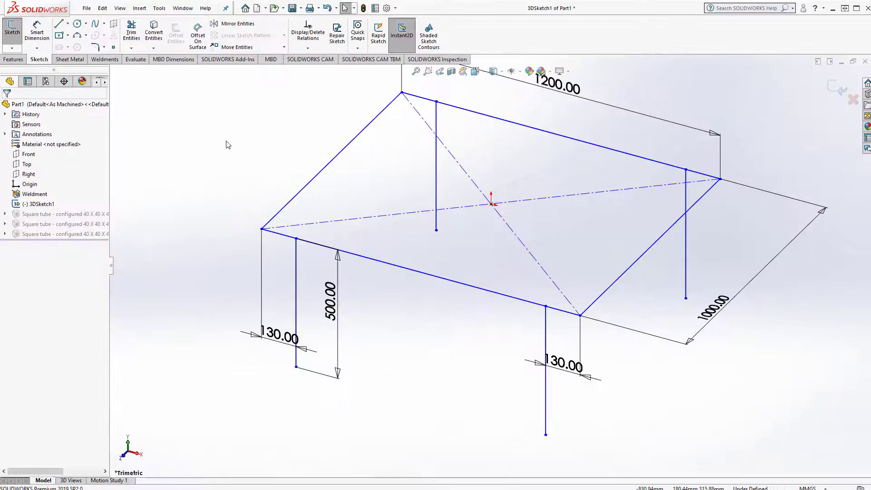
Step: Draw four diagonal brace lines, each running from a leg up to the adjacent top rail
click(59, 26)
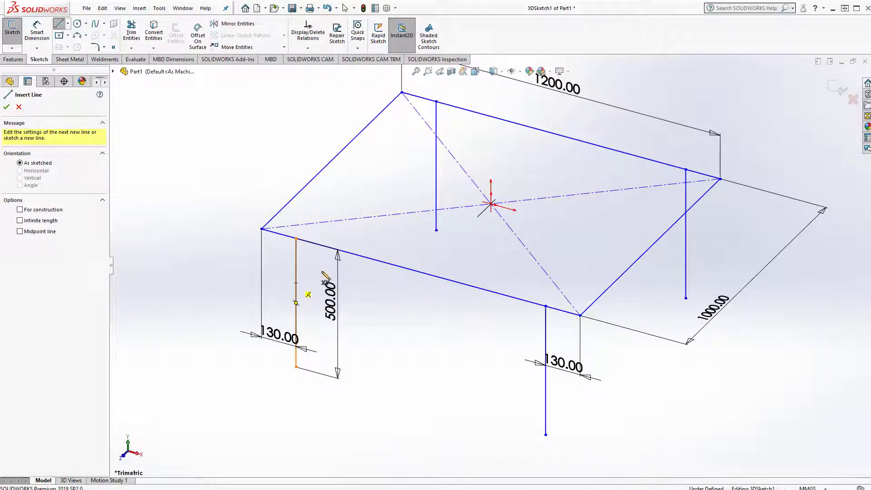
click(295, 284)
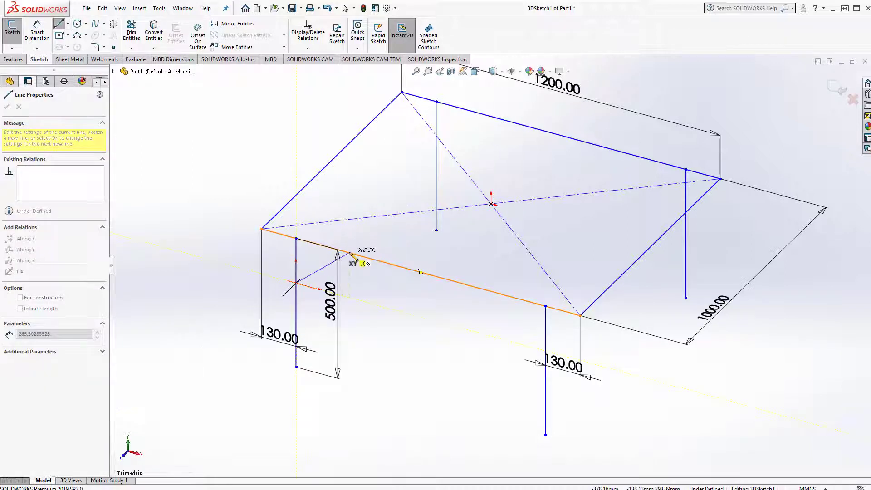
click(349, 253)
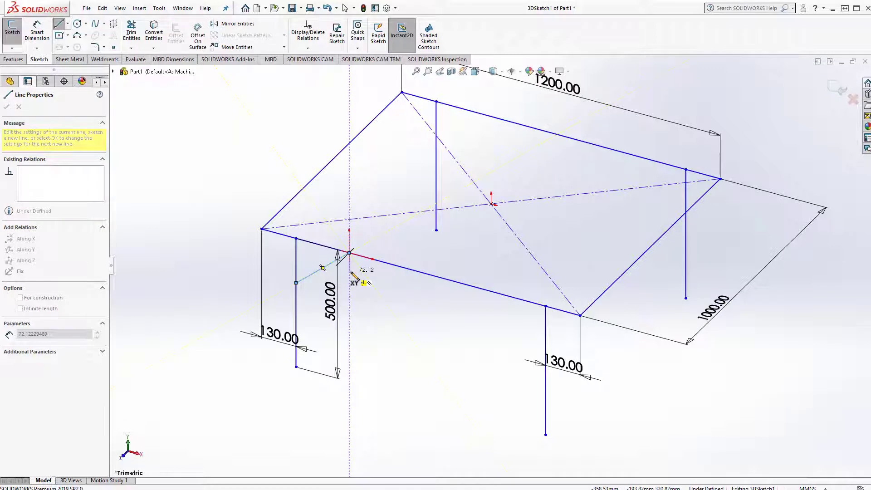
key(Escape)
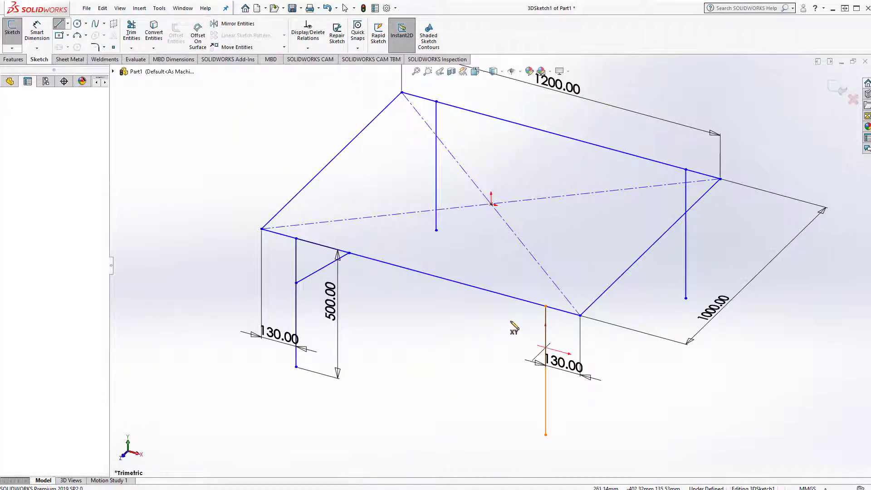
click(504, 303)
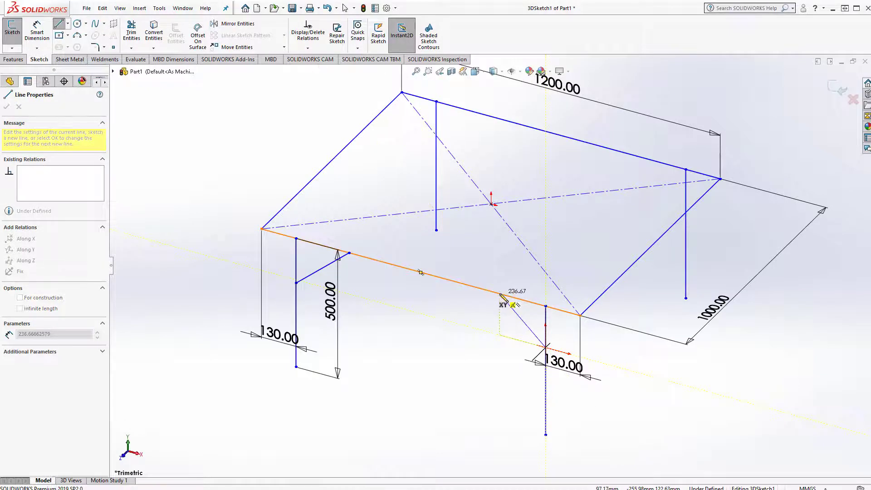
click(500, 295)
key(Escape)
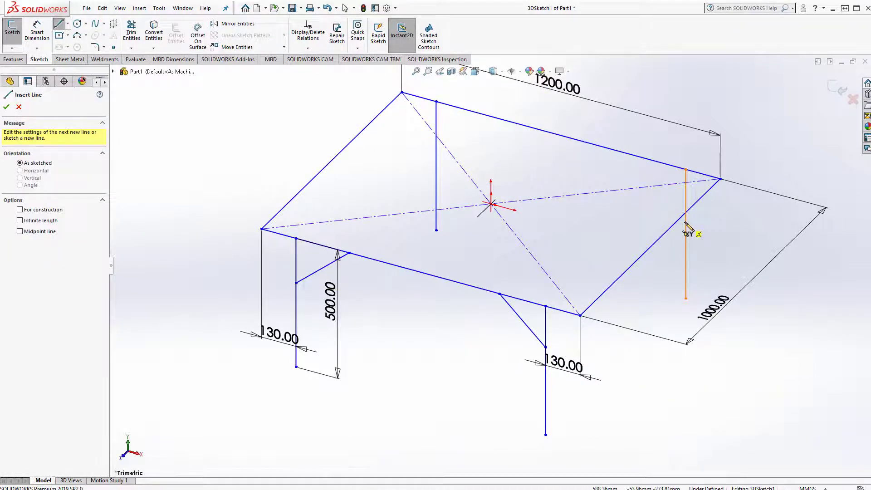
click(685, 233)
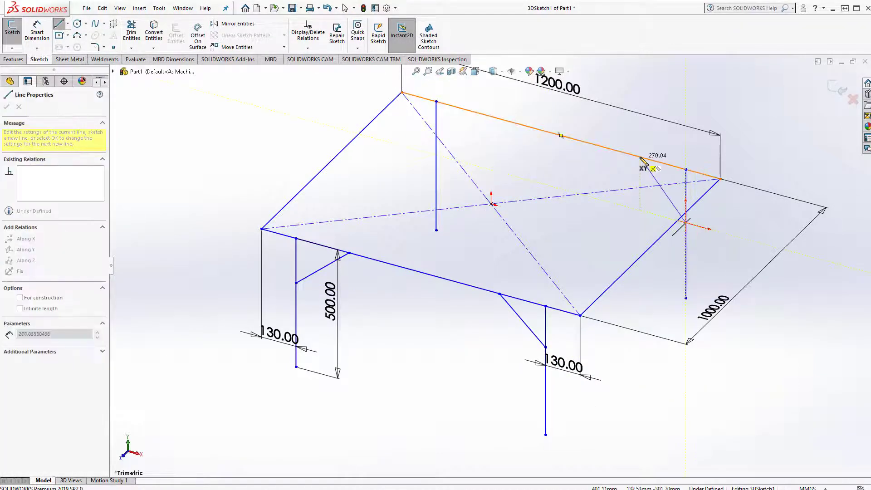
click(639, 157)
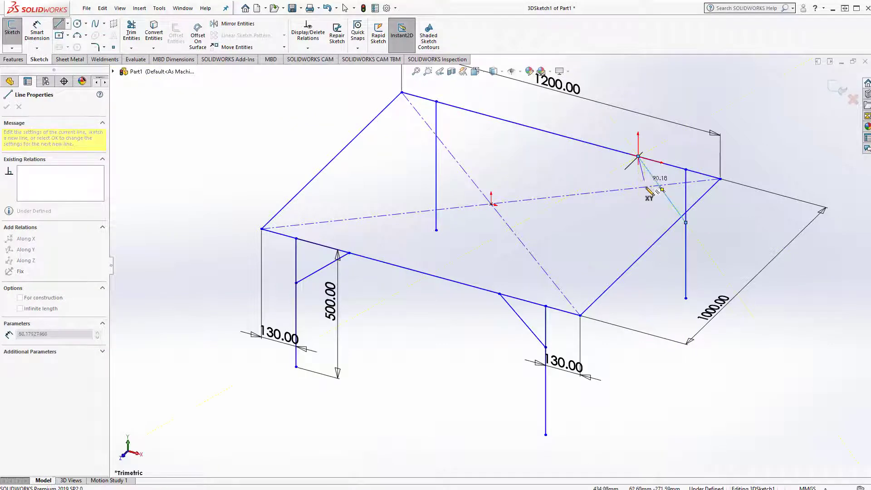
key(Escape)
key(Escape)
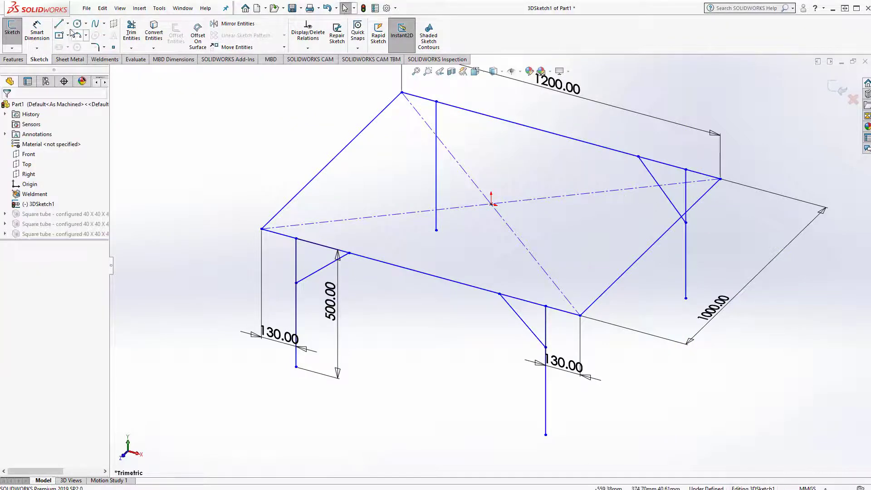
click(436, 151)
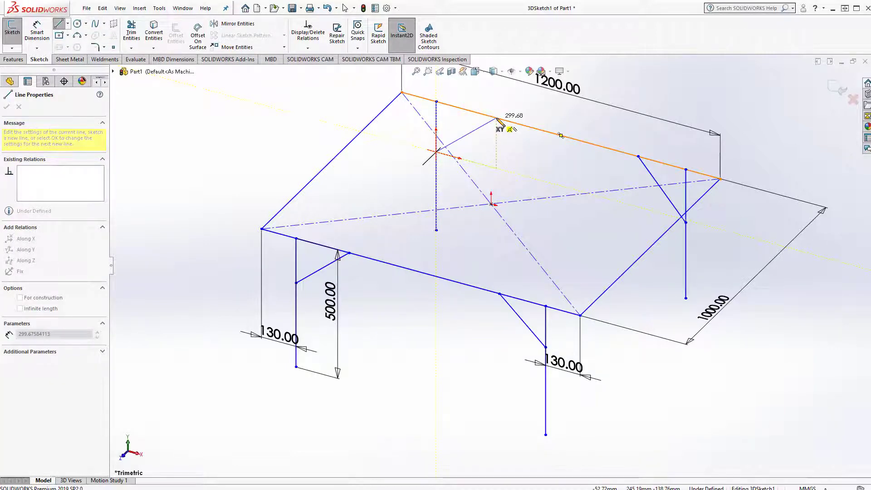
click(497, 119)
key(Escape)
middle_drag(498, 119, 696, 174)
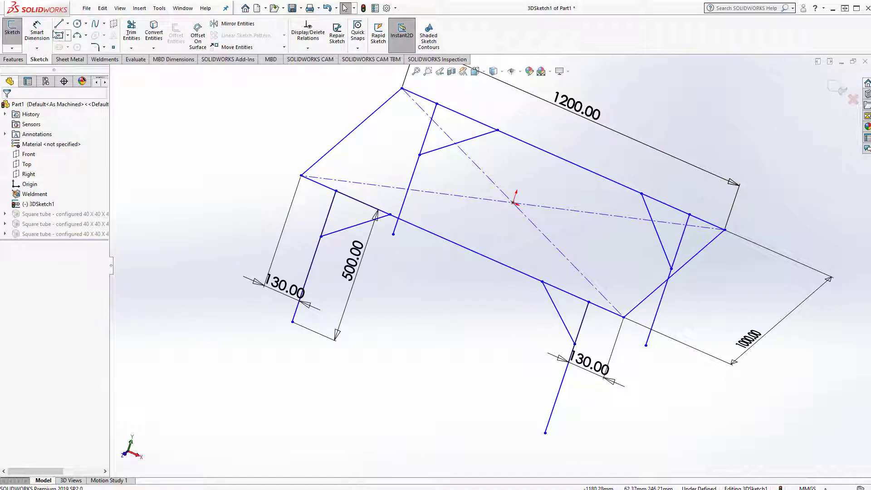
Step: Dimension the left and right braces at 45° to their frame edges
click(37, 32)
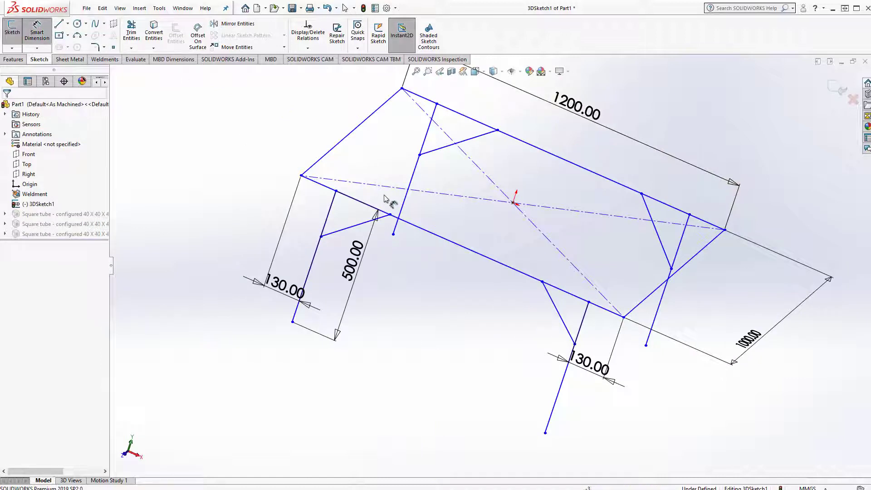
click(371, 218)
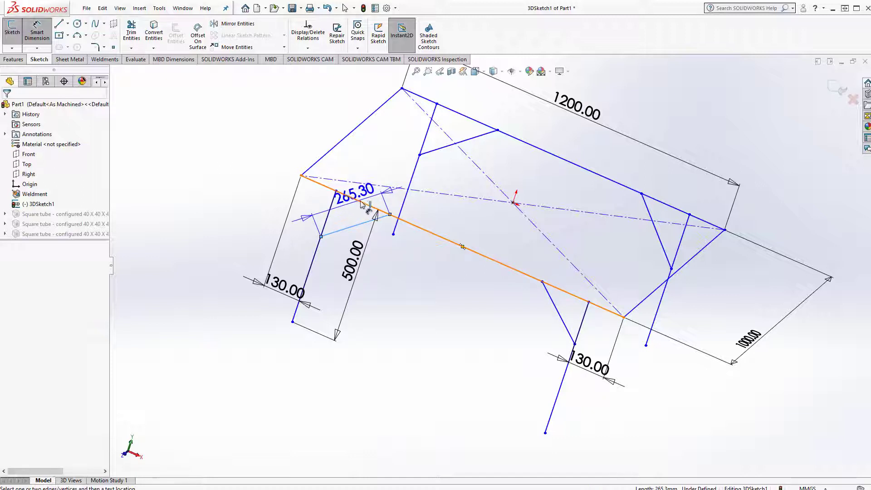
click(361, 202)
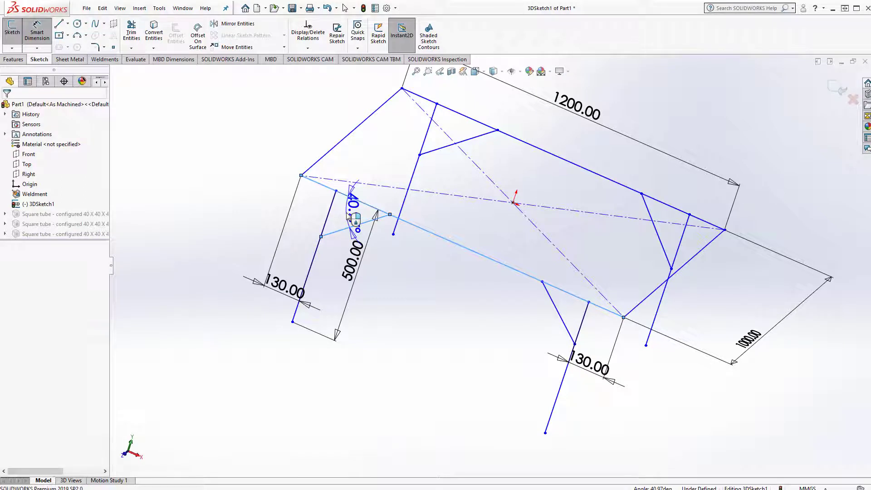
click(348, 217)
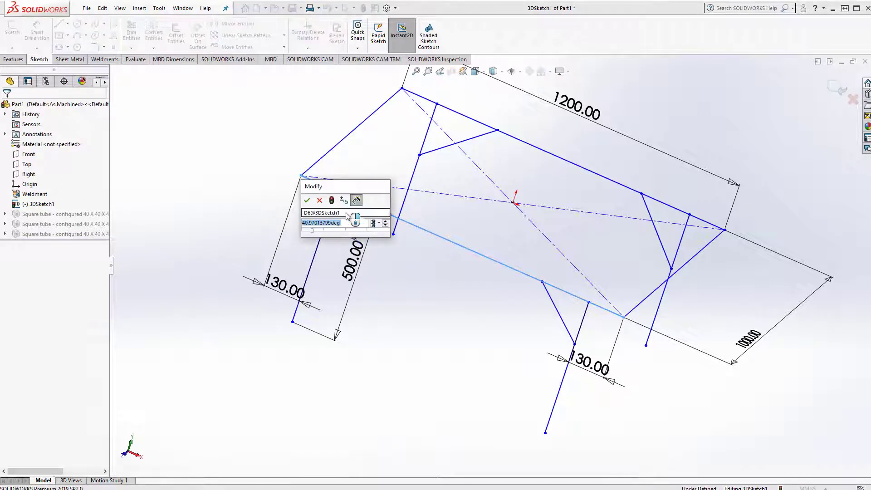
text(45)
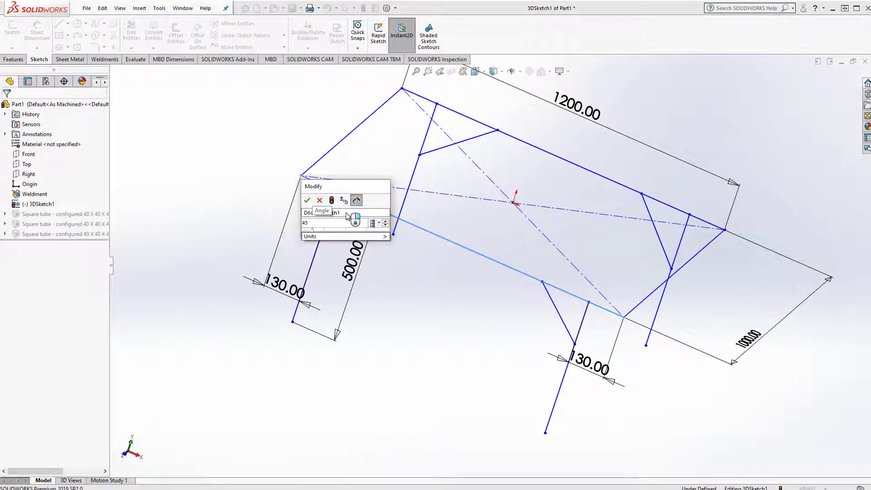
key(Return)
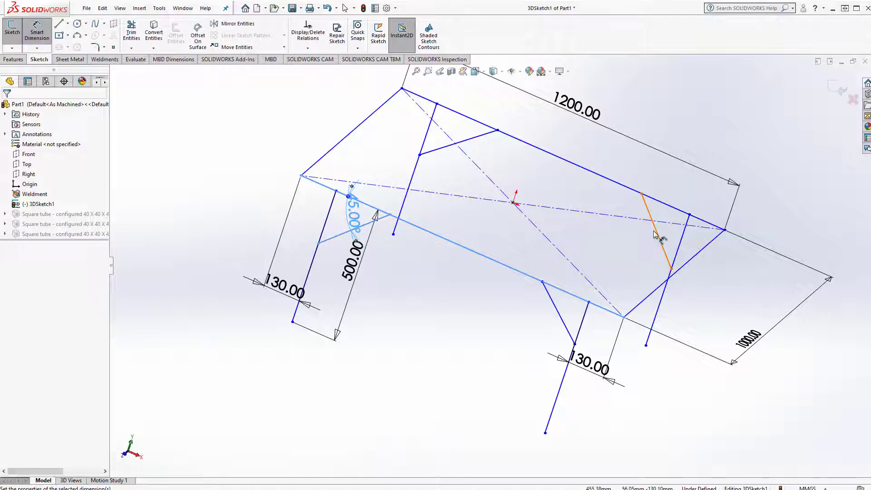
click(655, 233)
click(670, 209)
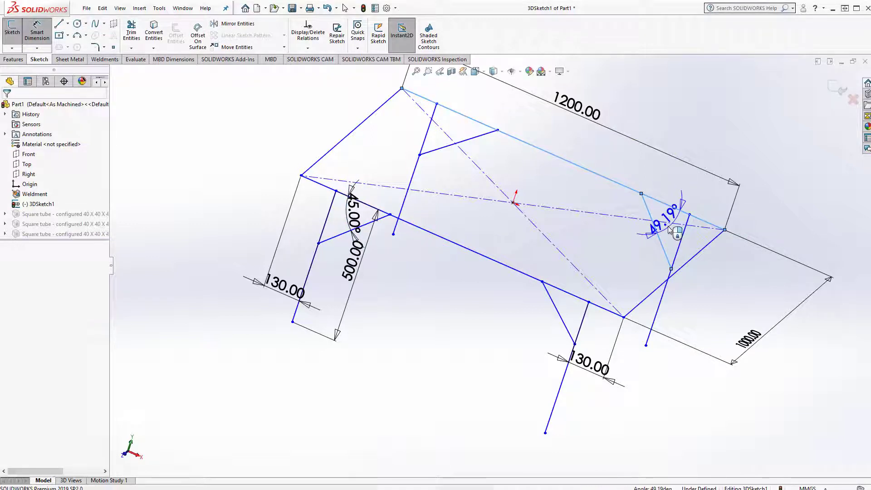
click(668, 229)
text(45)
key(Return)
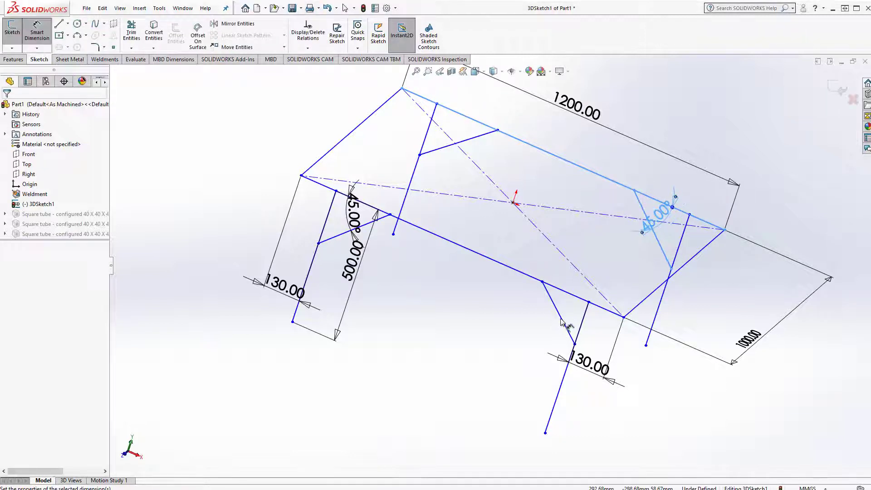
Step: Set the lower and upper braces at 45° to their frame edges
click(562, 322)
click(575, 300)
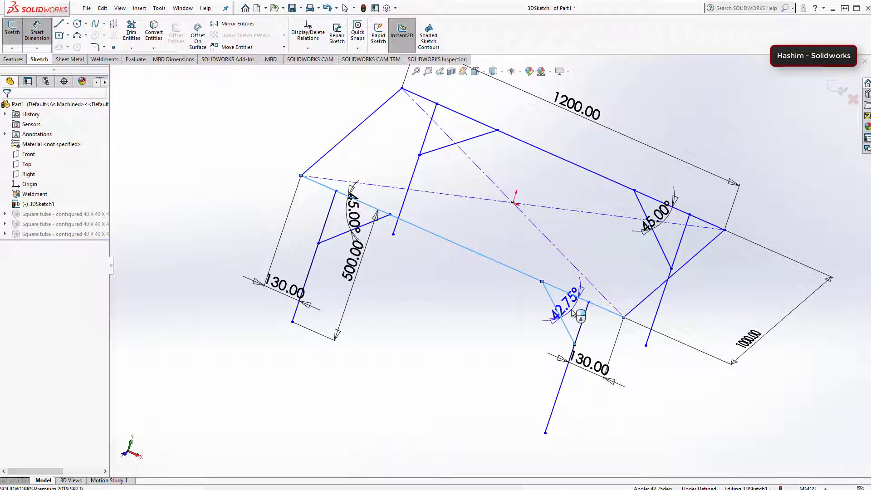
click(573, 314)
text(45)
key(Return)
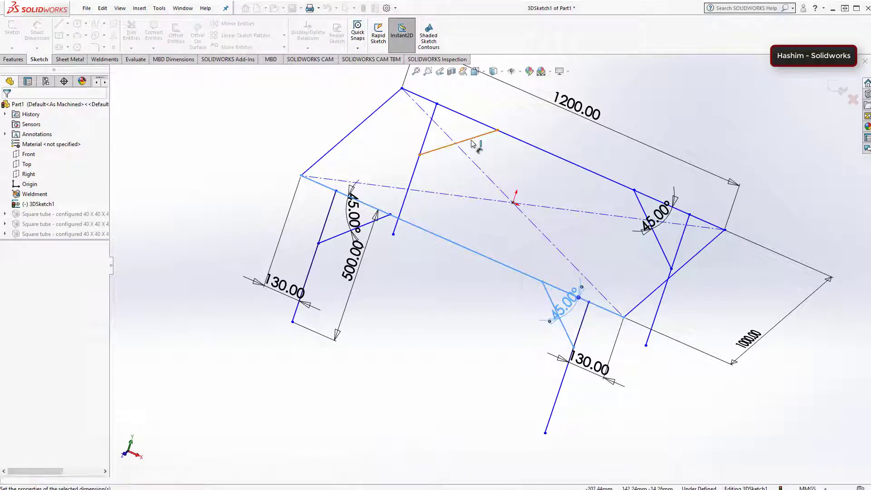
click(472, 139)
click(471, 120)
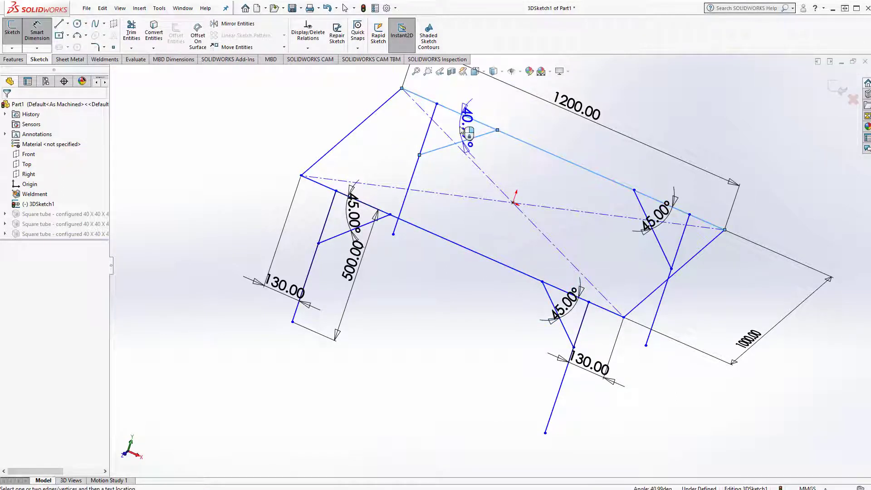
click(463, 131)
text(45)
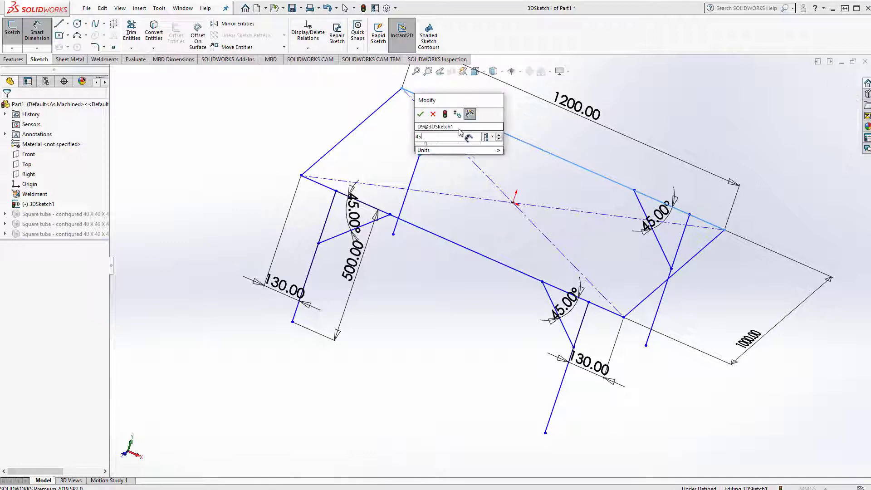
key(Return)
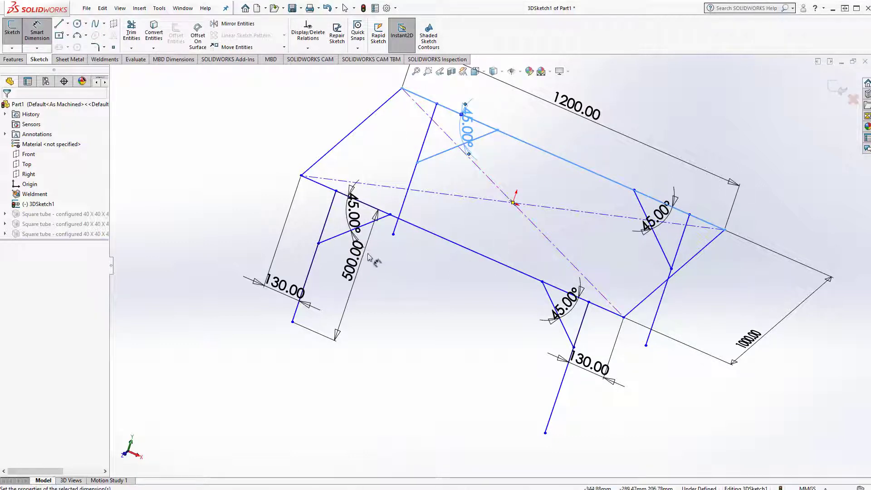
Step: Give the left and lower braces 300 mm length dimensions
click(360, 228)
click(389, 300)
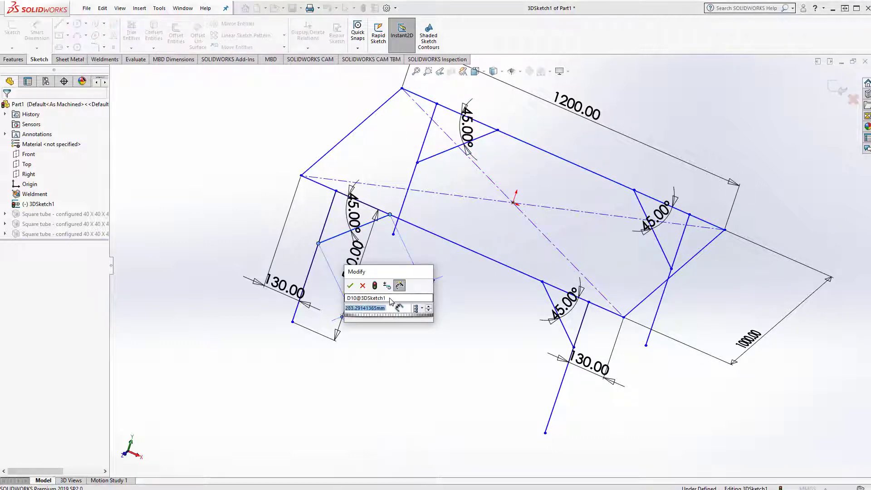
text(3)
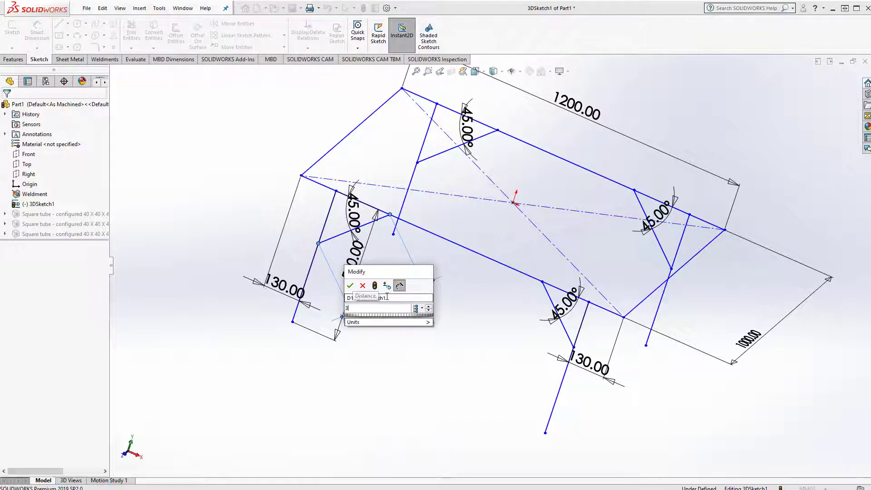
text(00)
key(Return)
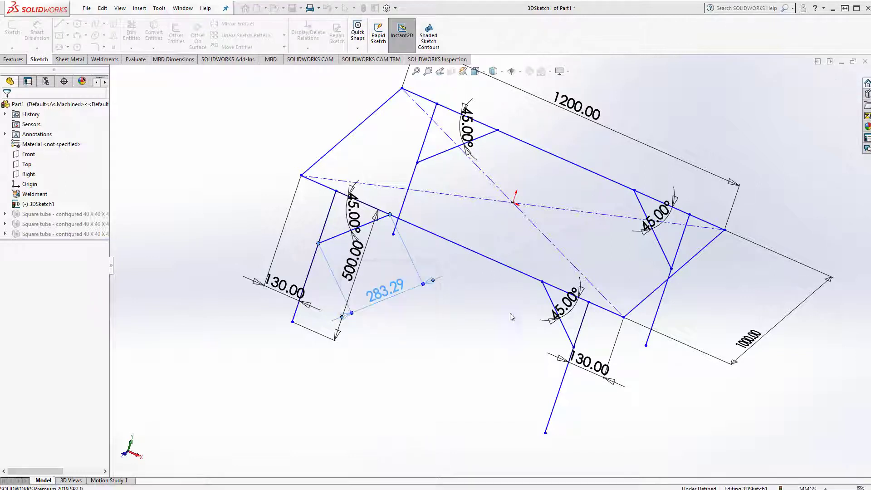
click(558, 314)
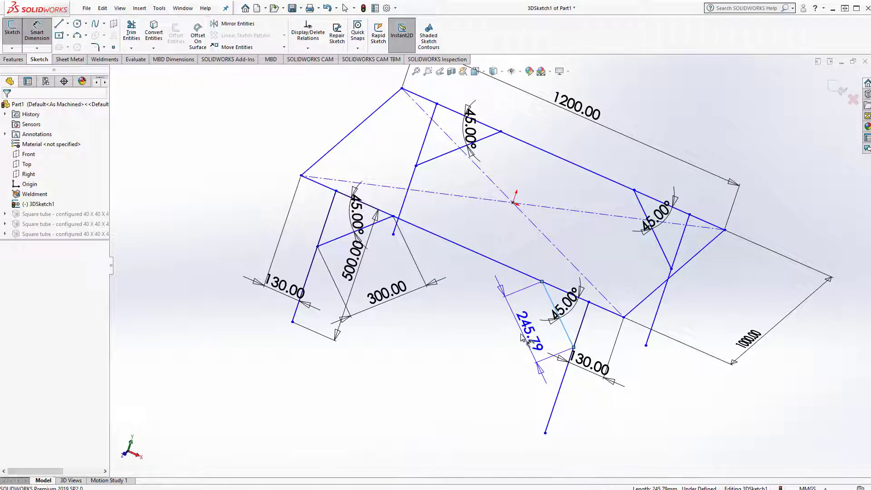
click(523, 337)
text(300)
key(Return)
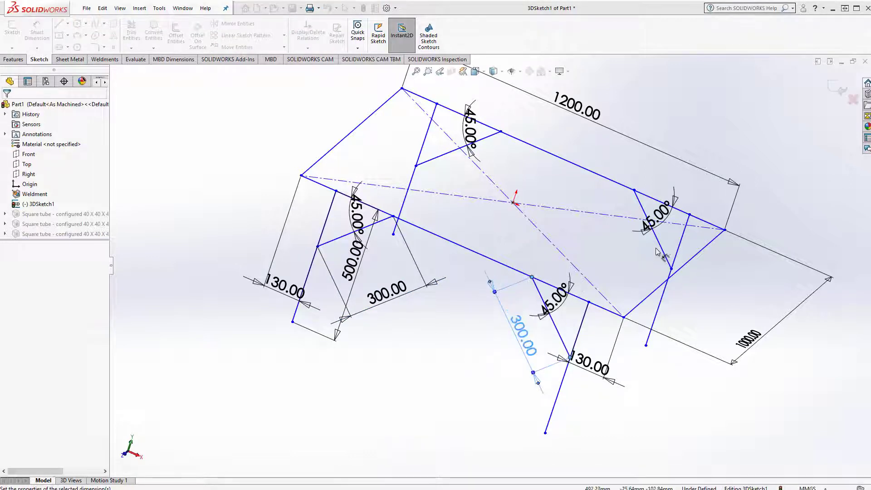
Step: Give the right and upper braces 300 mm length dimensions
click(644, 211)
click(631, 257)
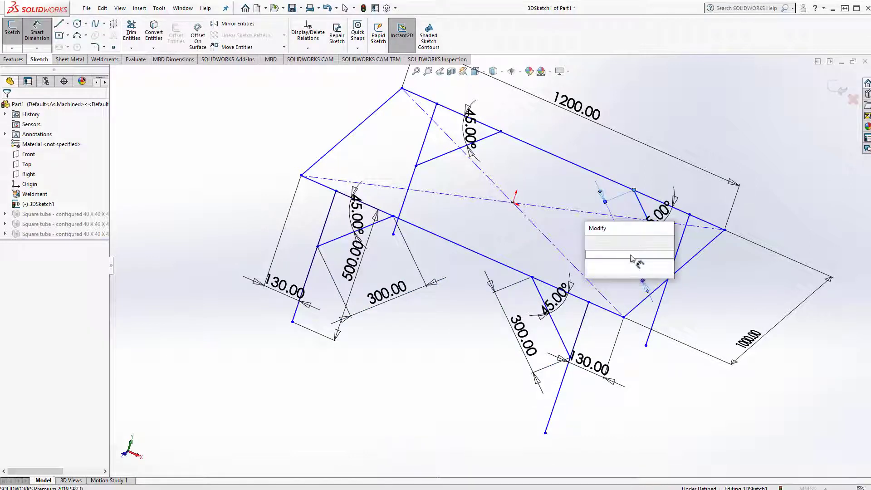
text(300)
key(Return)
click(449, 157)
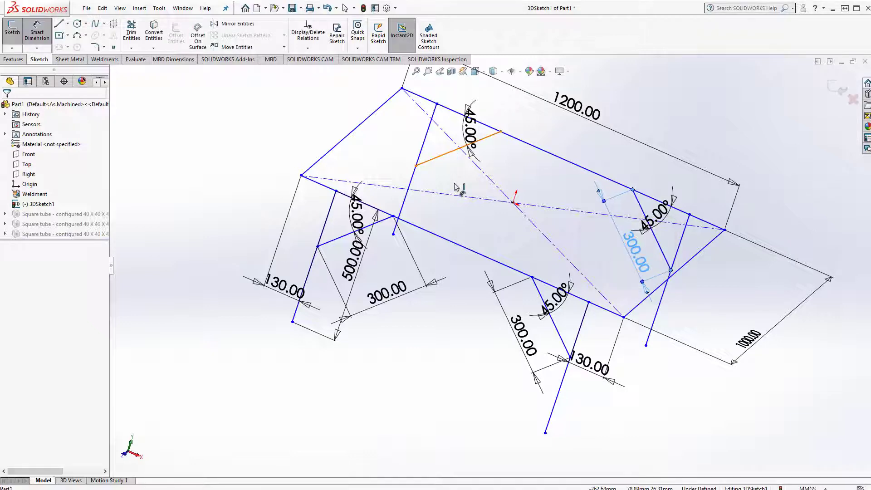
click(456, 186)
text(300)
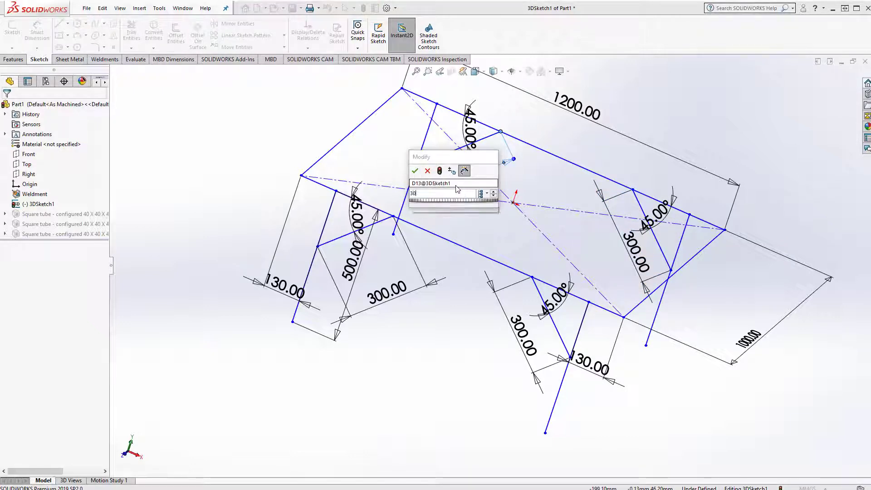
key(Return)
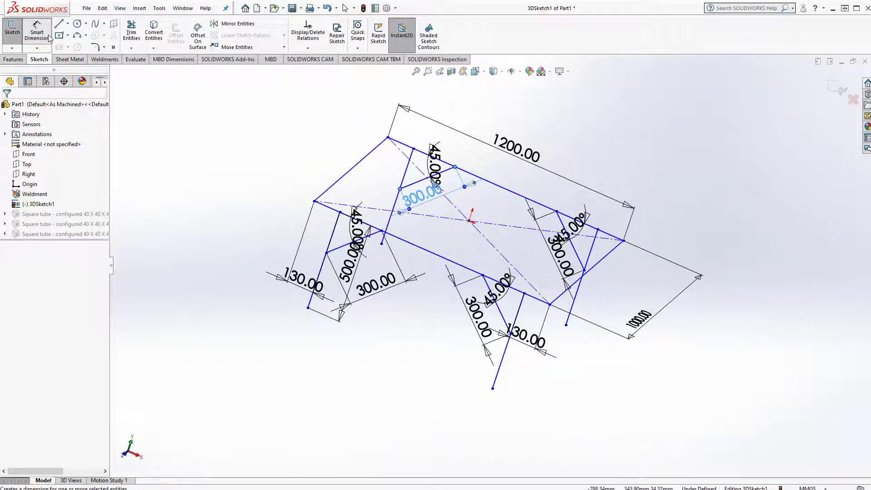
Step: Add AlongZ relations between brace endpoints, then exit the 3D sketch to rebuild the frame
click(48, 34)
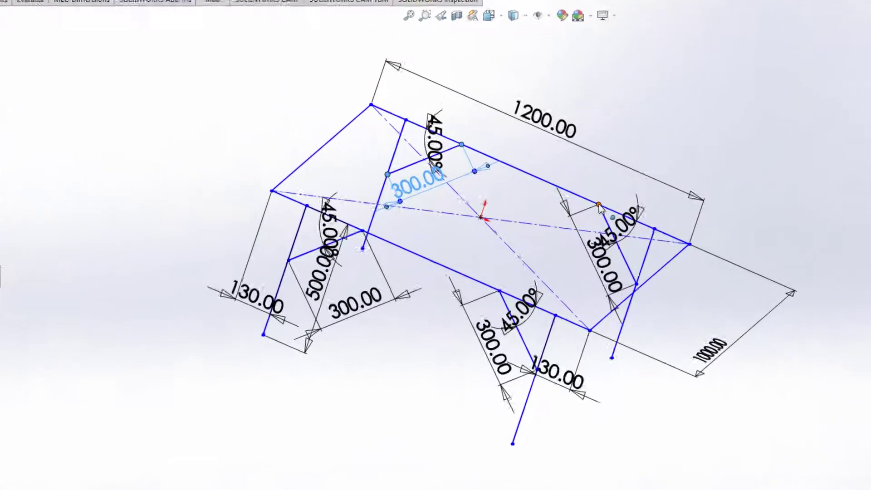
click(514, 307)
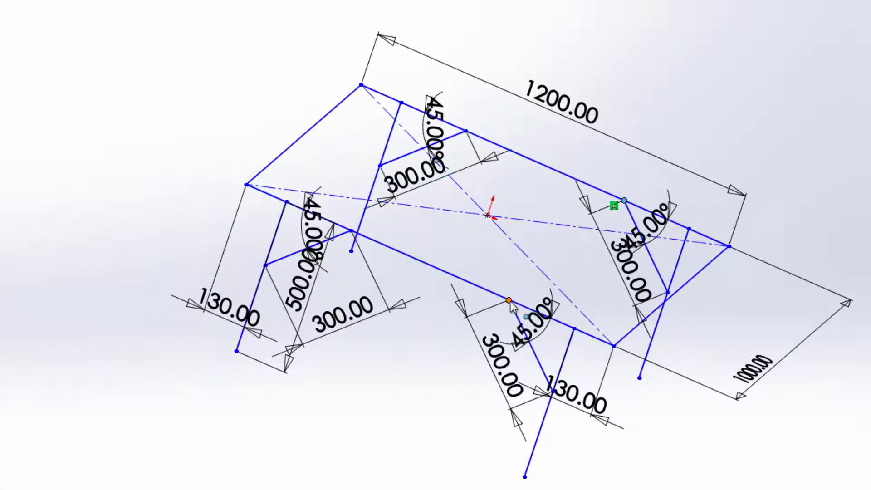
ctrl+click(509, 300)
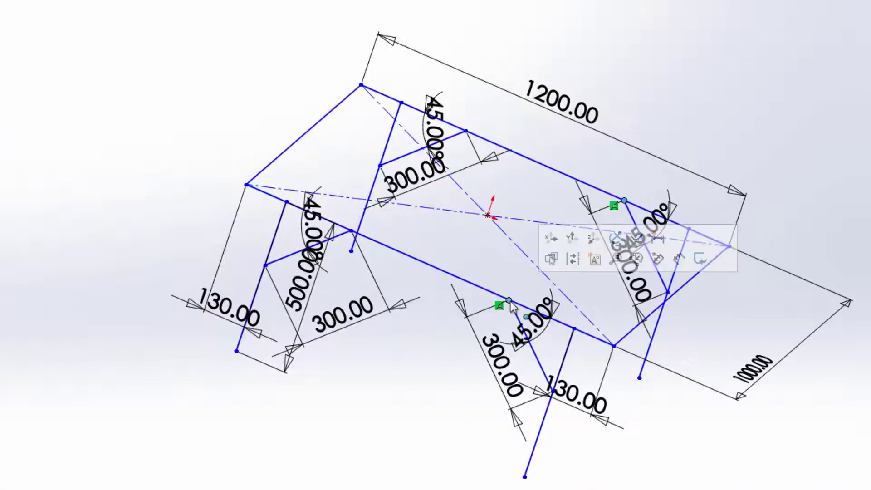
click(594, 238)
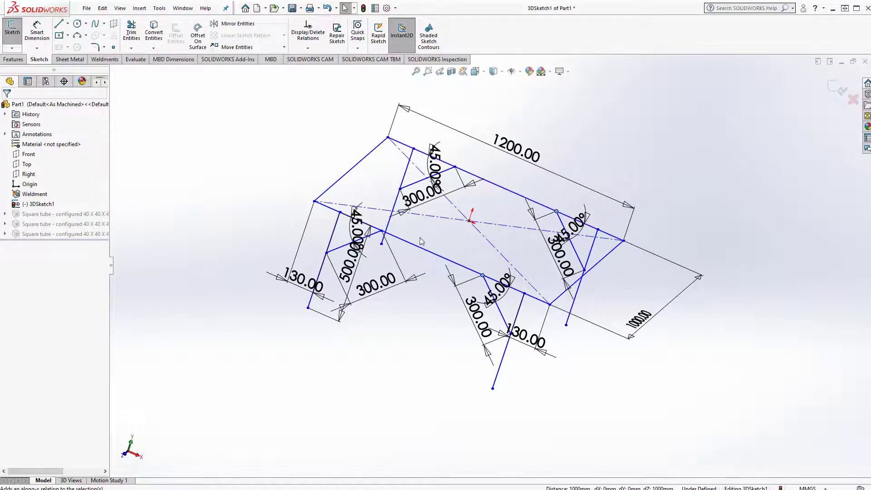
click(382, 232)
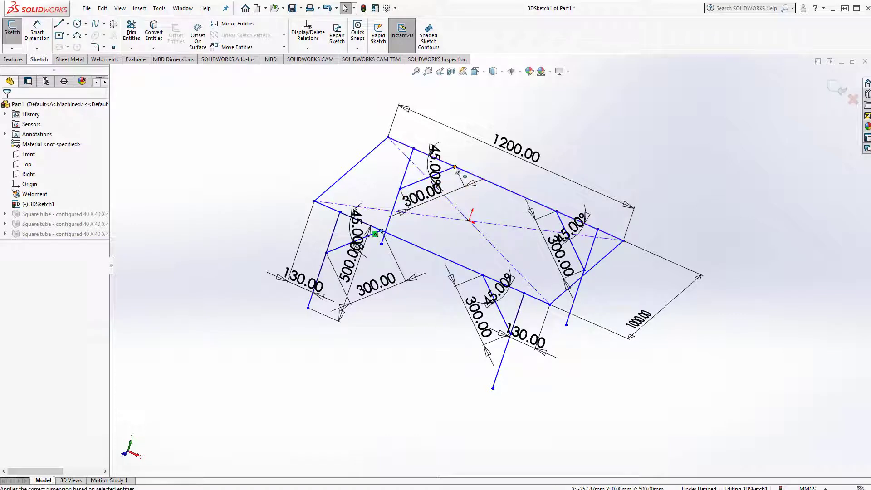
ctrl+click(455, 168)
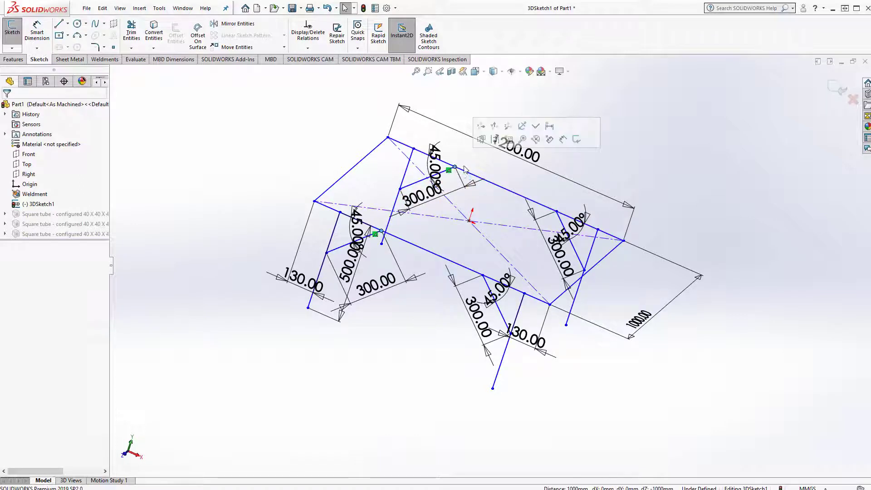
click(509, 129)
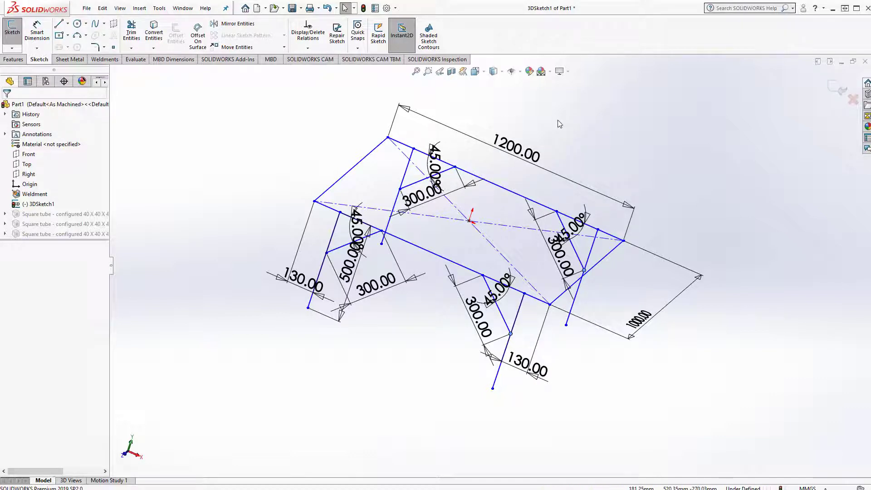
click(838, 92)
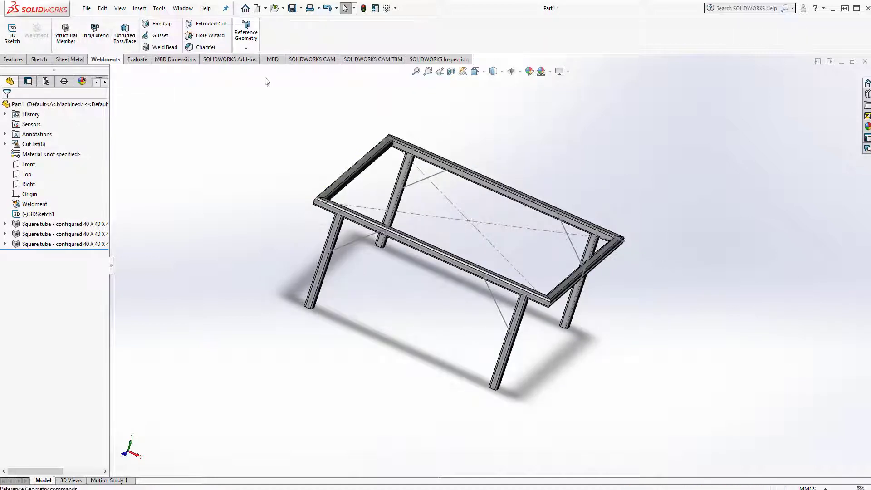
Step: Preview a square-tube brace on the first diagonal line, profile rotated 45° and relocated to the path end
click(65, 32)
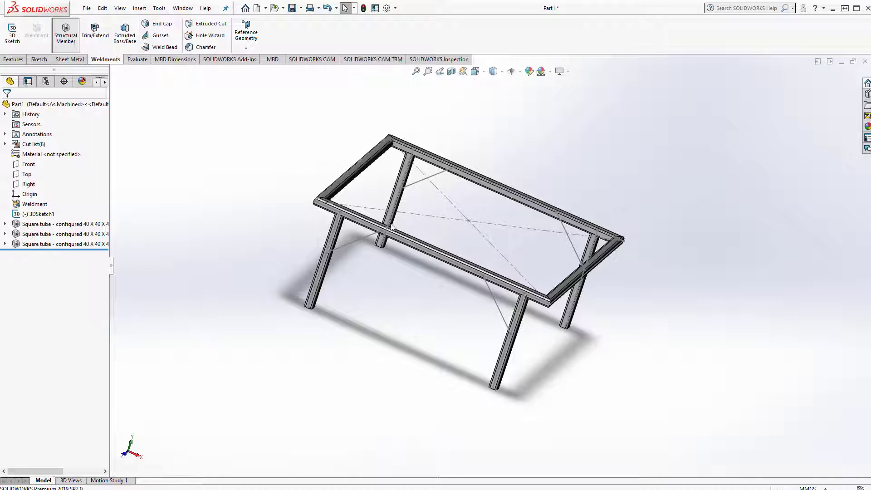
click(369, 237)
click(383, 238)
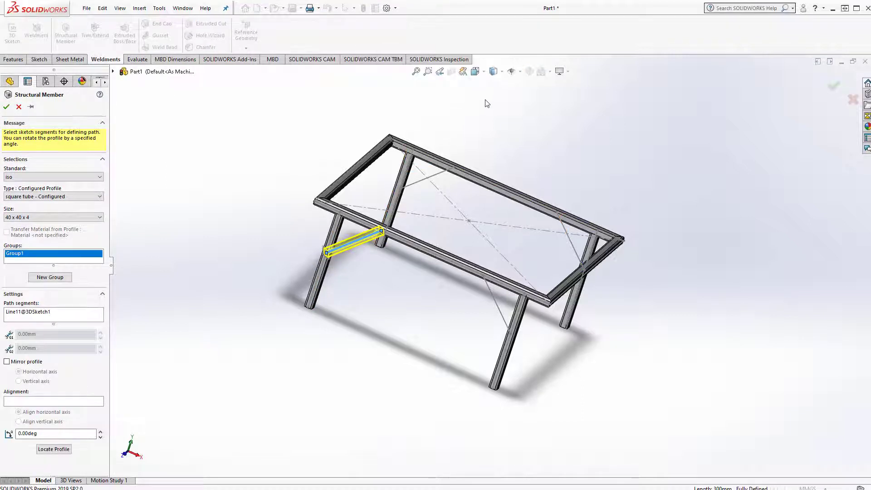
click(484, 73)
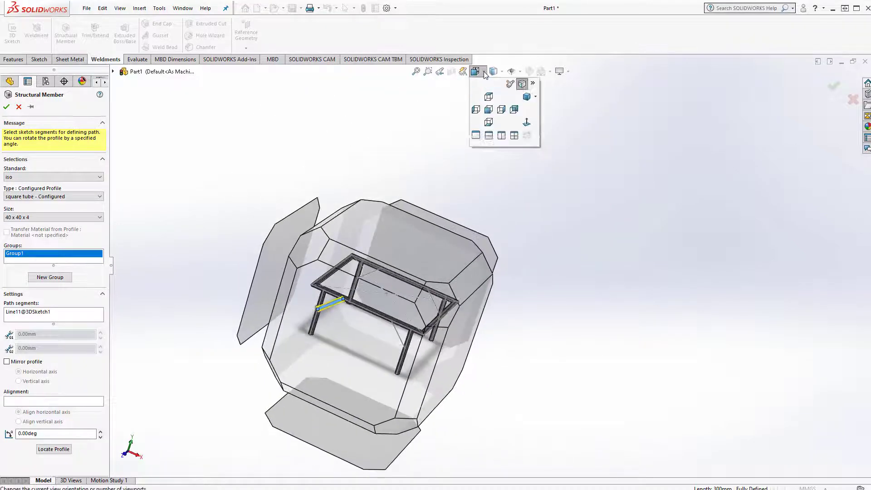
click(501, 109)
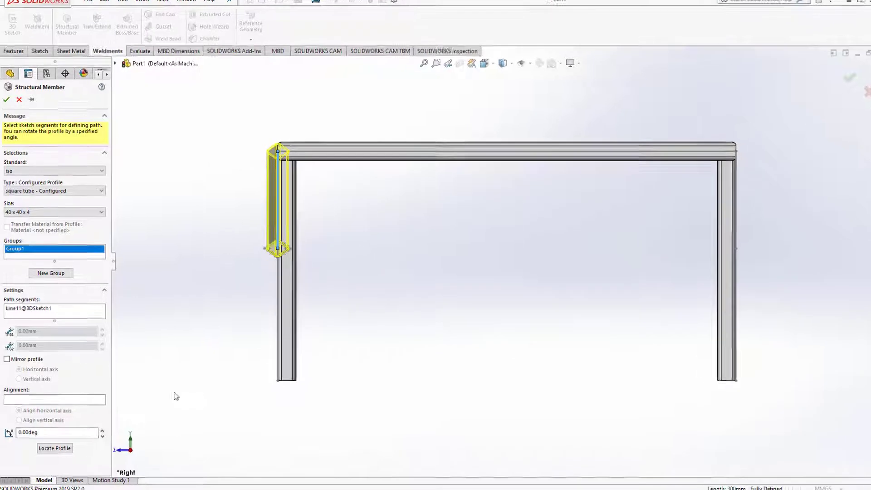
click(59, 435)
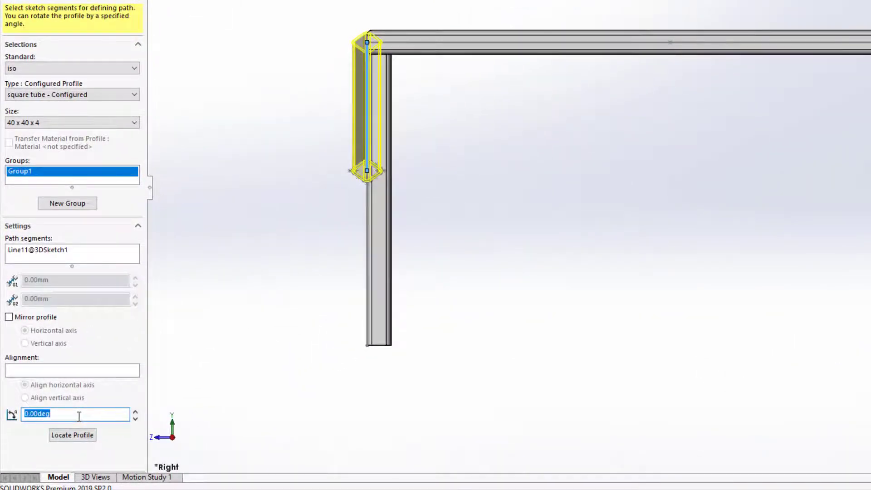
text(45)
key(Return)
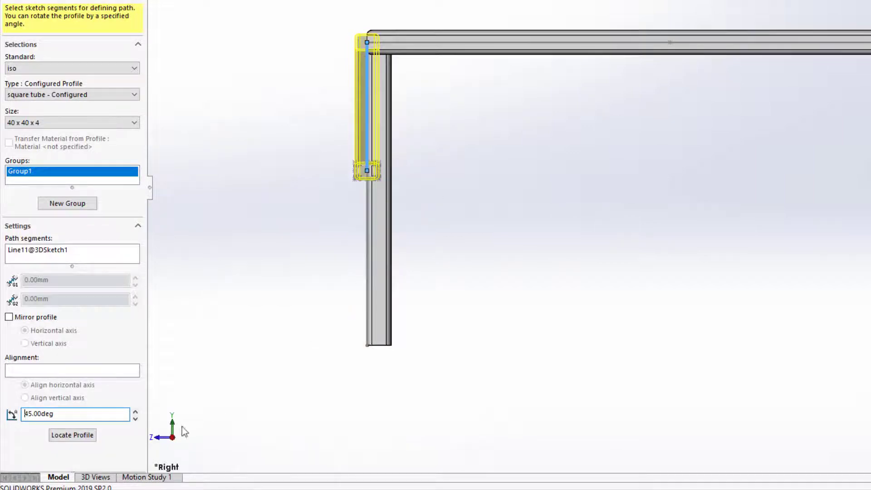
click(82, 436)
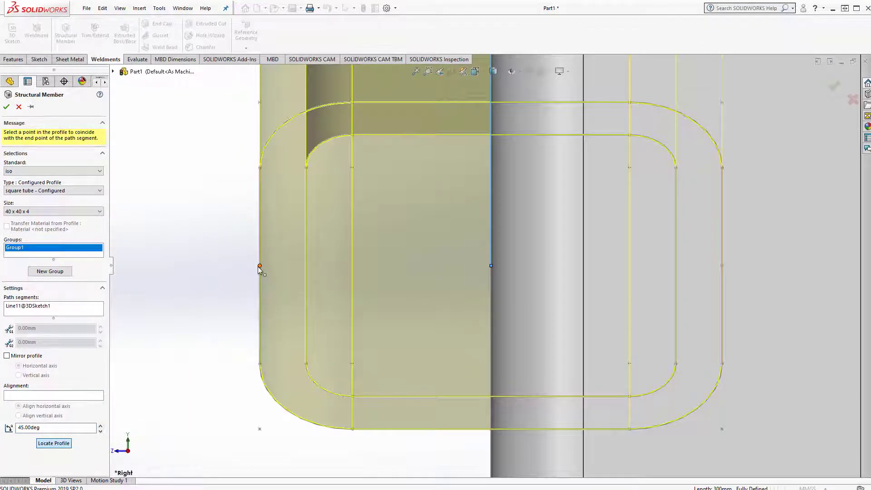
click(259, 266)
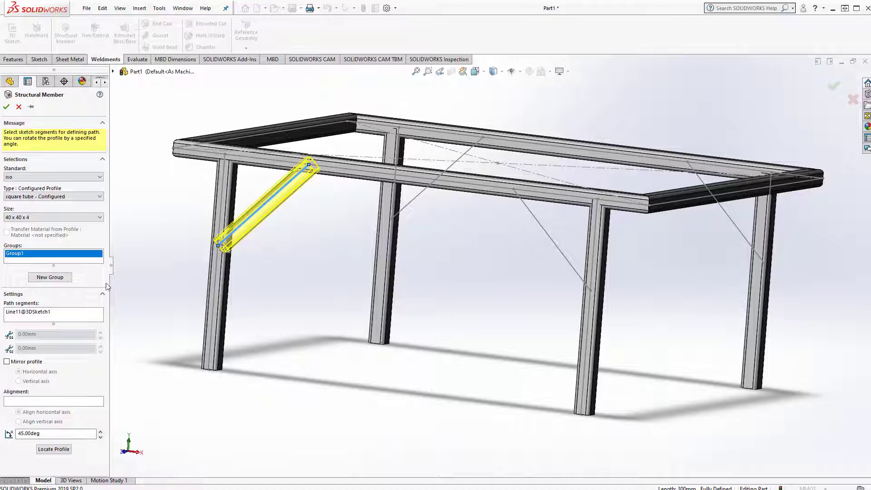
Step: Add Group2 on the second diagonal line with a 45°-rotated, relocated tube profile
click(68, 278)
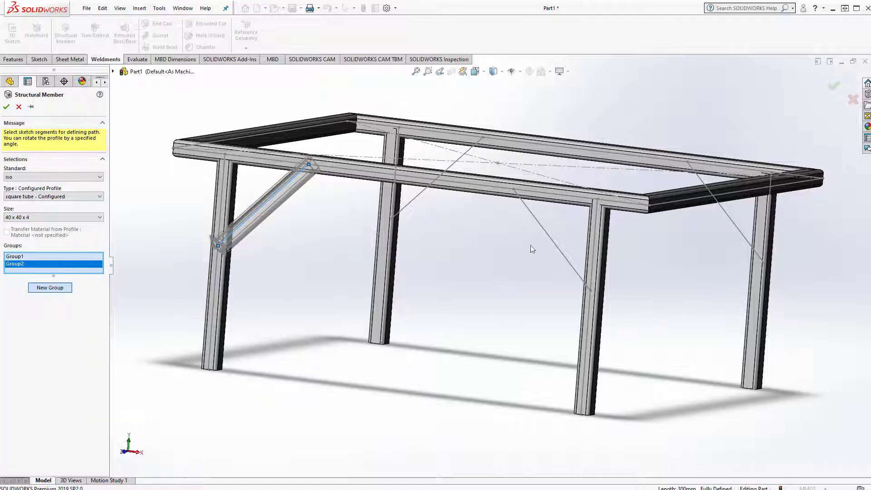
click(552, 241)
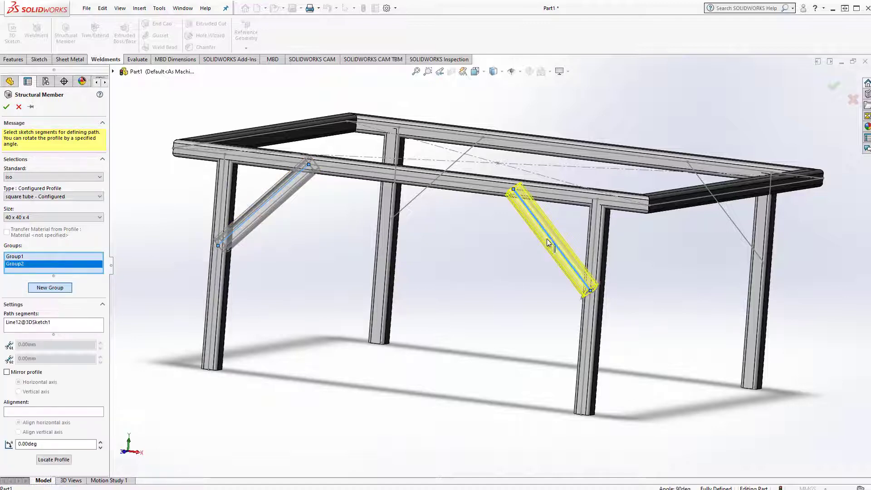
double_click(53, 443)
text(45)
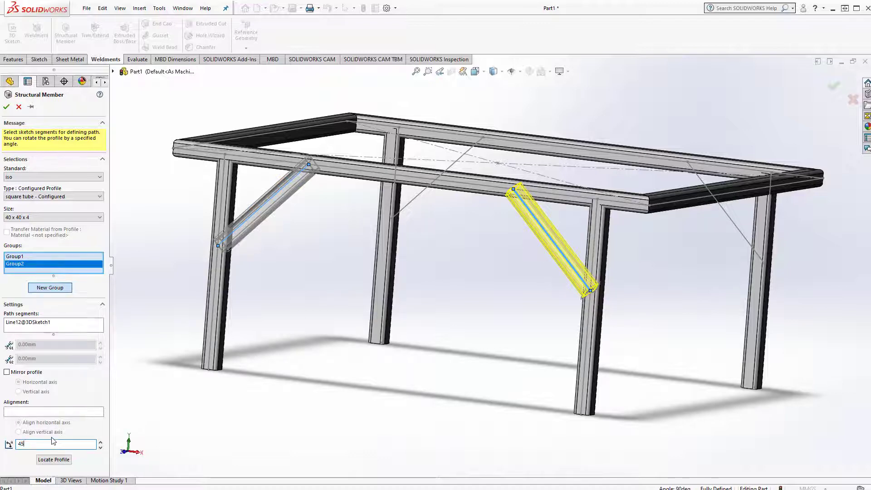
key(Return)
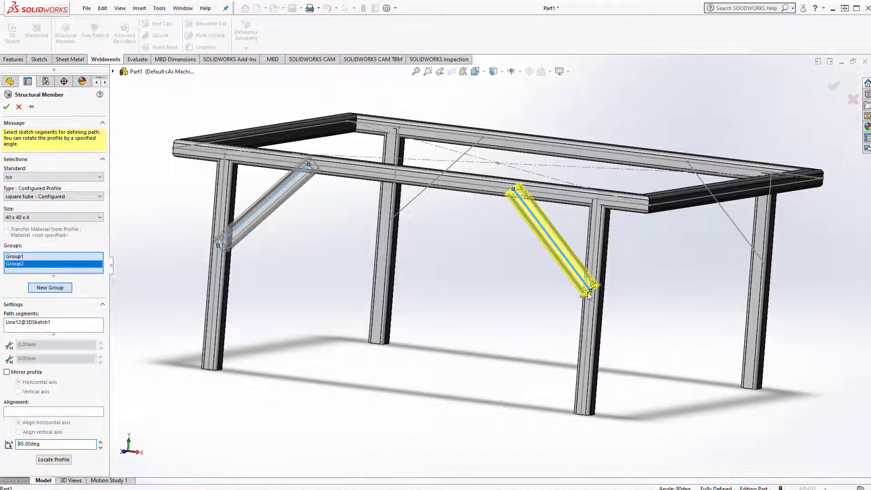
mouse_move(586, 278)
middle_down()
mouse_move(496, 296)
mouse_move(541, 244)
mouse_move(535, 248)
middle_up()
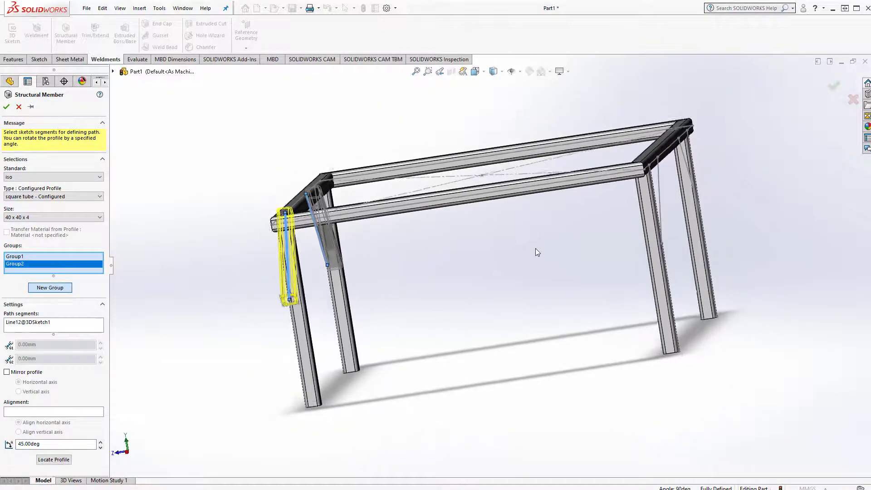
middle_drag(58, 388, 75, 461)
click(68, 460)
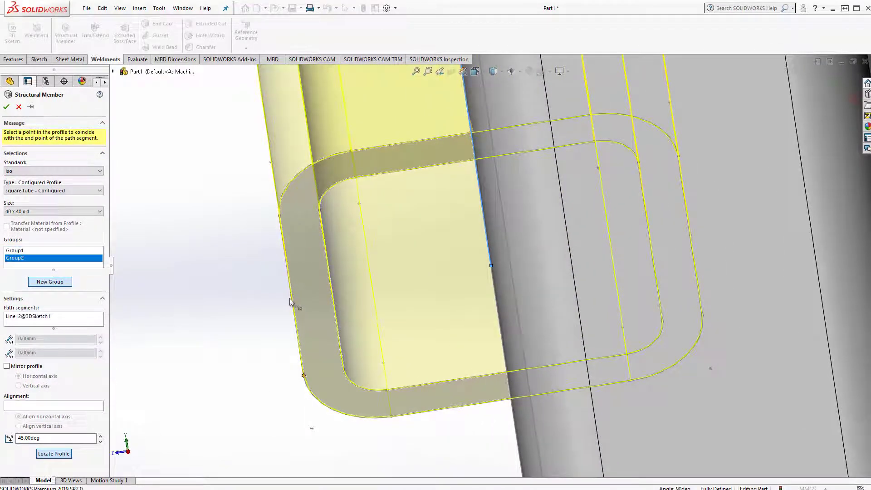
click(299, 303)
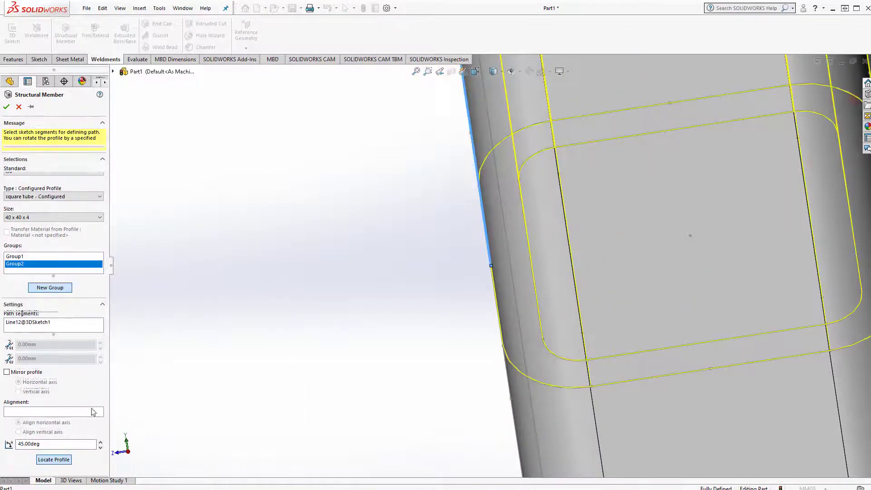
Step: Add Group3 on Line13 near the right leg with a 45°-rotated, relocated tube profile
click(65, 292)
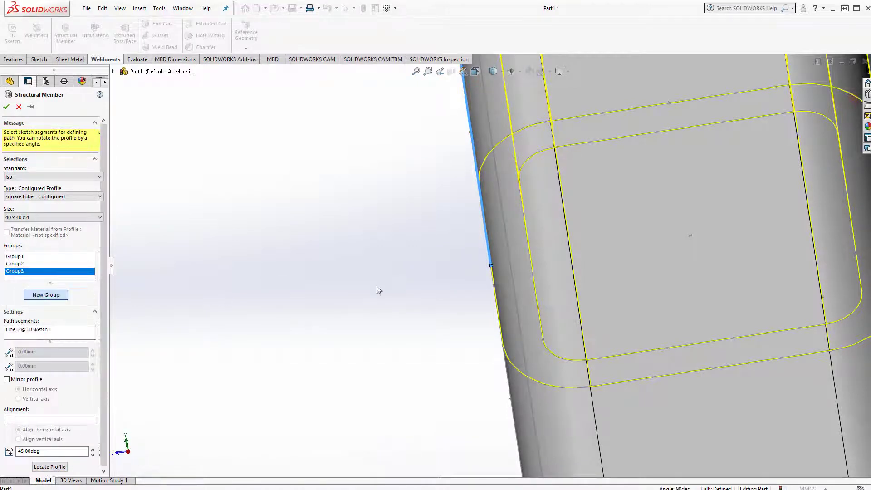
scroll(458, 292, up, 3)
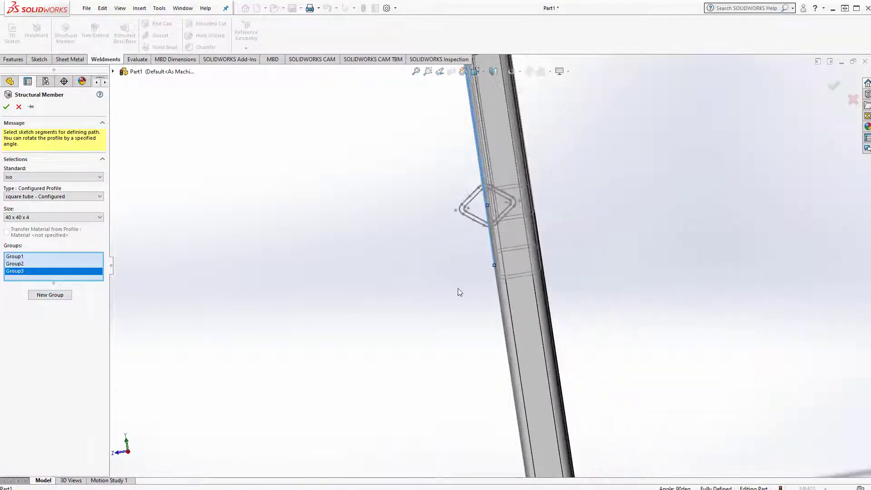
scroll(459, 292, up, 5)
scroll(459, 292, up, 2)
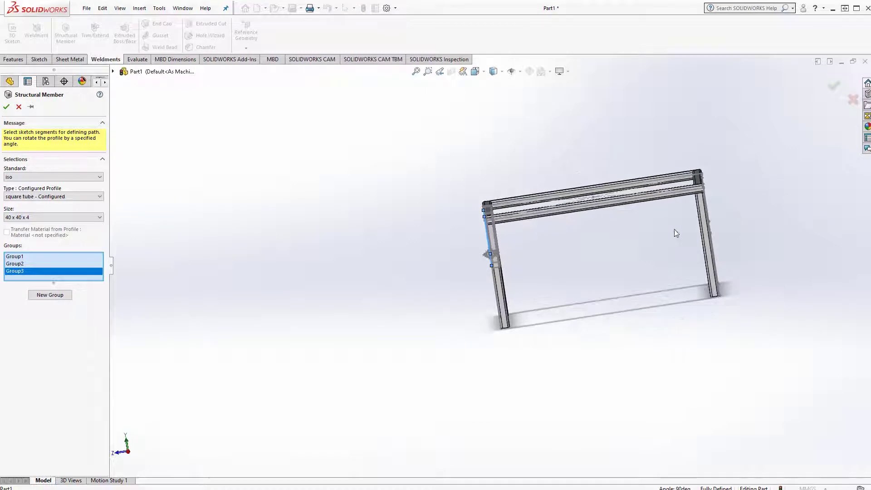
middle_drag(721, 228, 722, 225)
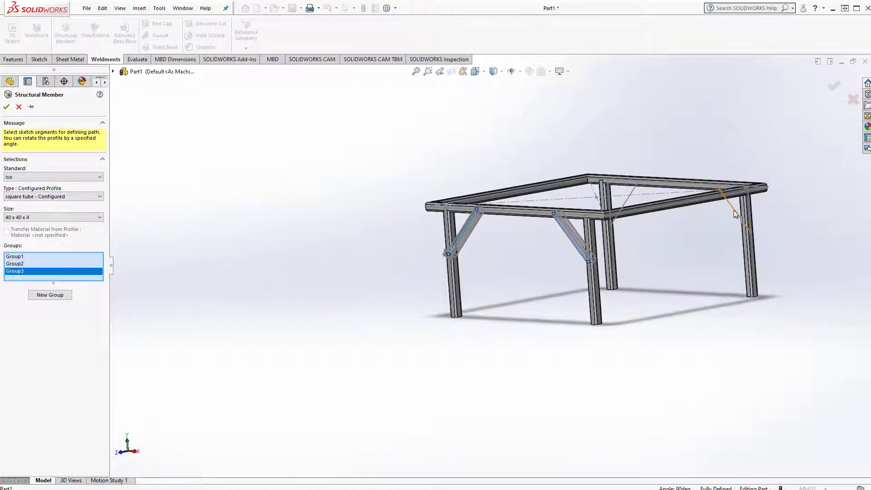
click(734, 214)
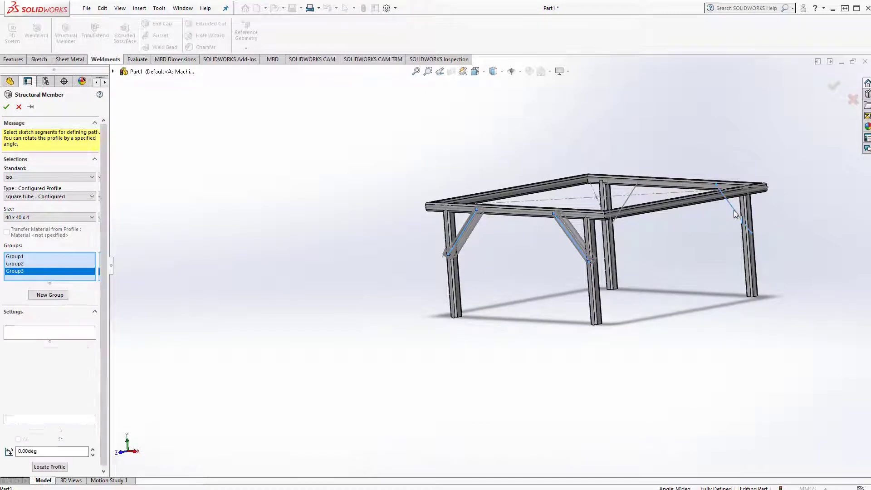
double_click(57, 450)
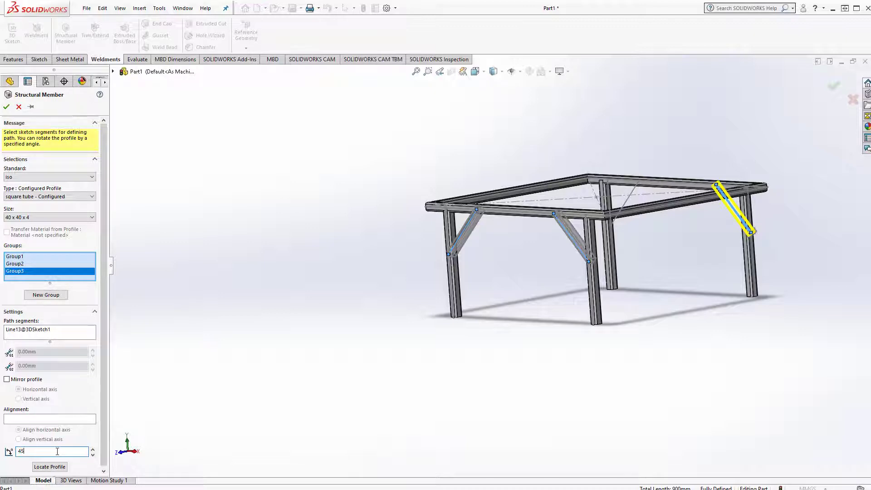
text(45)
key(Return)
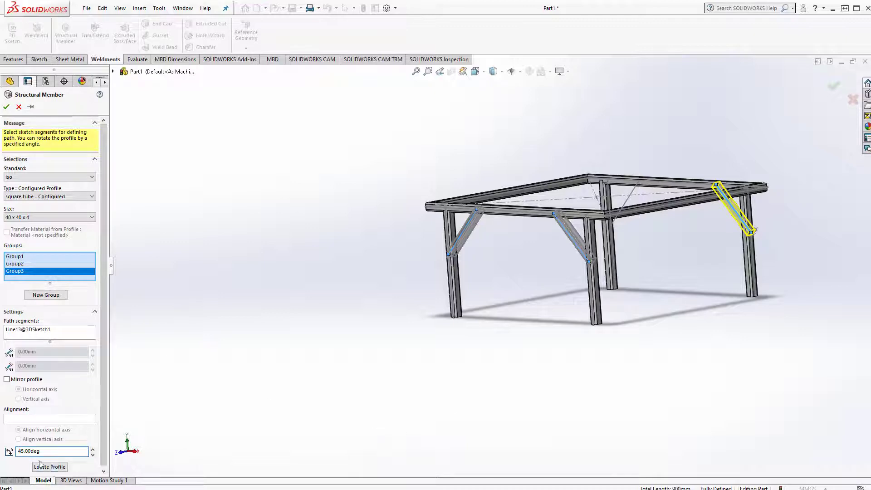
click(50, 466)
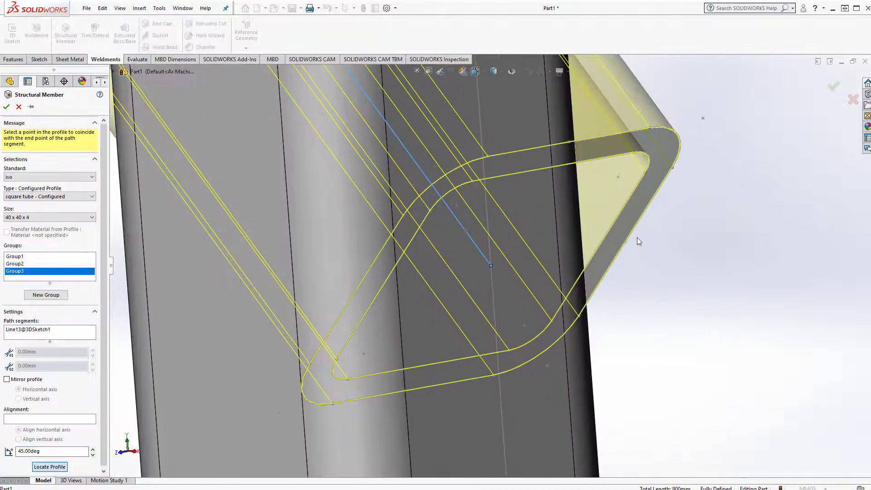
click(624, 242)
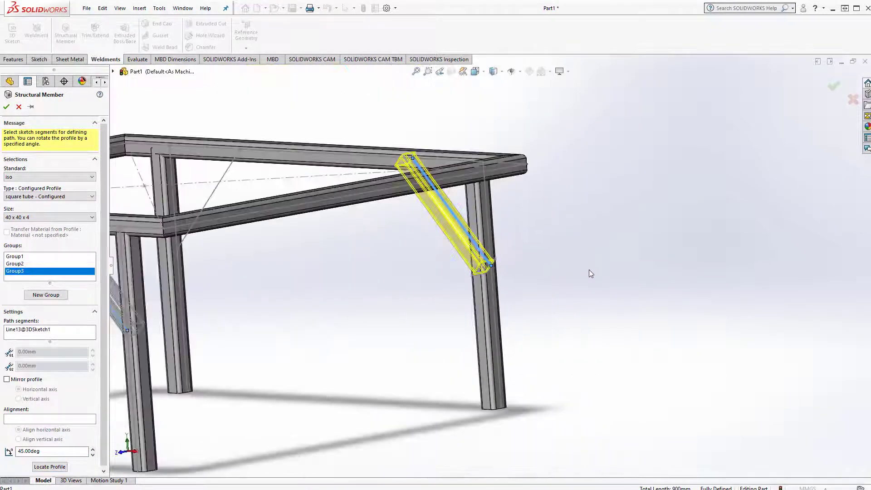
mouse_move(534, 293)
middle_down()
mouse_move(514, 300)
mouse_move(556, 287)
middle_up()
key(f)
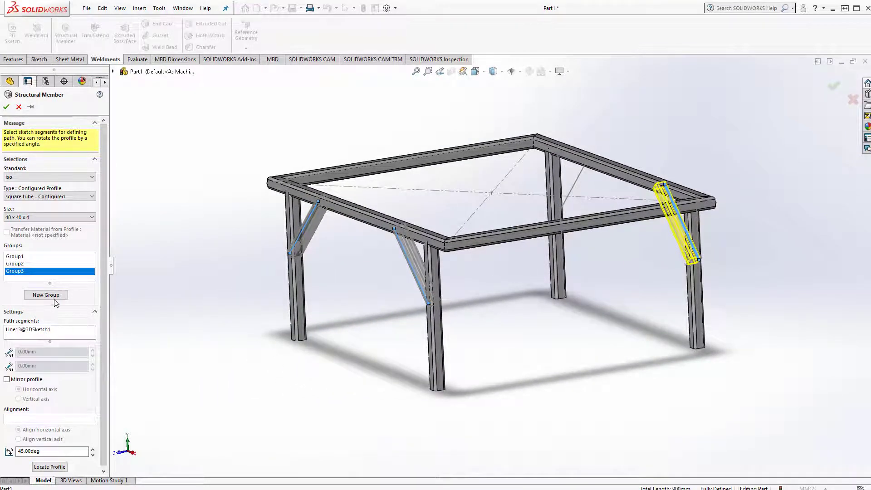
Step: Add Group4 on Line14 with the tube profile rotated 45° and anchored at its corner point
click(54, 297)
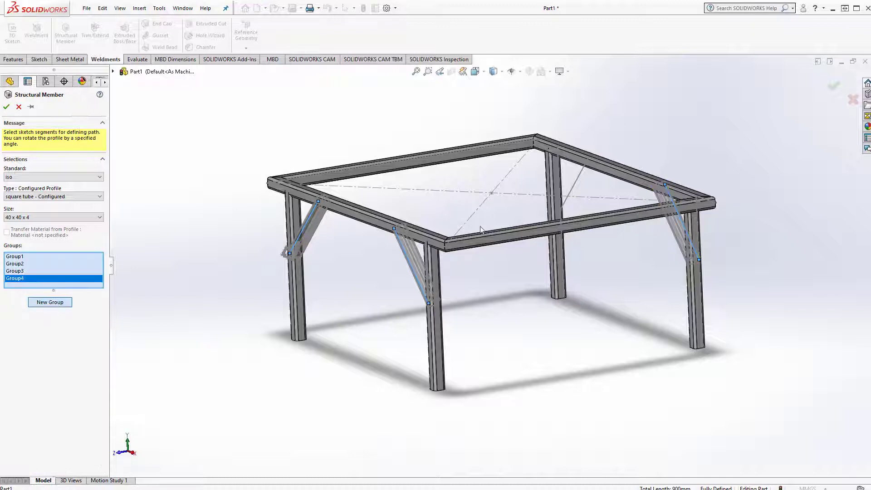
click(578, 183)
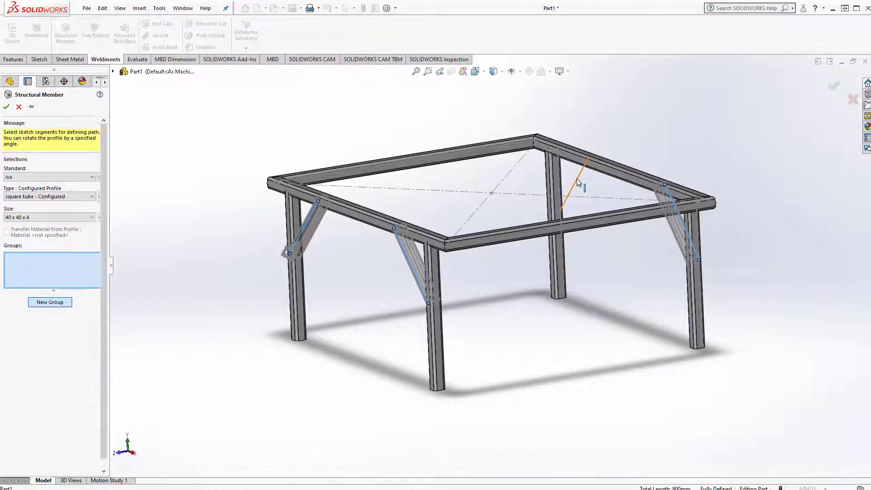
scroll(76, 367, down, 1)
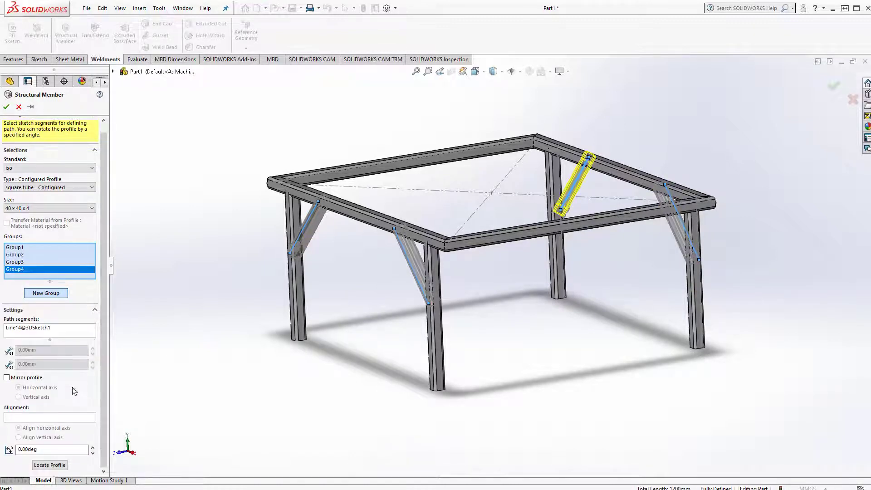
click(51, 448)
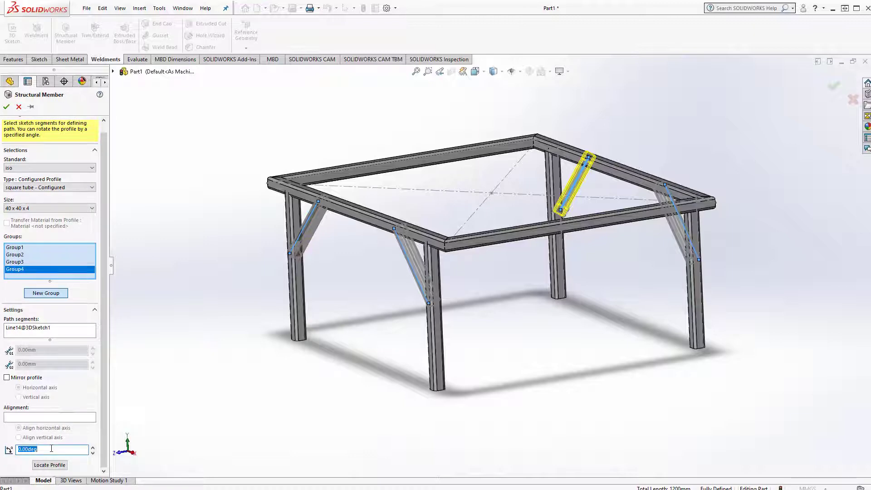
text(45)
key(Return)
click(50, 464)
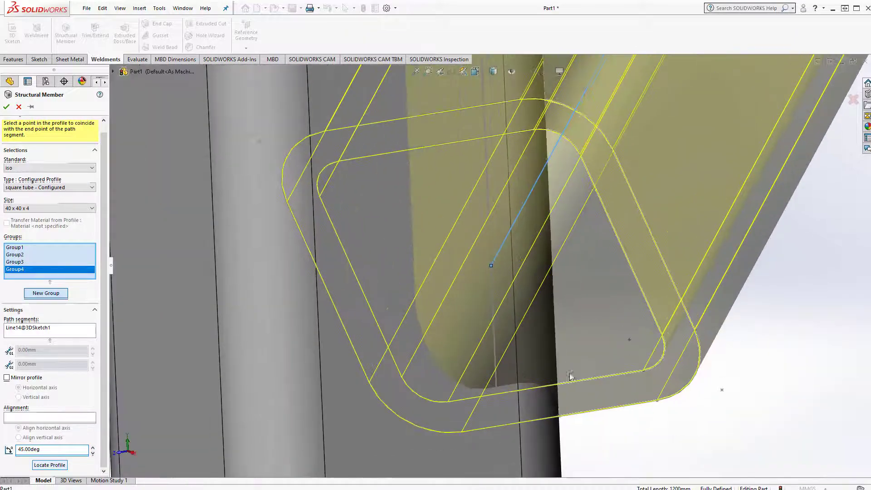
click(660, 298)
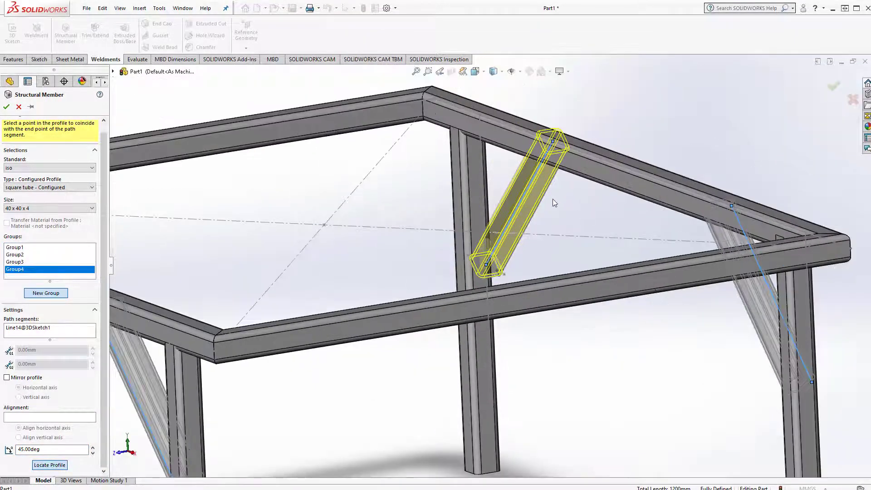
middle_drag(552, 198, 511, 263)
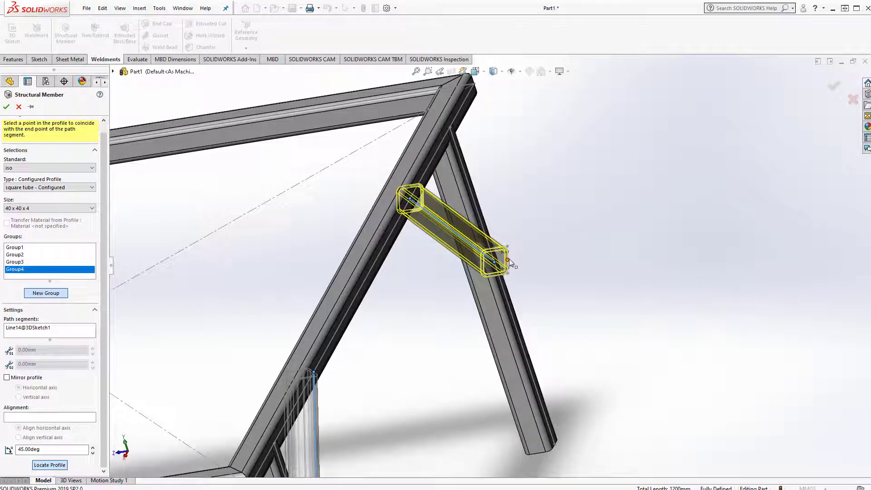
click(509, 259)
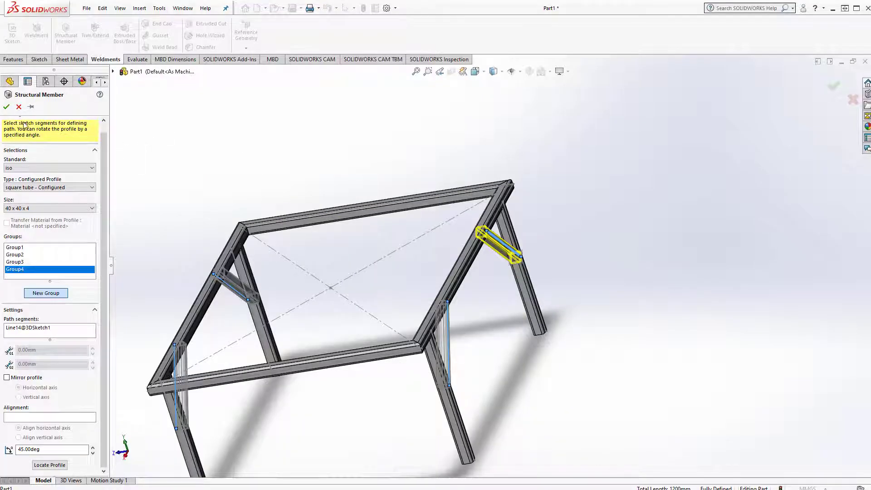
Step: Create the four 45° square-tube braces as new bodies and view the frame in Trimetric
click(9, 107)
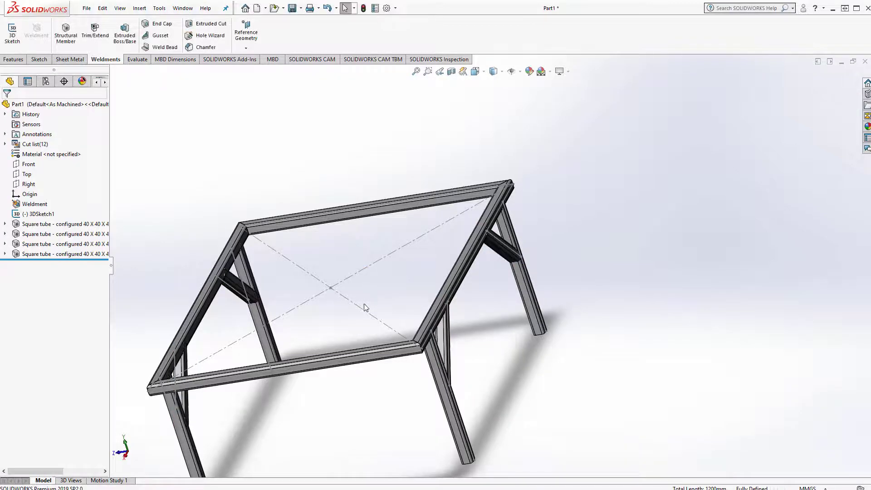
middle_drag(394, 295, 478, 132)
click(486, 74)
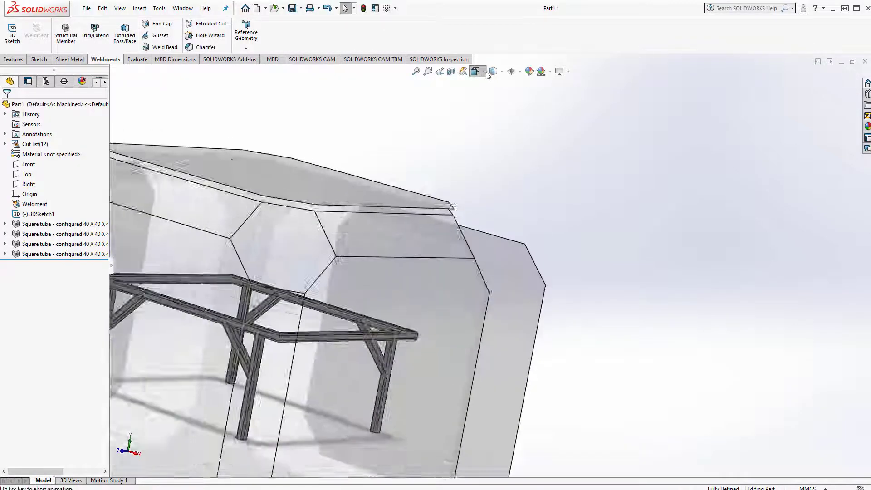
click(485, 76)
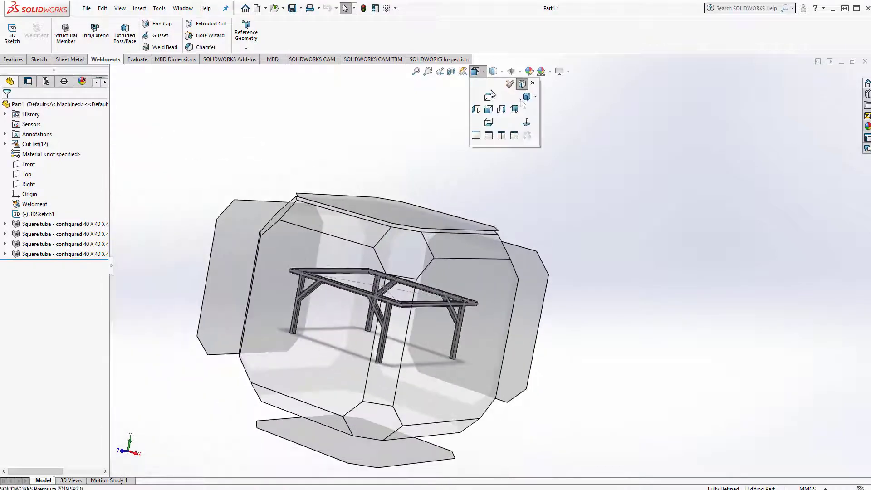
click(526, 97)
middle_drag(549, 223, 548, 195)
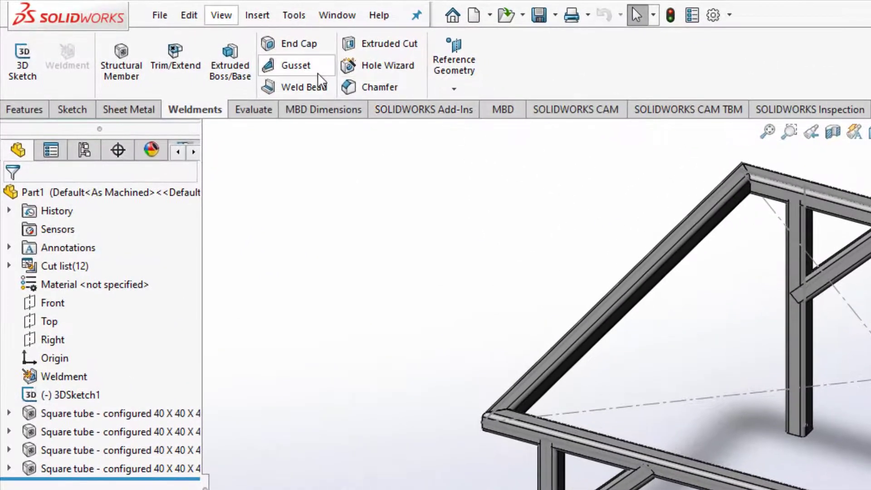
Step: Add the first 100 × 100 mm, 5 mm corner gusset with the gusset settings pinned open
click(318, 70)
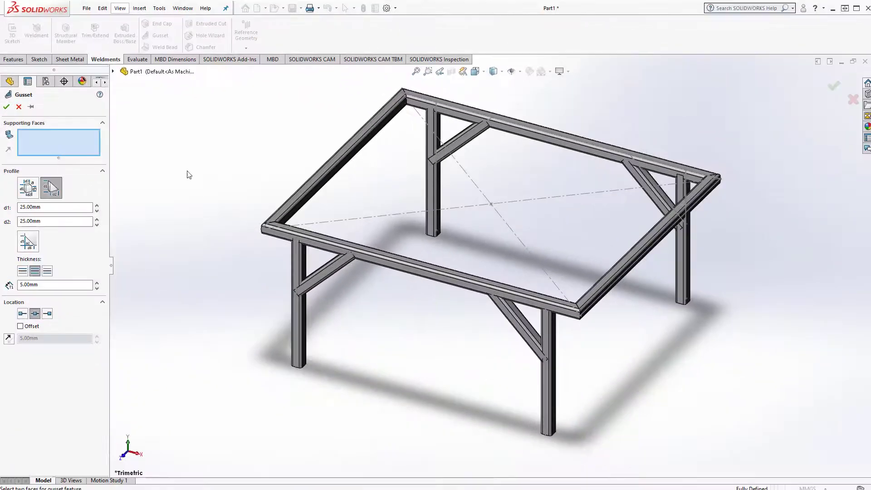
click(425, 109)
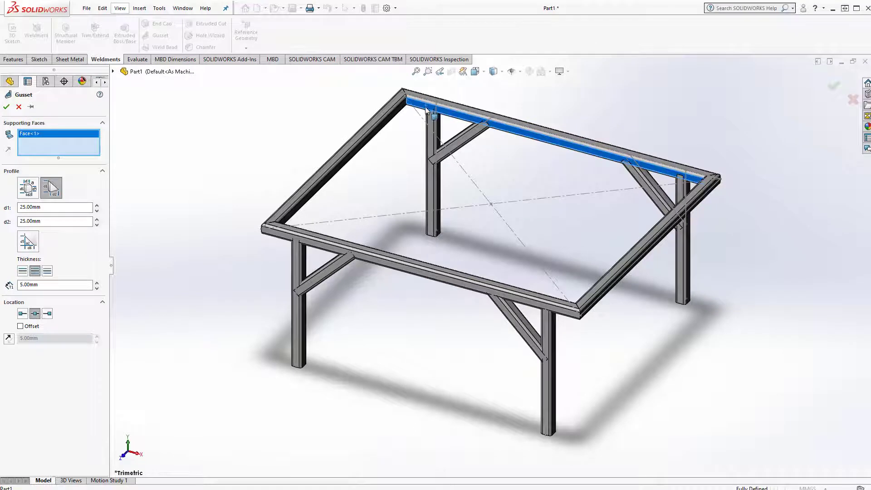
click(393, 119)
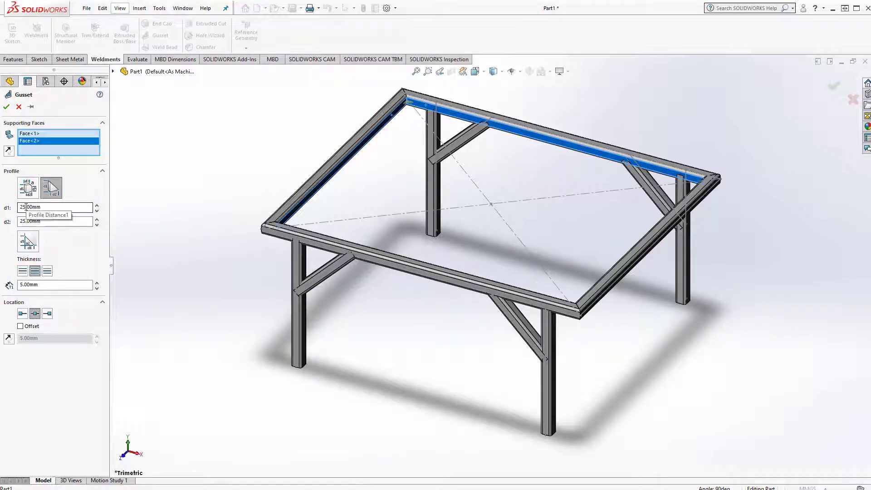
drag(26, 207, 19, 207)
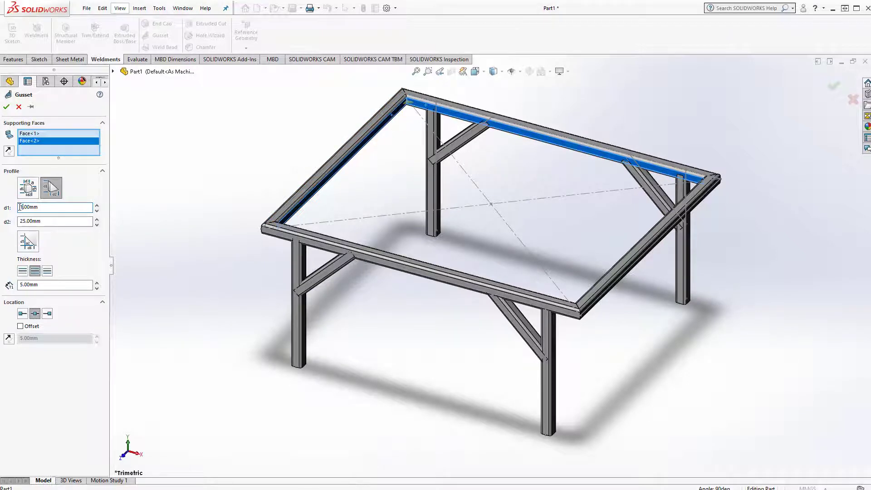
text(00.)
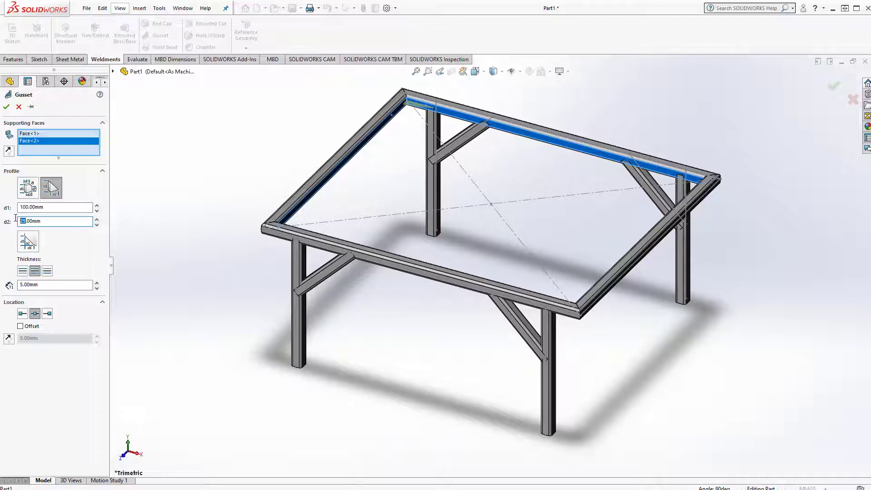
text(00)
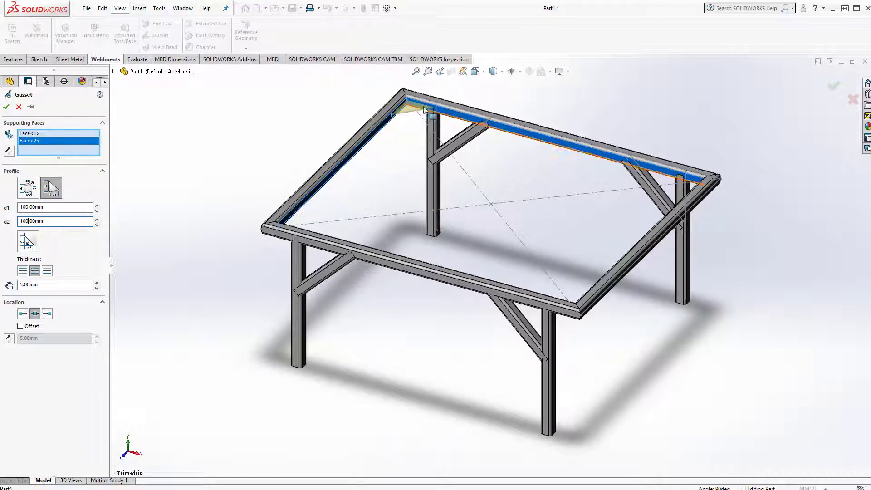
middle_drag(413, 111, 188, 127)
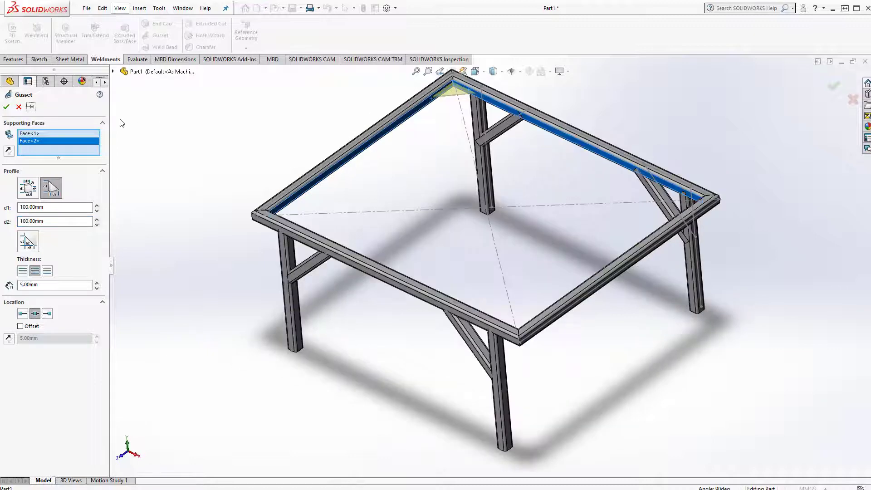
click(35, 107)
click(6, 110)
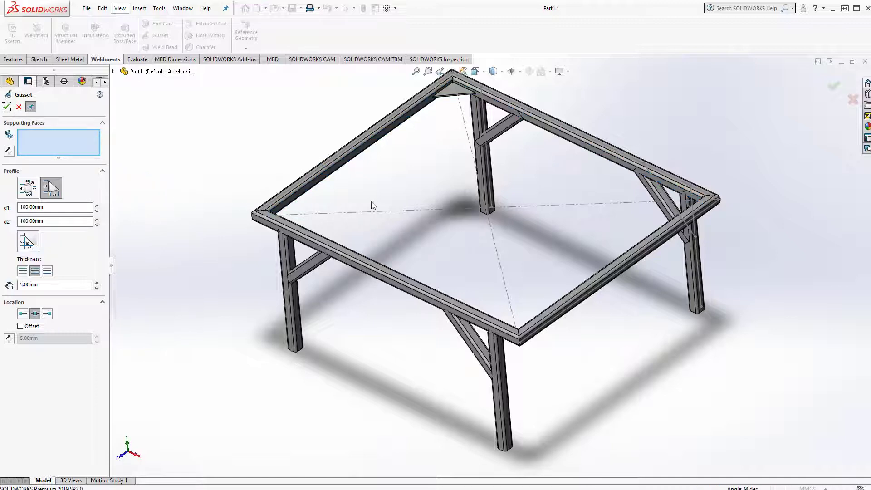
Step: Add two more 100 × 100 mm corner gussets at the top-left and next frame corners
mouse_move(354, 204)
middle_down()
mouse_move(332, 201)
mouse_move(343, 186)
middle_up()
click(334, 198)
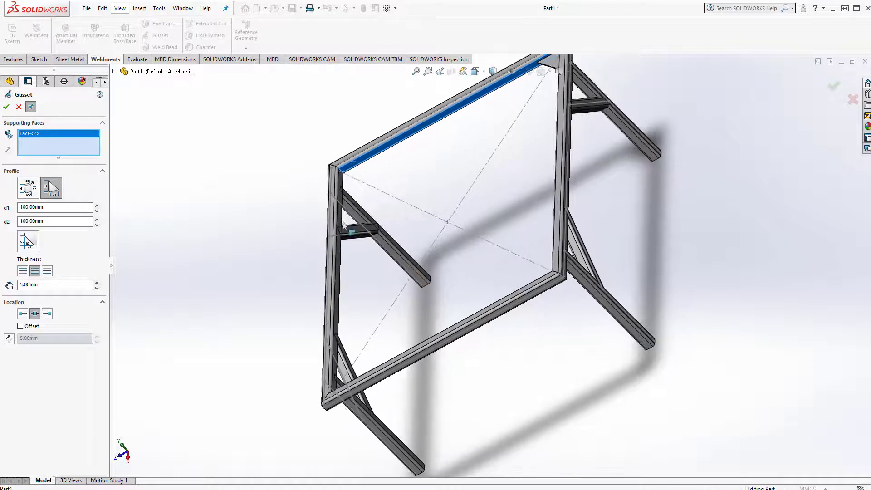
click(341, 187)
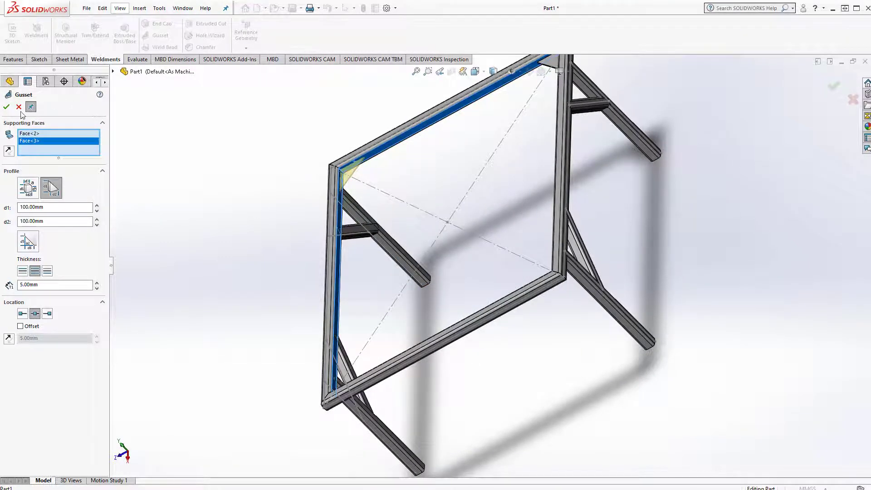
click(6, 107)
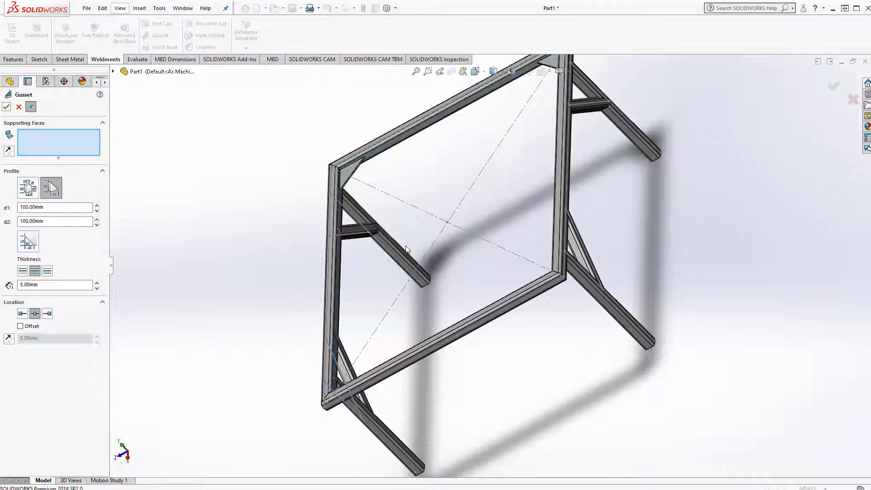
middle_drag(473, 237, 619, 244)
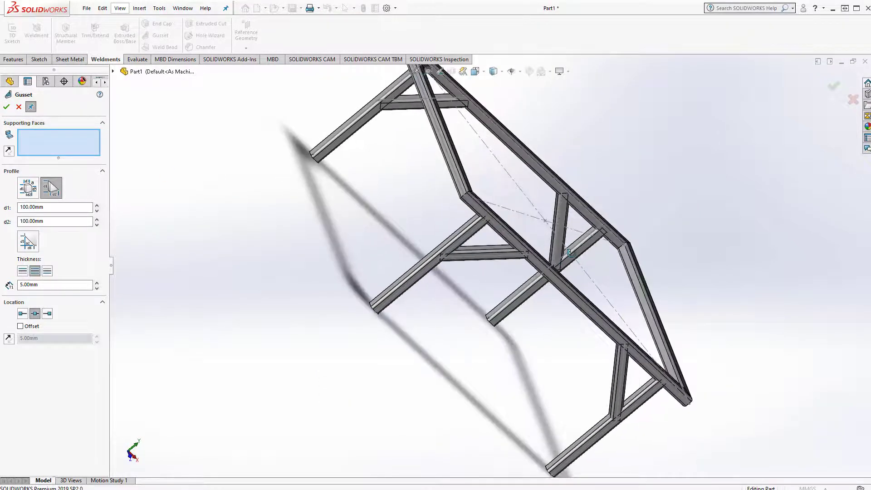
click(616, 242)
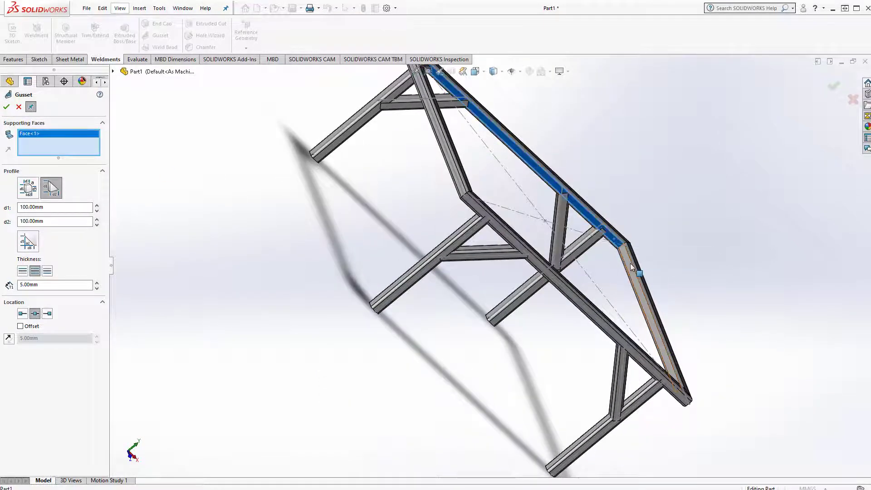
click(630, 267)
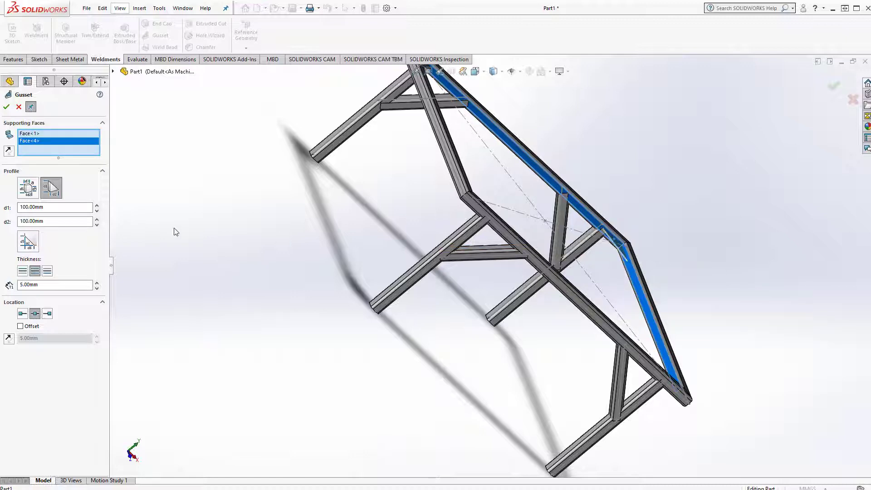
click(7, 107)
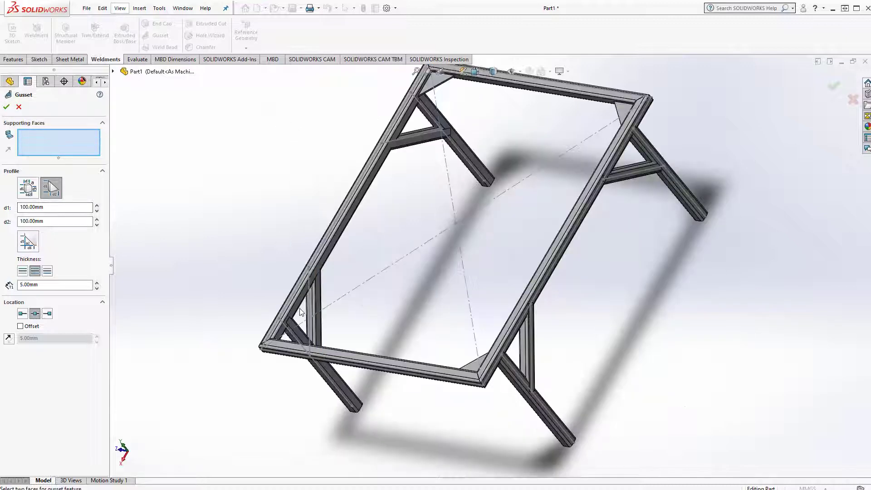
Step: Pick the two adjoining member faces for the last corner gusset
click(317, 330)
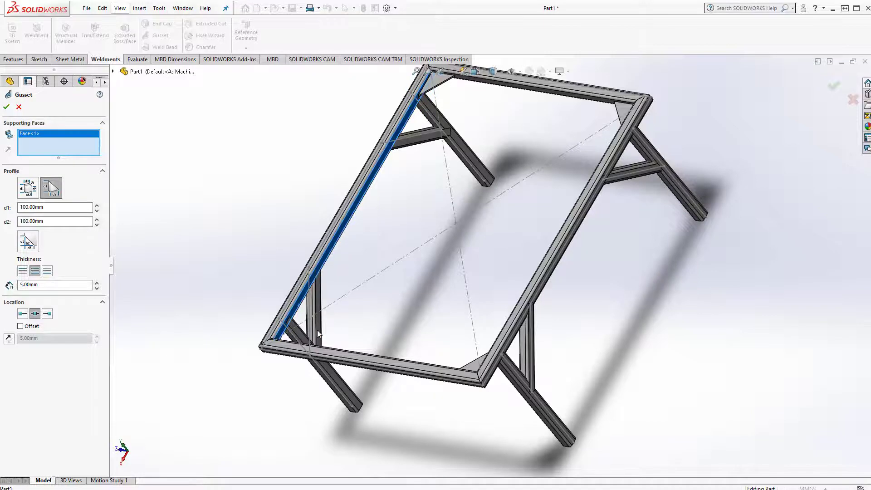
middle_drag(316, 330, 324, 335)
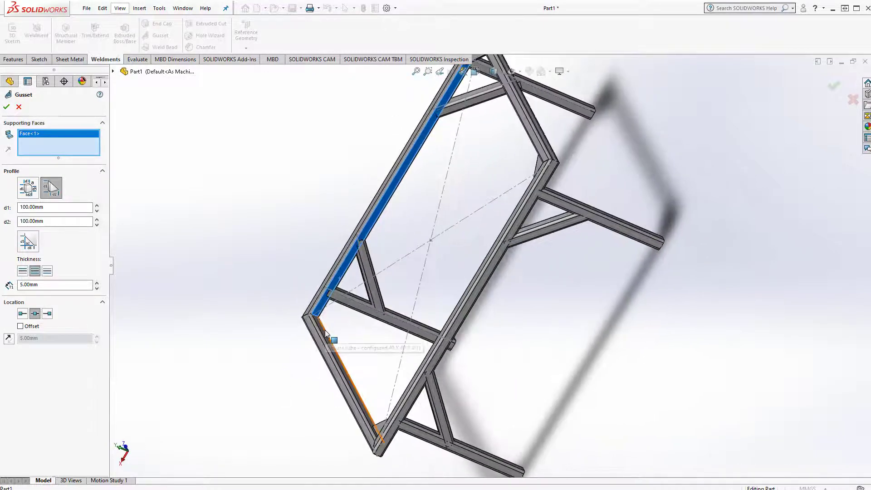
click(327, 342)
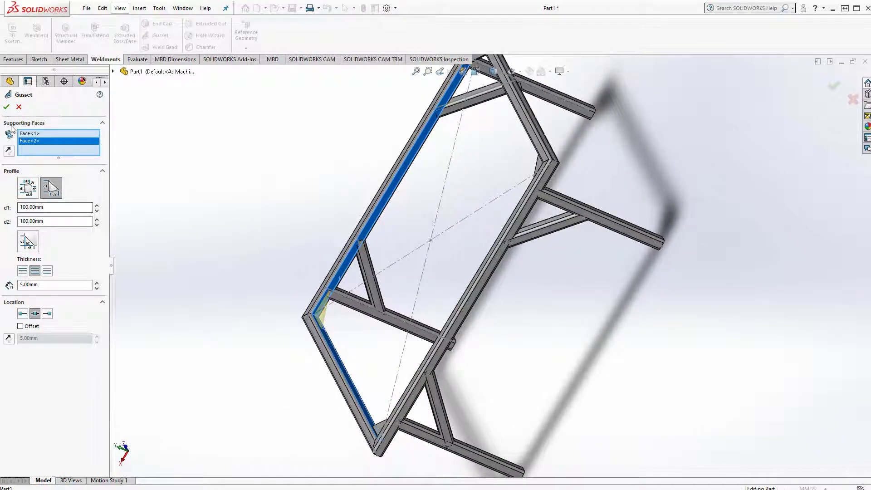
Step: Create the fourth corner gusset, restore the Trimetric view, and start a Weld Bead
click(7, 107)
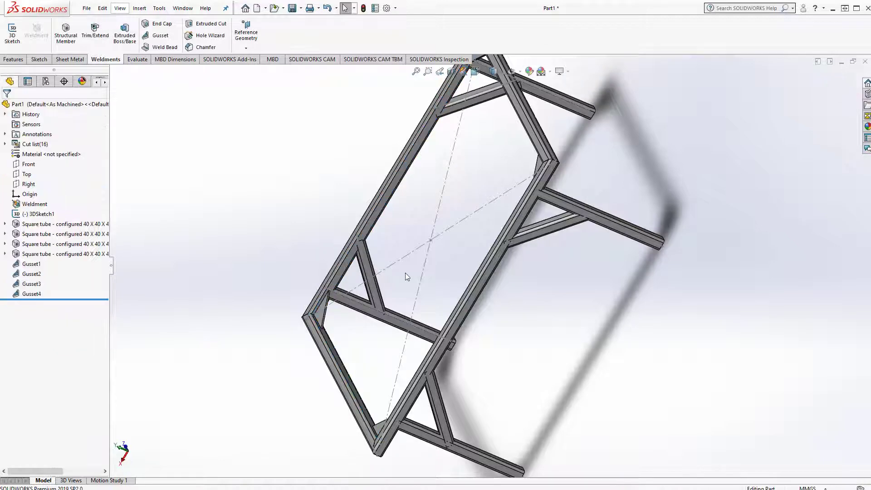
middle_drag(405, 273, 481, 111)
click(481, 72)
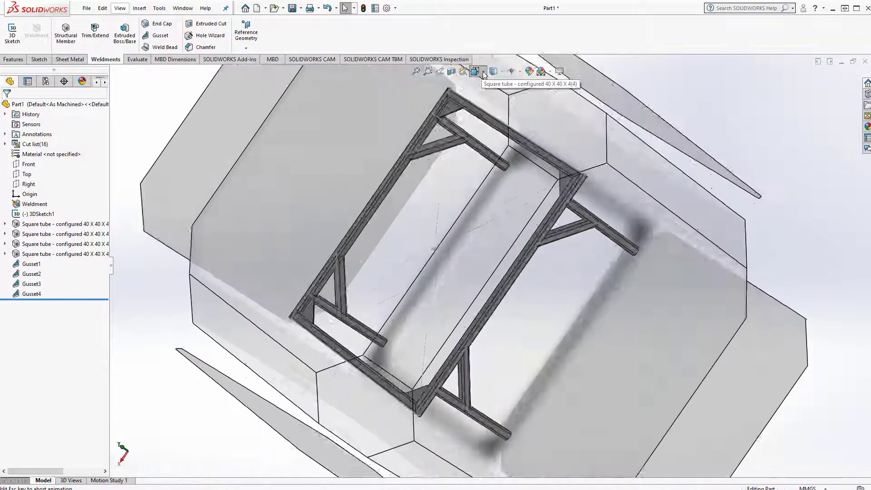
click(526, 97)
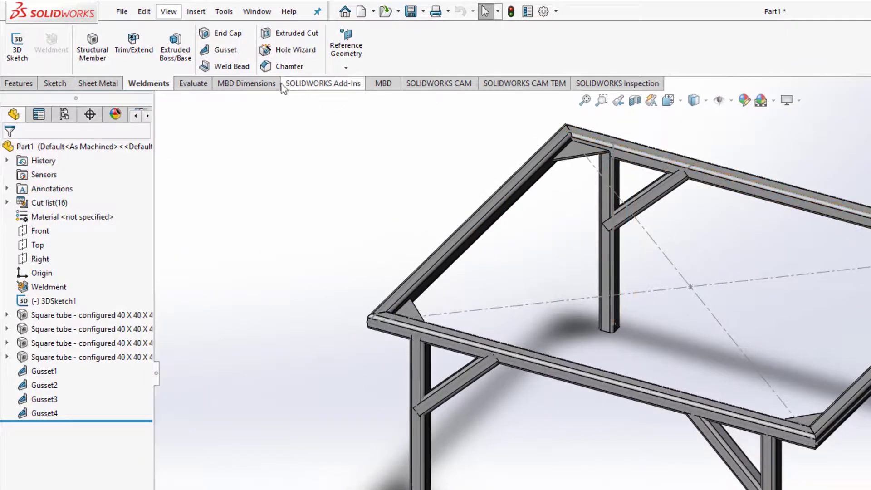
click(233, 68)
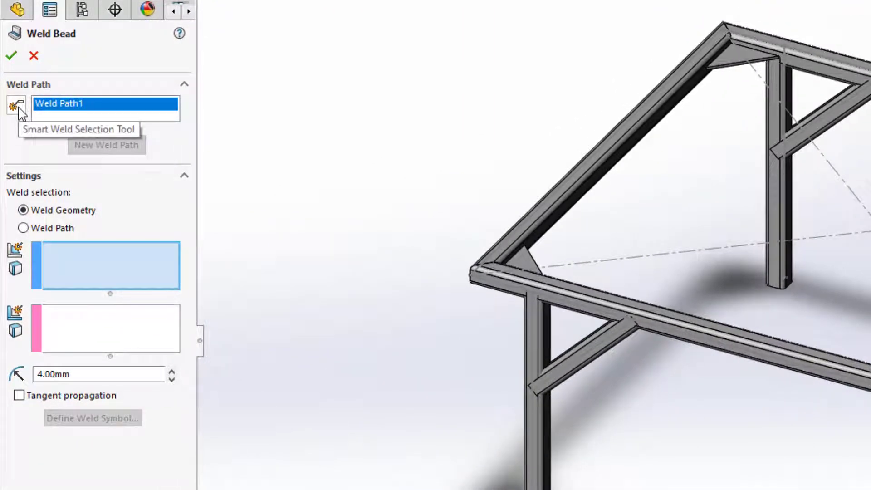
Step: Sketch two weld lines along the top-left gusset's edges with the Smart Weld Selection Tool
click(18, 108)
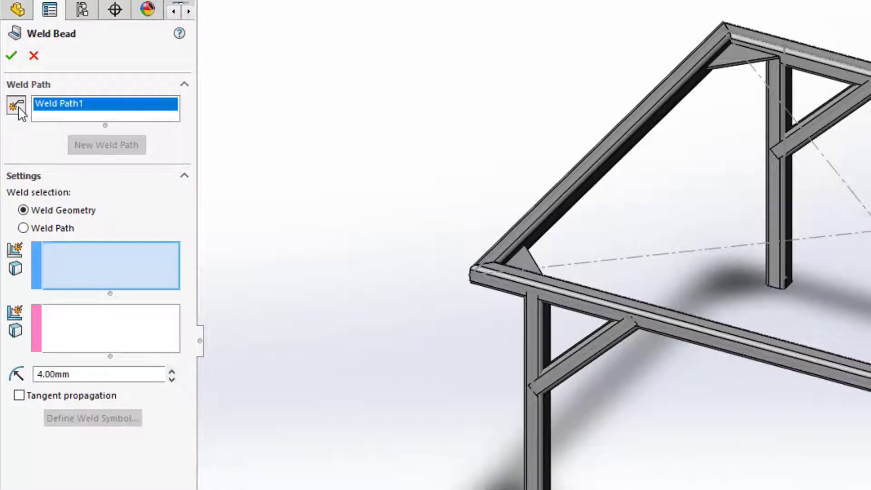
scroll(454, 97, down, 1)
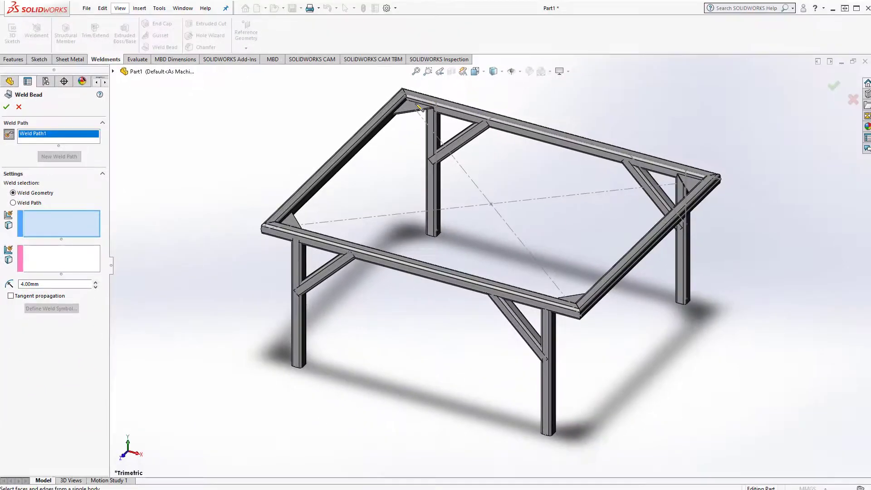
scroll(419, 107, down, 1)
scroll(424, 122, down, 1)
scroll(442, 150, down, 2)
scroll(448, 162, down, 2)
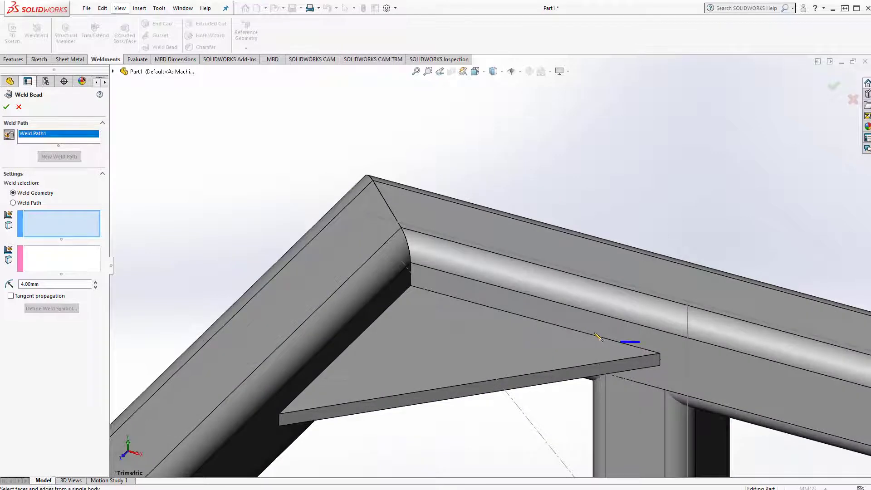
drag(596, 334, 562, 328)
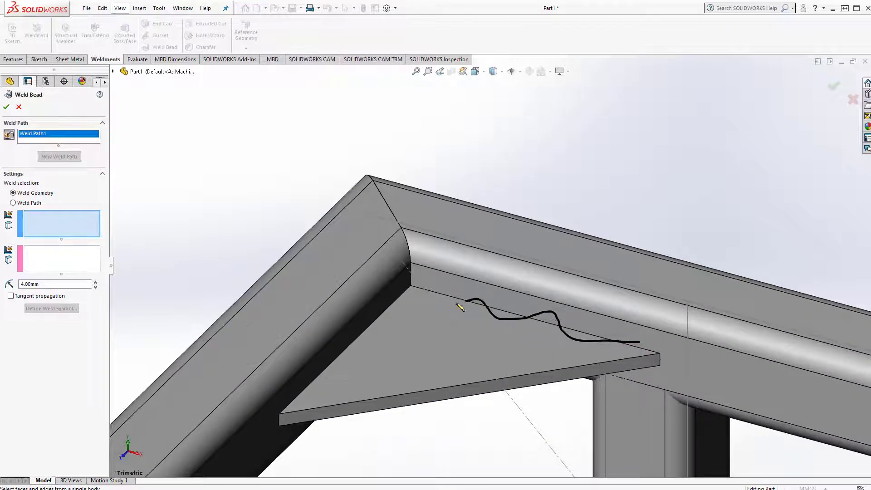
drag(444, 297, 441, 296)
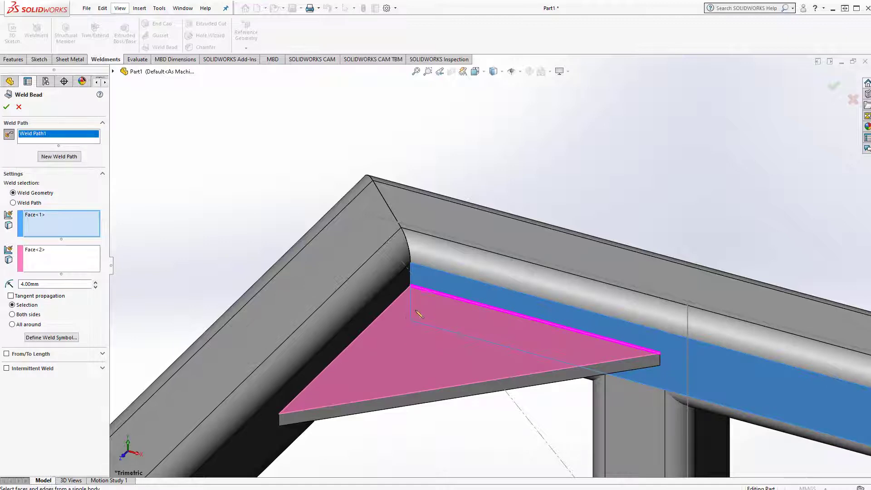
drag(410, 302, 354, 336)
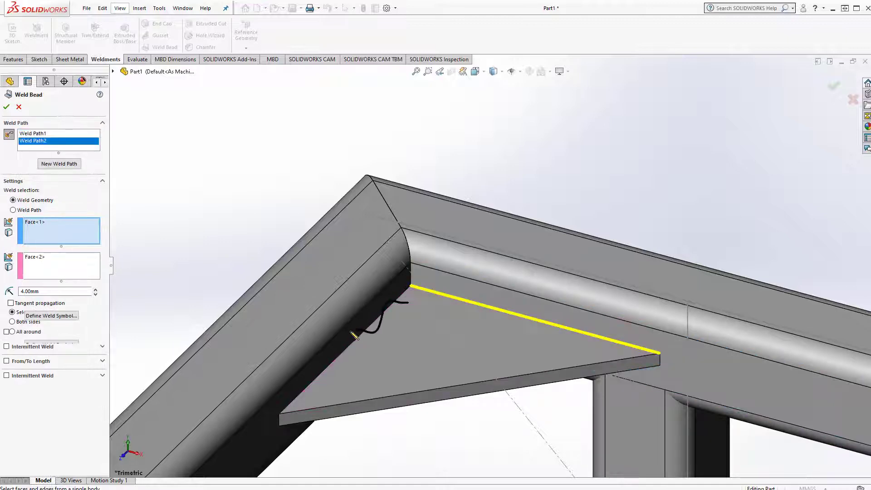
drag(314, 388, 315, 388)
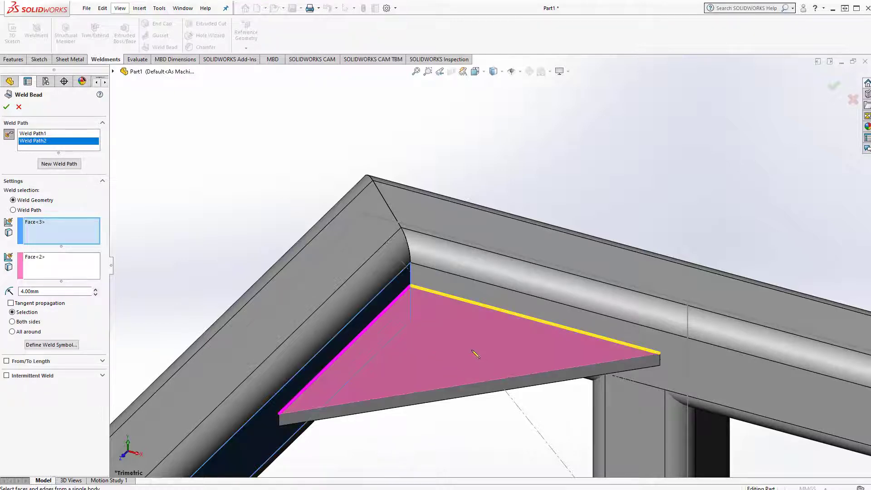
Step: Weld the tube's side face to the gusset face with a 5 mm bead and apply the weld beads
key(f)
middle_drag(475, 355, 434, 37)
mouse_move(393, 220)
middle_down()
mouse_move(390, 196)
mouse_move(396, 237)
middle_up()
scroll(393, 258, down, 5)
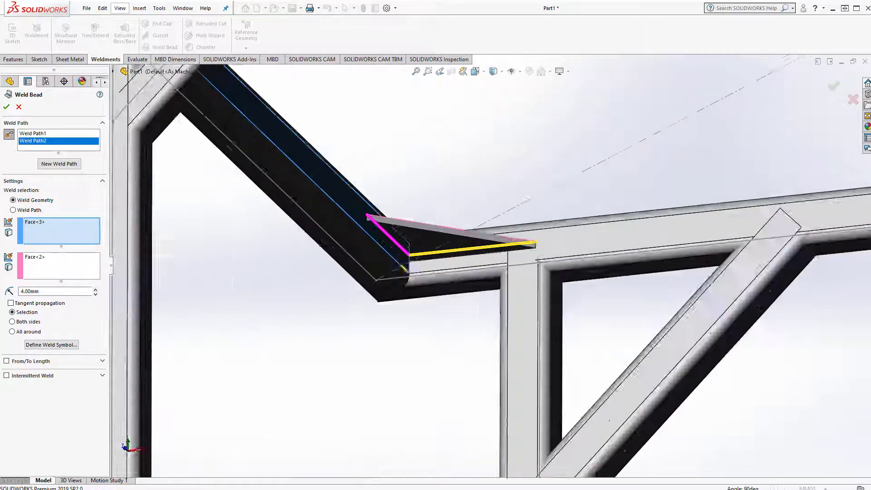
scroll(392, 257, down, 5)
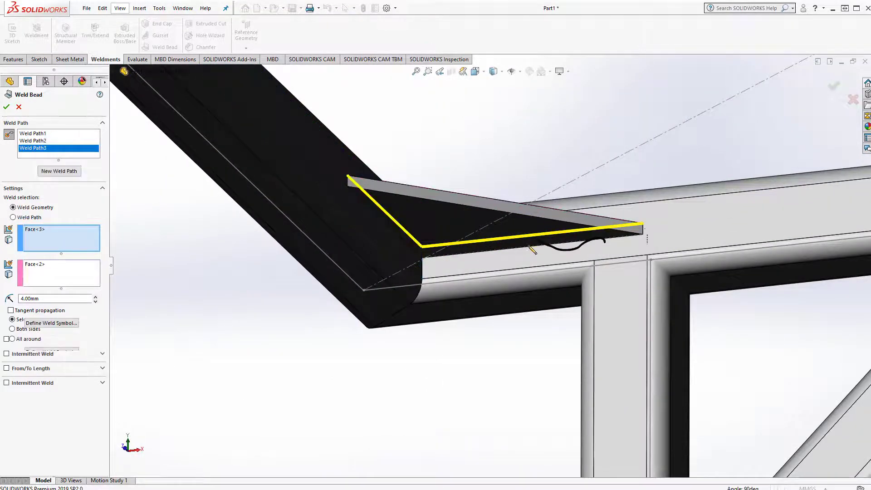
click(417, 247)
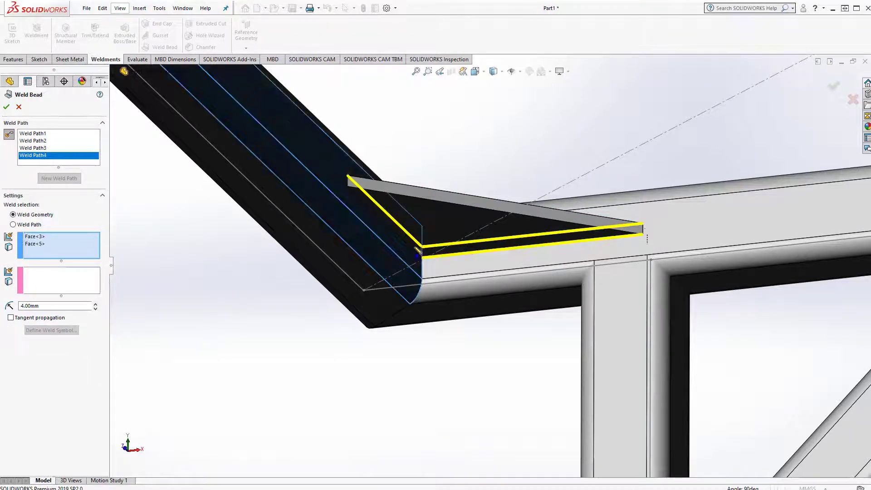
click(364, 201)
text(5)
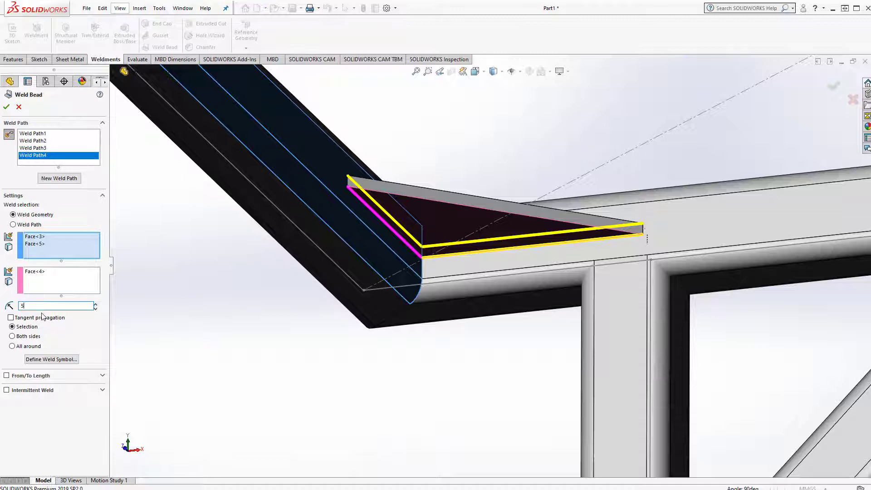
key(Return)
click(6, 107)
click(567, 216)
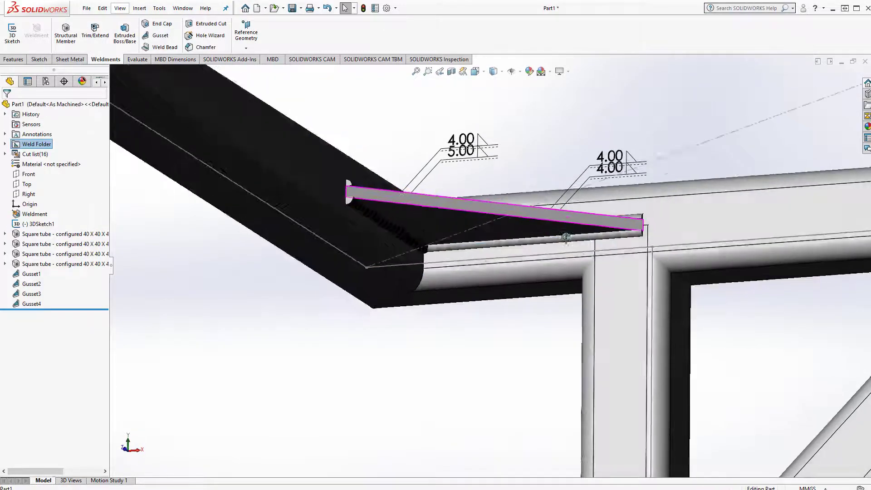
key(ctrl+8)
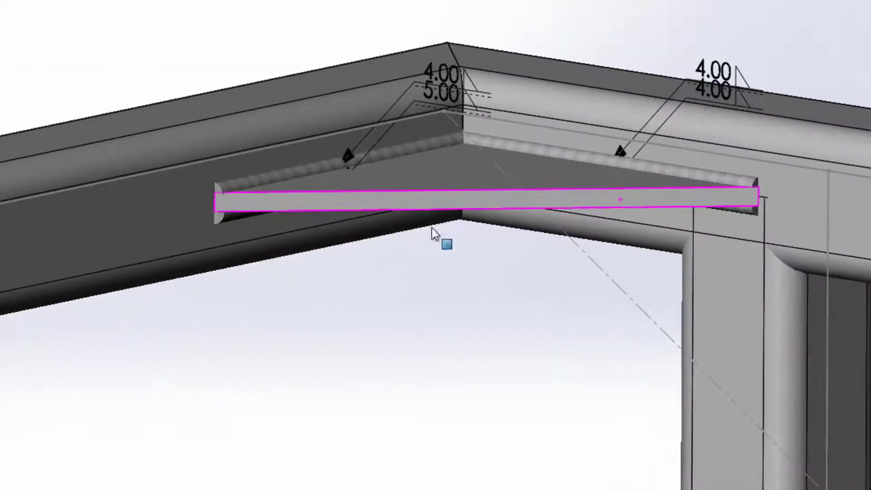
click(230, 189)
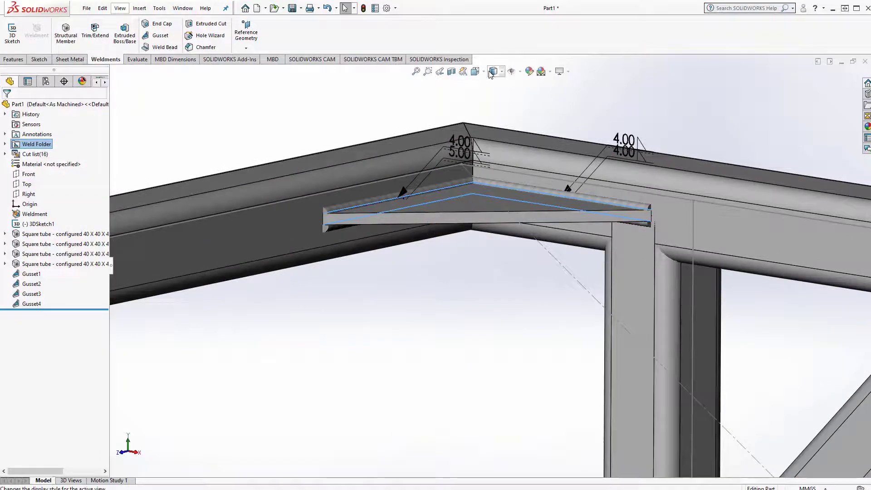
click(475, 72)
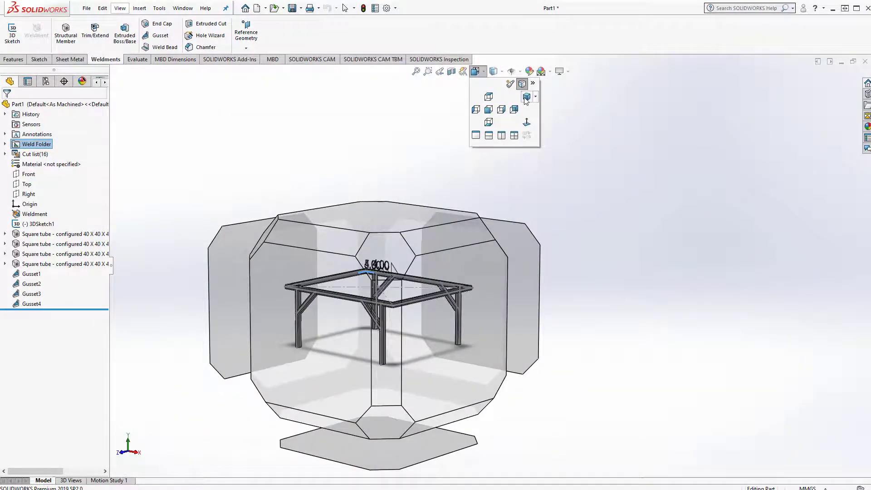
click(526, 97)
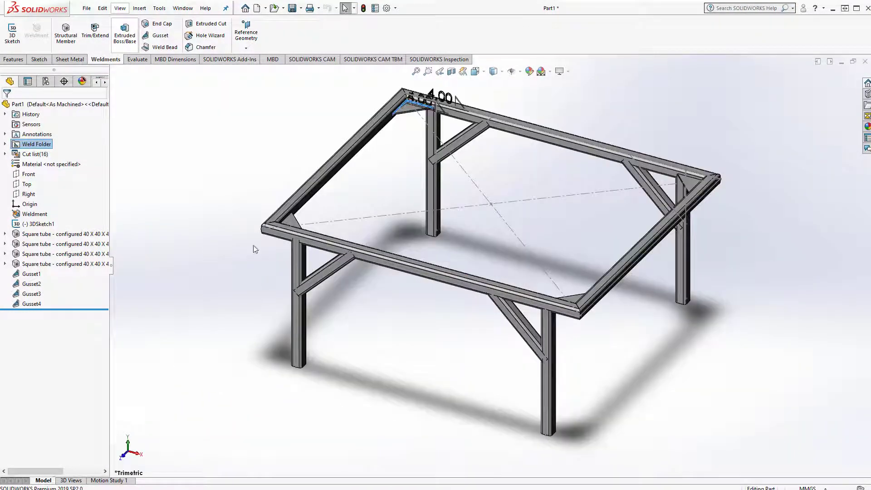
scroll(281, 229, up, 2)
scroll(379, 261, down, 4)
scroll(380, 257, down, 3)
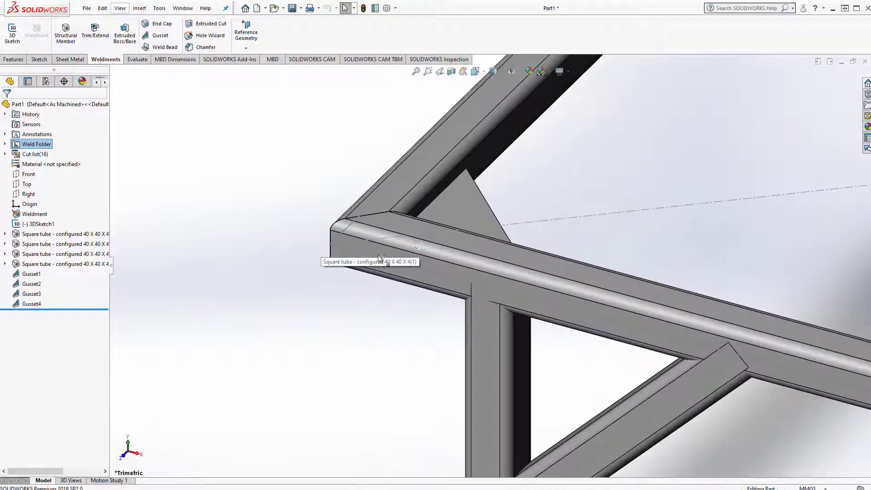
Step: Start a weld bead joining the second gusset face to its adjoining horizontal and vertical tubes
click(165, 48)
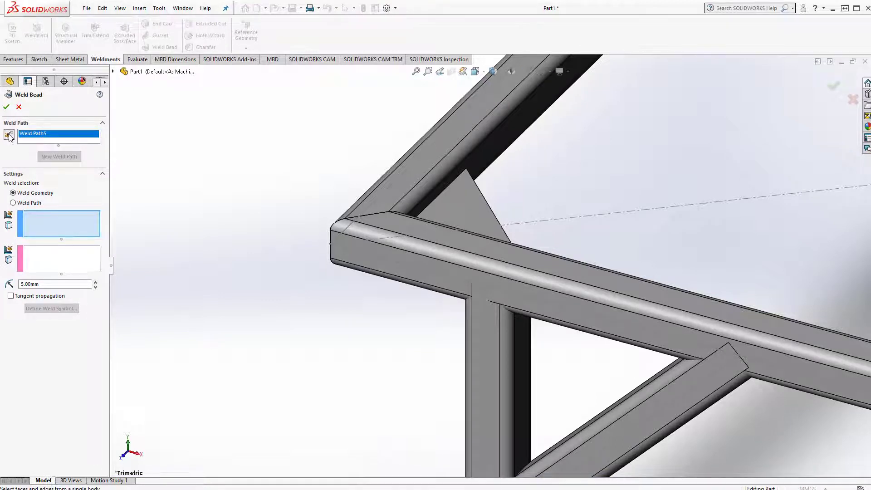
click(429, 214)
click(449, 193)
mouse_move(449, 193)
middle_down()
mouse_move(412, 252)
mouse_move(440, 252)
middle_up()
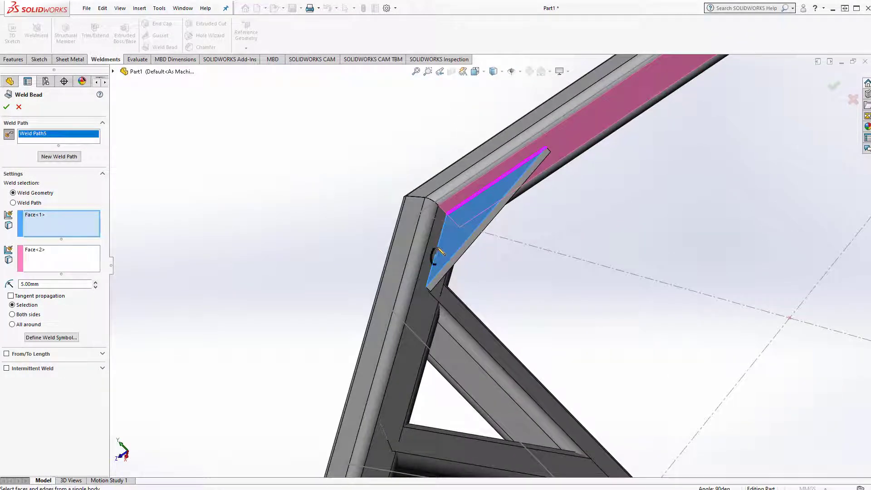
click(442, 229)
middle_drag(508, 239, 479, 266)
Step: Add a second weld path from the gusset's other face to the upper tube and apply the 5.00 mm beads
right_click(460, 278)
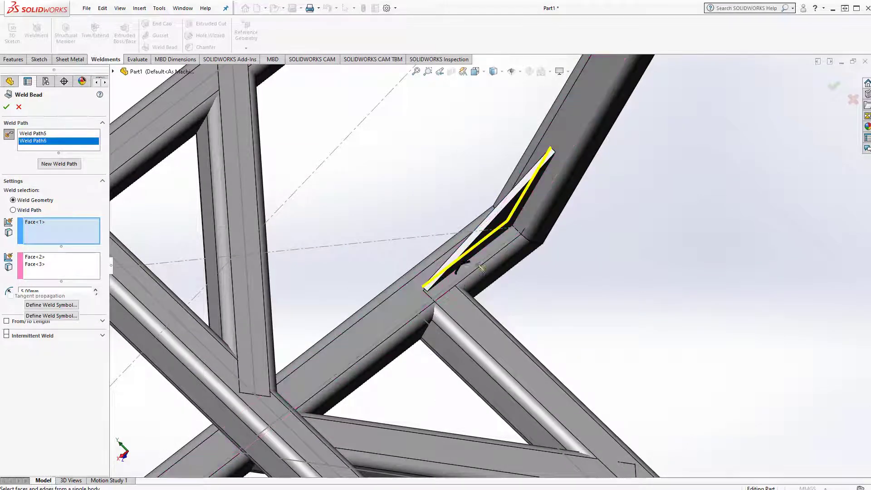
click(526, 226)
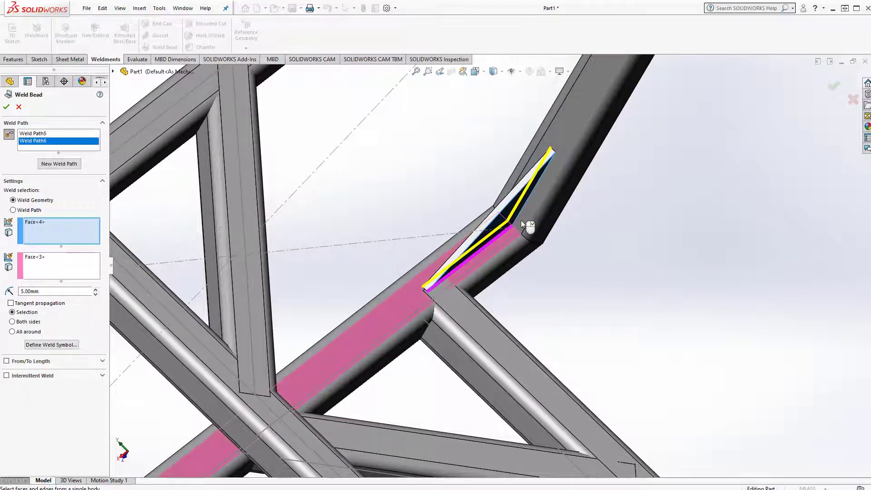
click(544, 180)
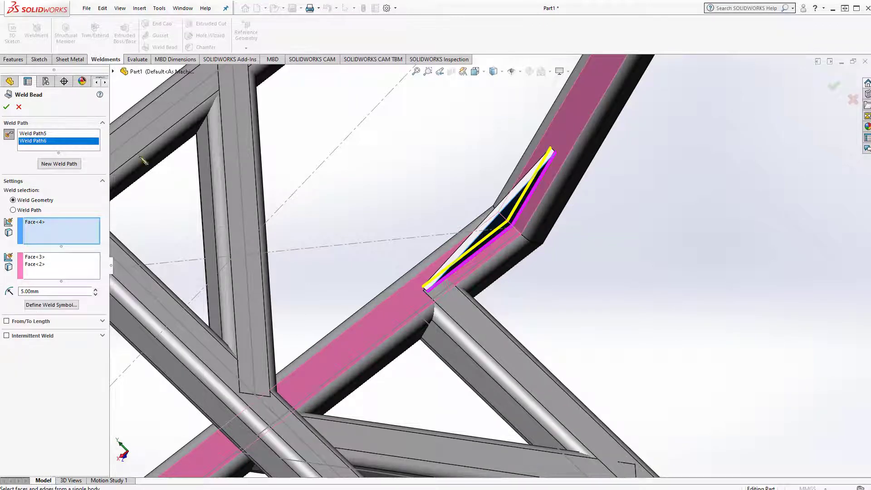
click(7, 107)
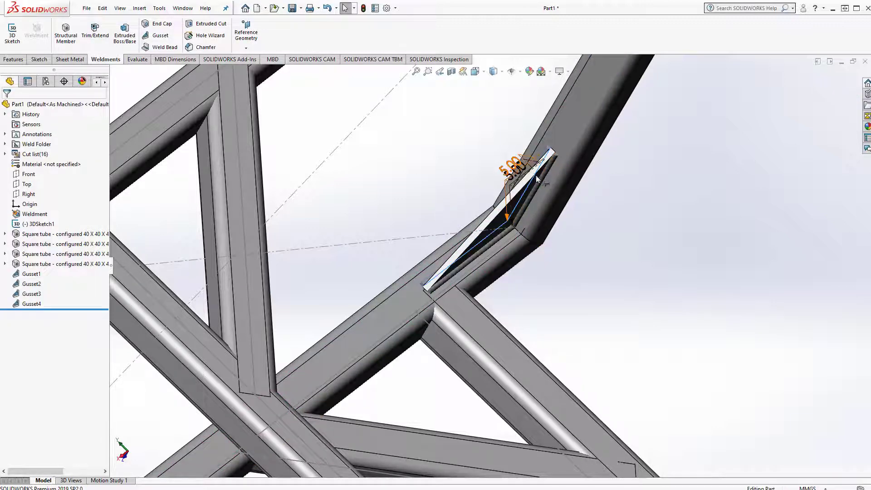
middle_drag(537, 179, 527, 199)
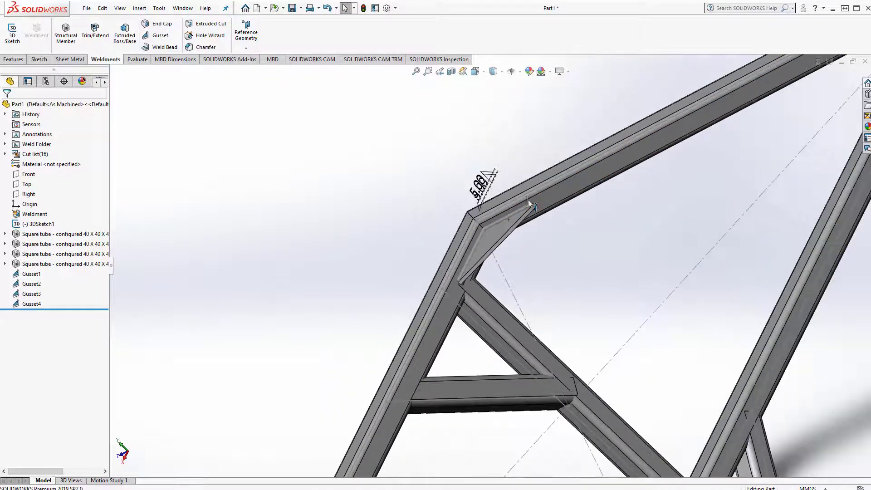
scroll(527, 199, down, 5)
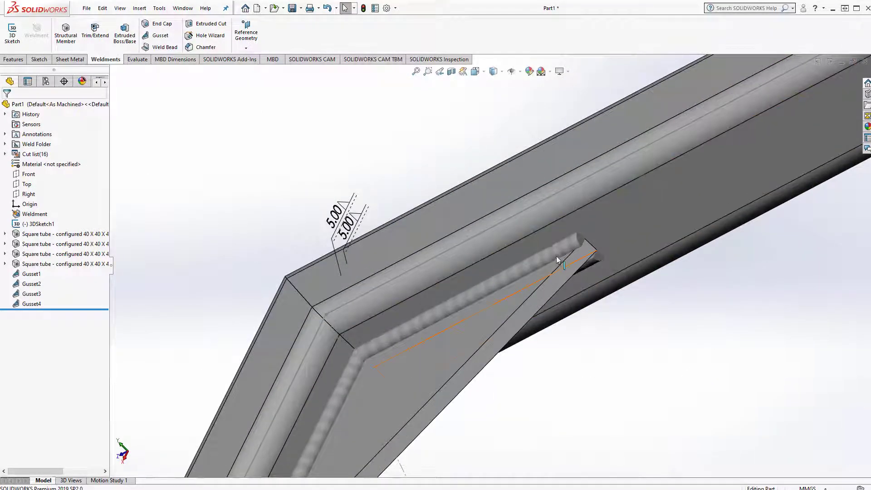
click(484, 76)
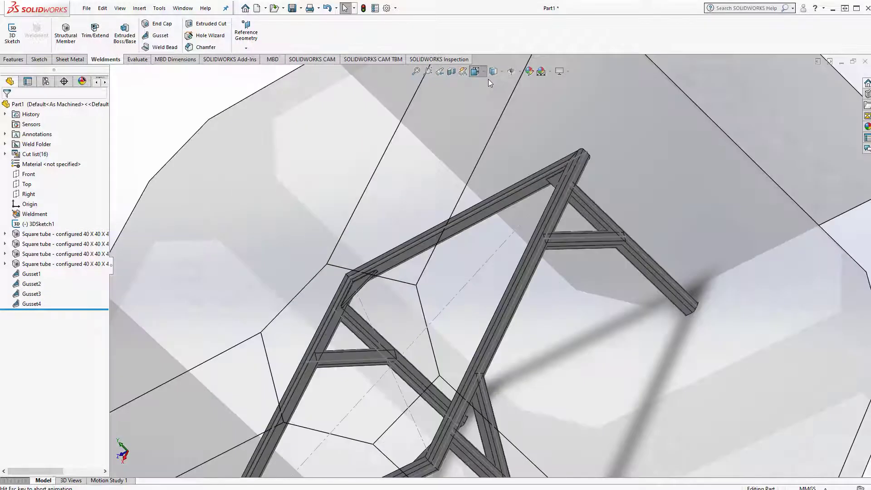
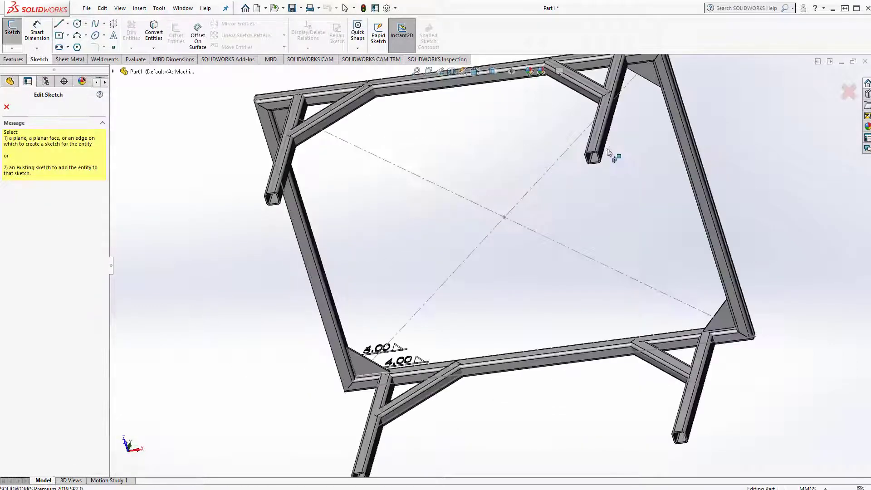
Step: Start Sketch19 on the square tube's end face, viewed normal to it
scroll(593, 159, down, 2)
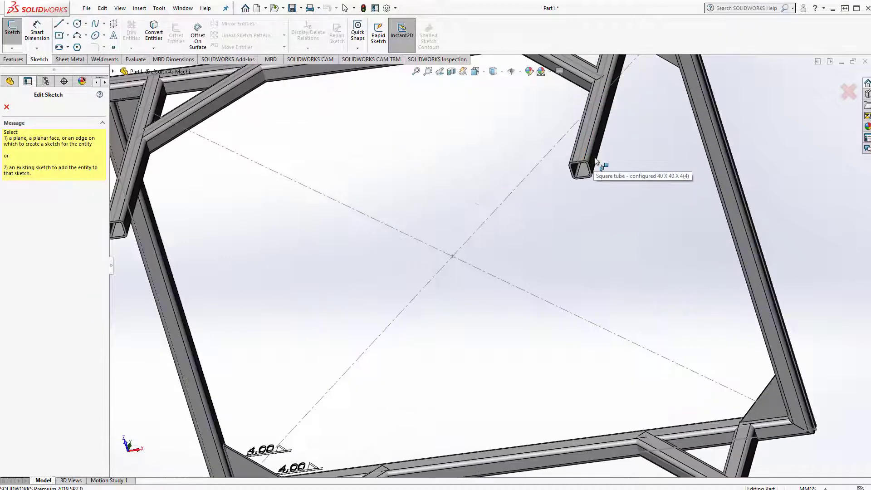
scroll(599, 168, down, 3)
scroll(598, 171, down, 2)
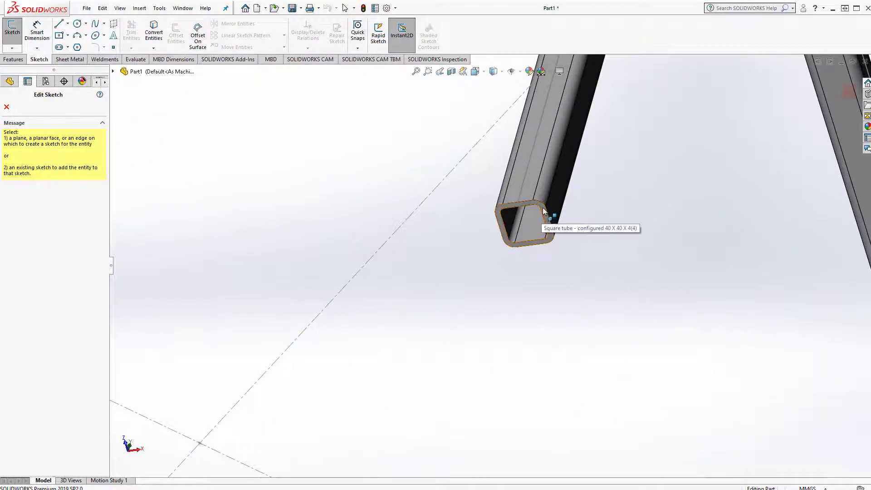
click(543, 210)
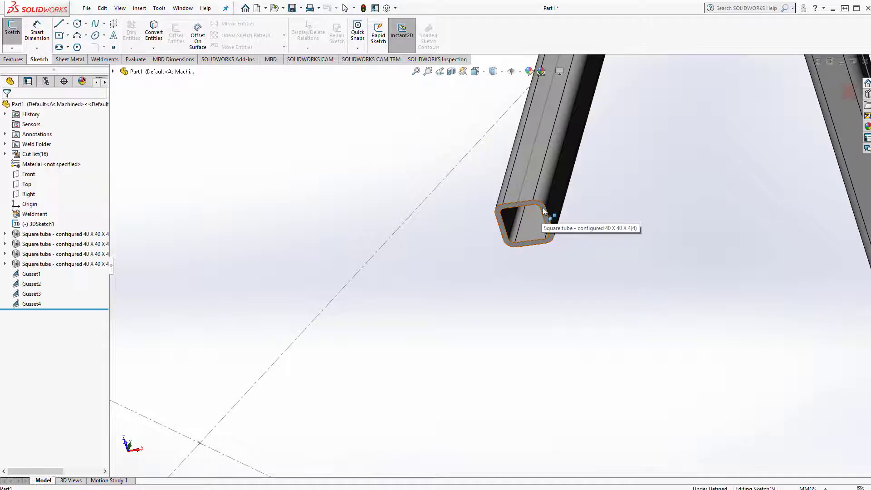
key(ctrl+8)
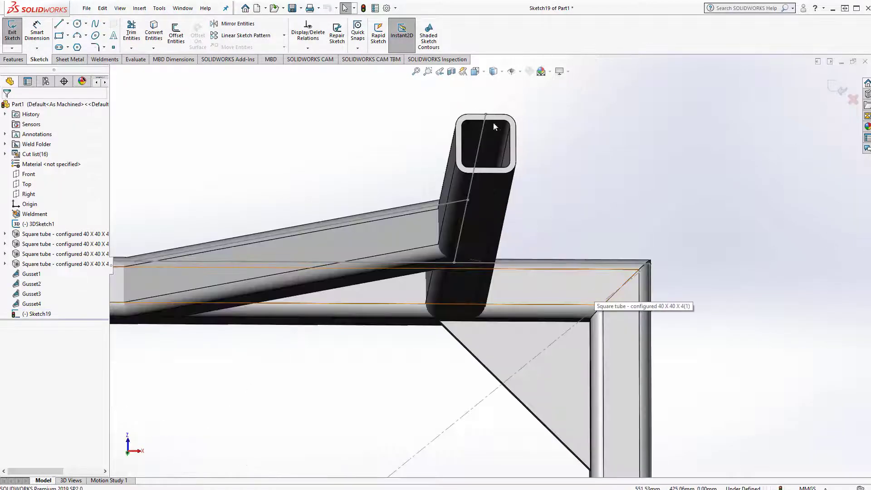
Step: Draw a corner rectangle enclosing the tube end
click(68, 36)
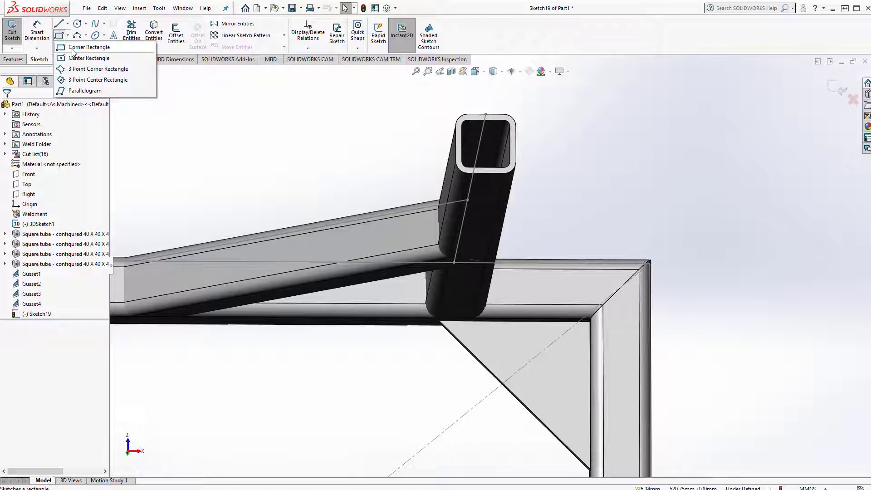
click(89, 47)
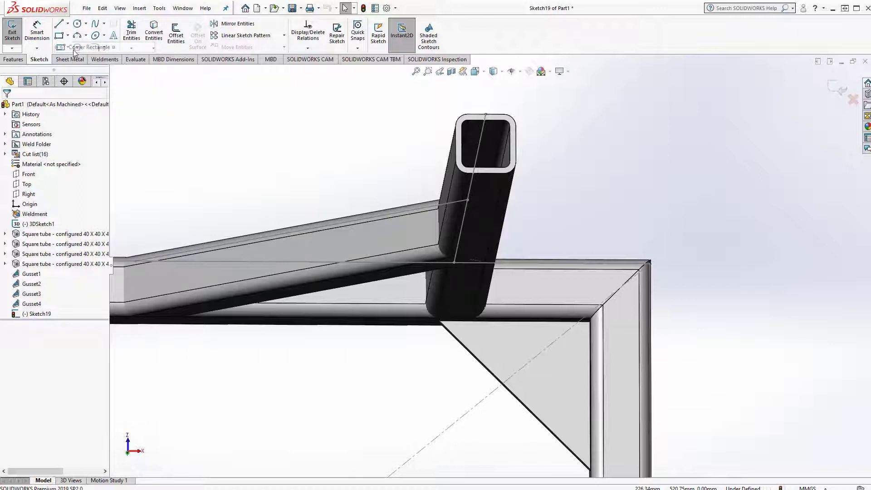
click(411, 102)
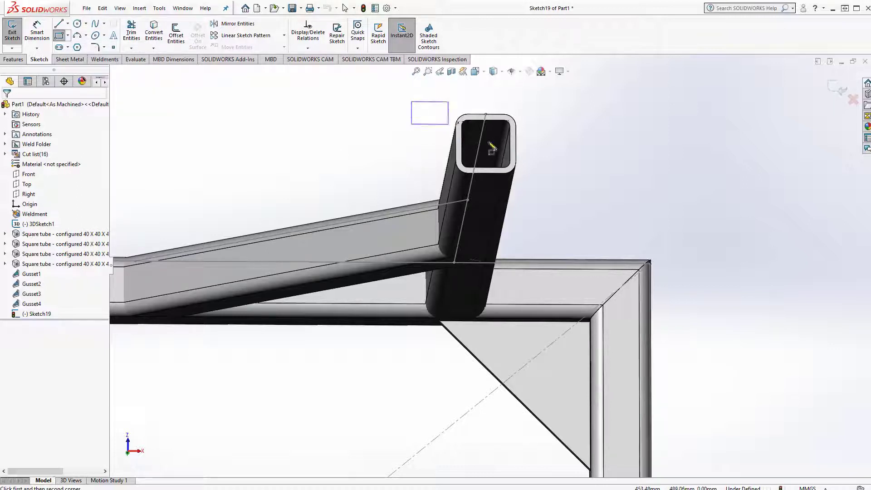
click(579, 193)
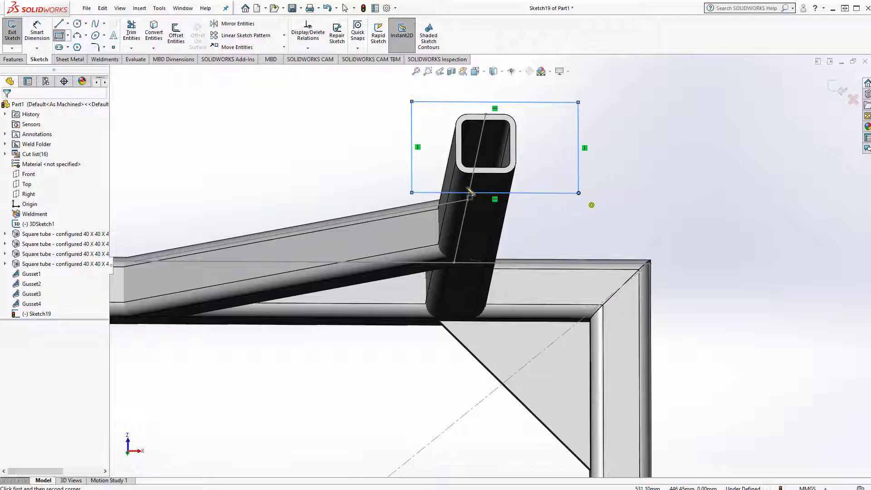
Step: Dimension the rectangle's right and left sides 15 mm from the tube
click(41, 32)
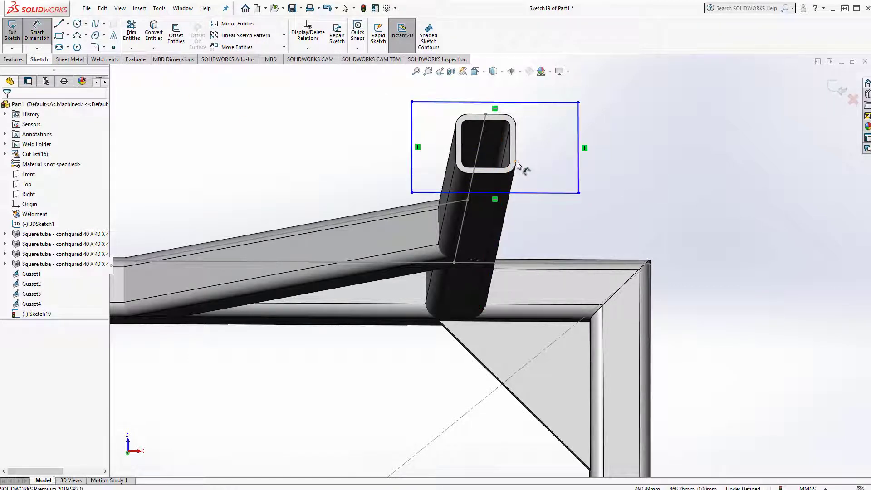
click(515, 163)
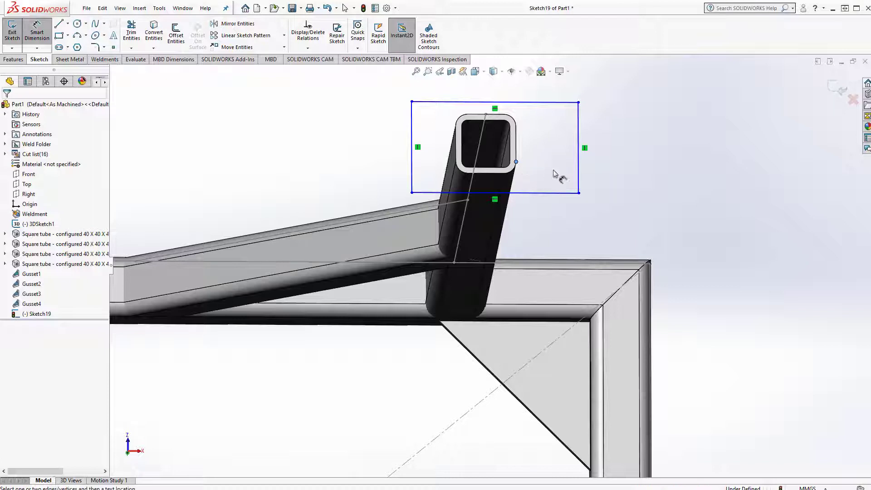
click(578, 193)
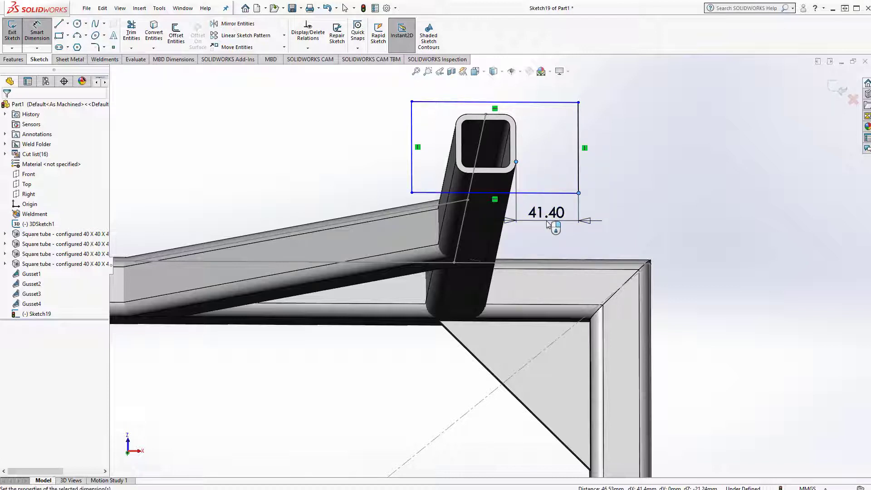
click(546, 220)
text(15)
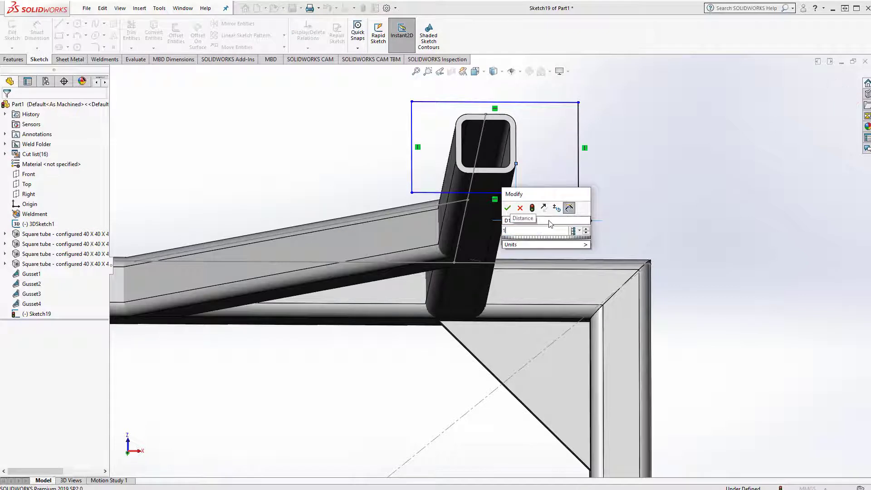
key(Return)
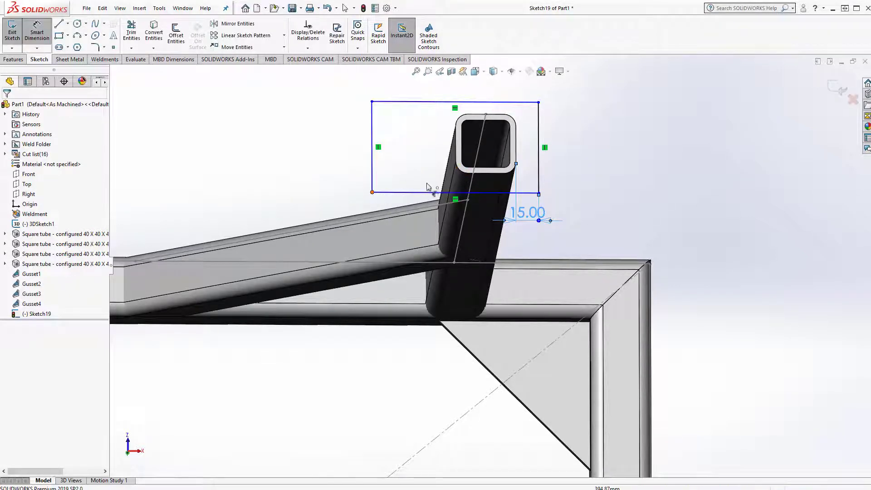
click(455, 162)
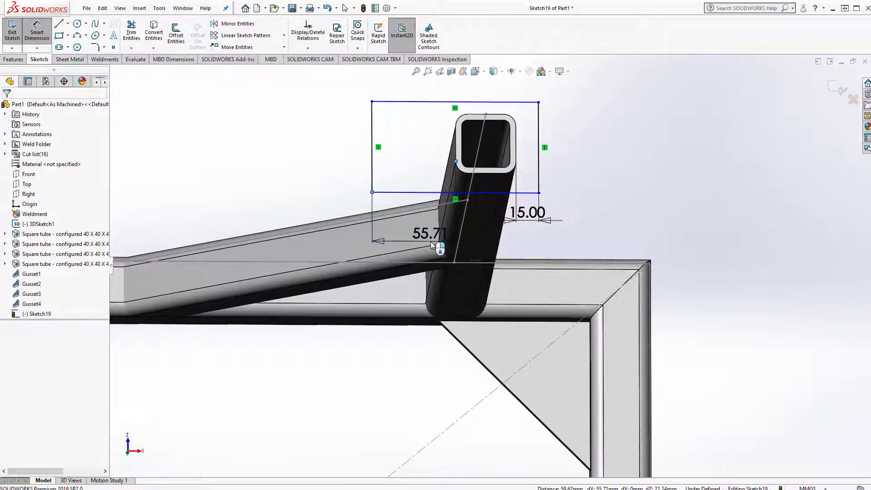
click(433, 245)
text(15)
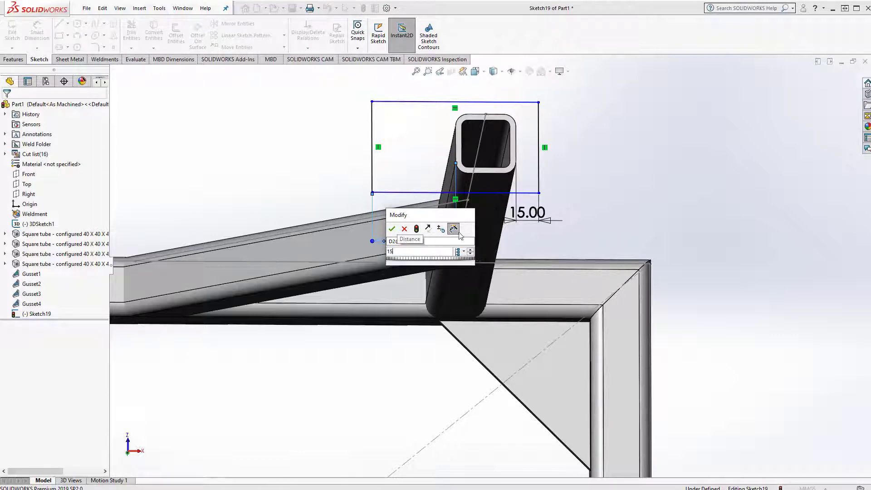
key(Escape)
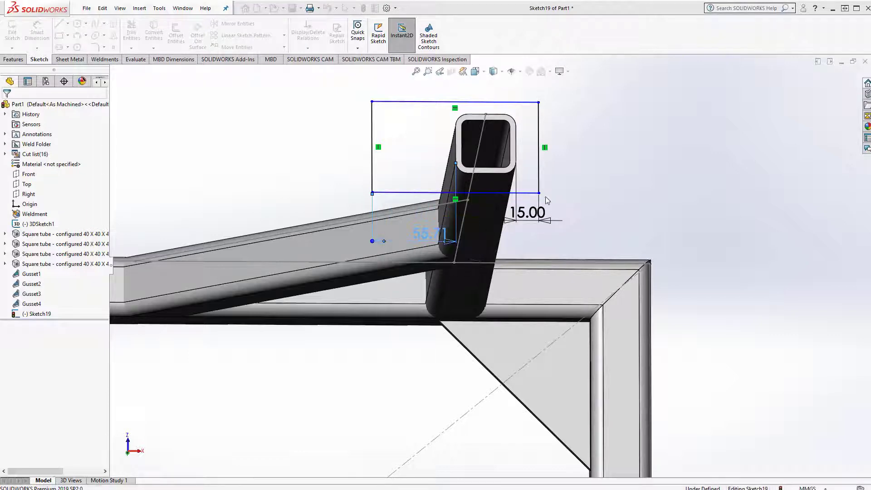
text(15)
key(Return)
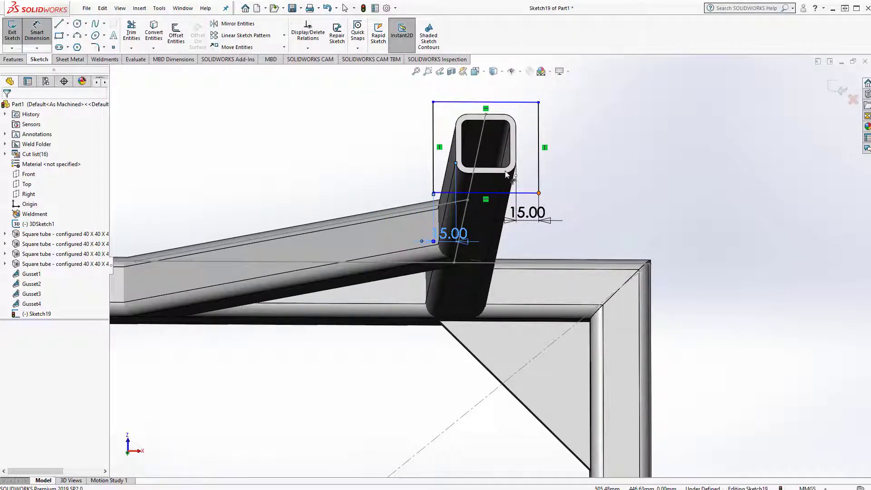
Step: Set the bottom offset to 15 mm and the top offset to 25 mm
click(507, 174)
click(538, 193)
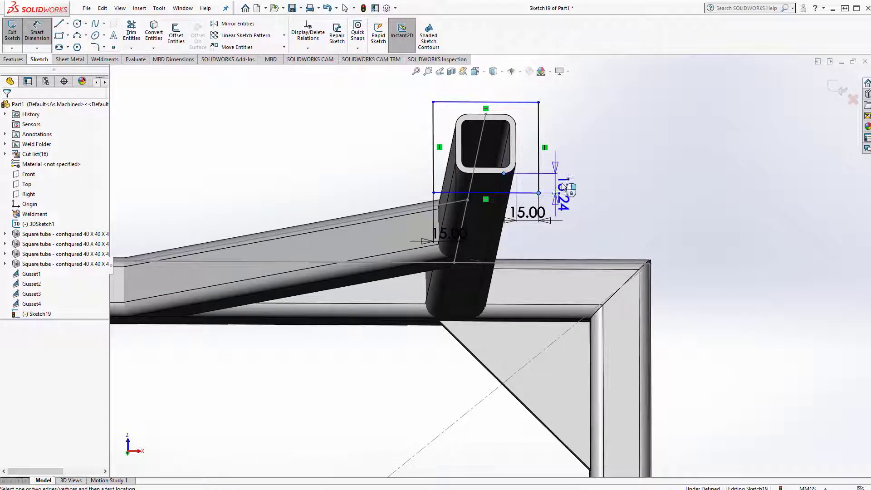
click(593, 194)
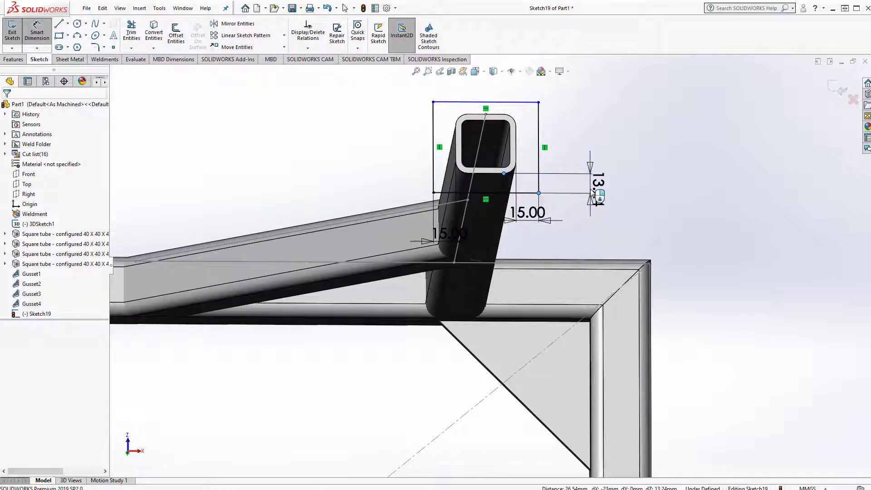
text(15)
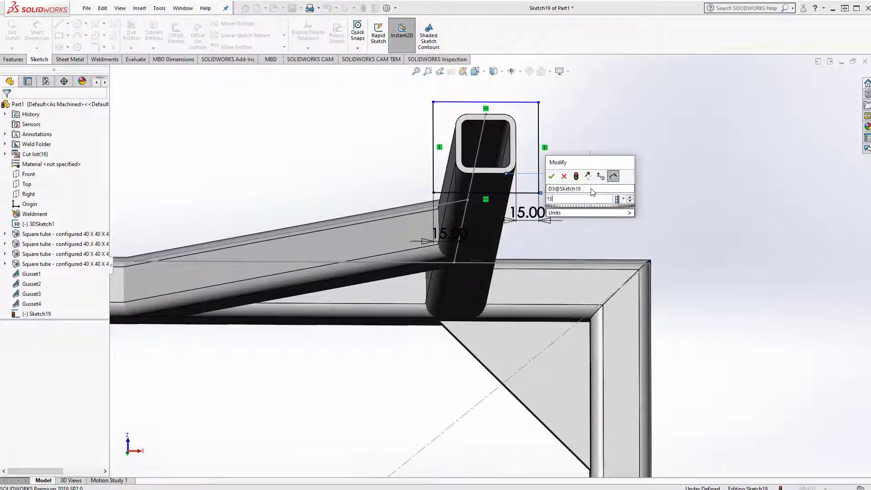
key(Return)
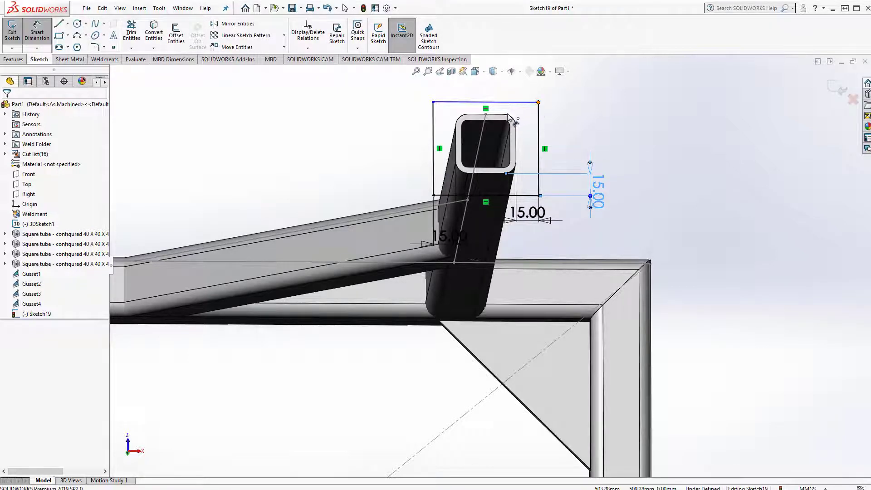
click(504, 114)
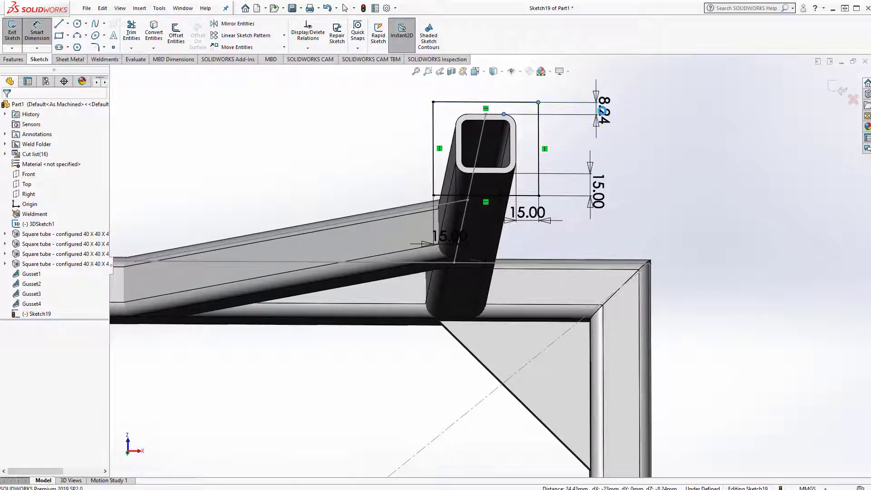
click(602, 110)
text(25)
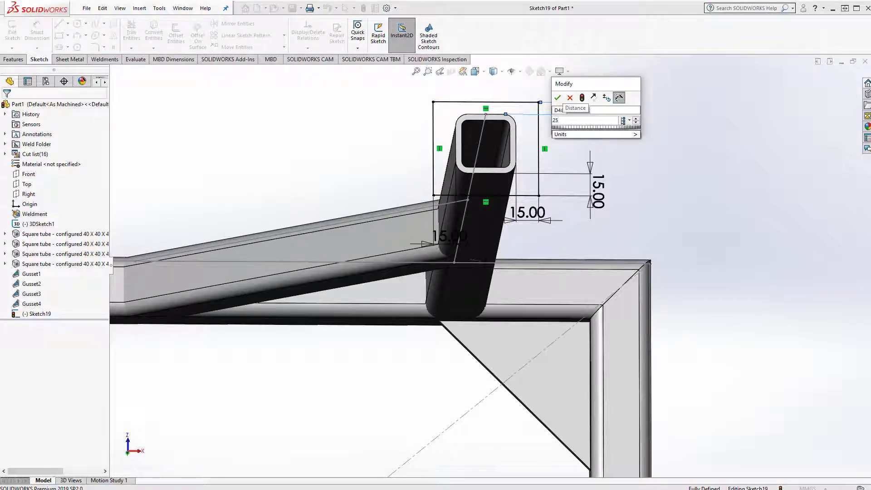
key(Return)
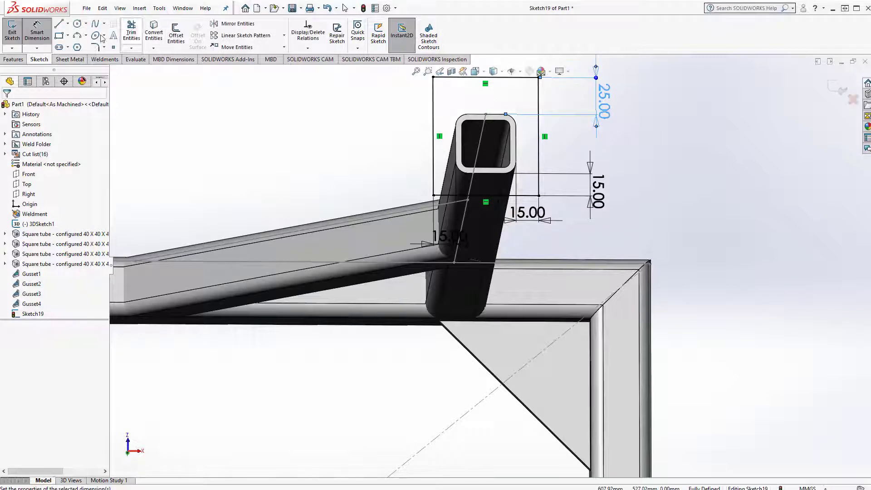
Step: Draw two circles side by side above the tube end
click(78, 24)
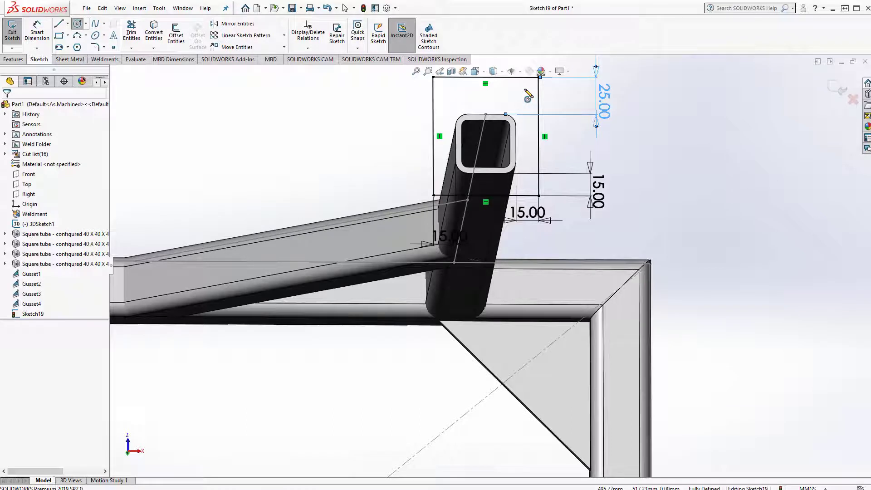
click(521, 91)
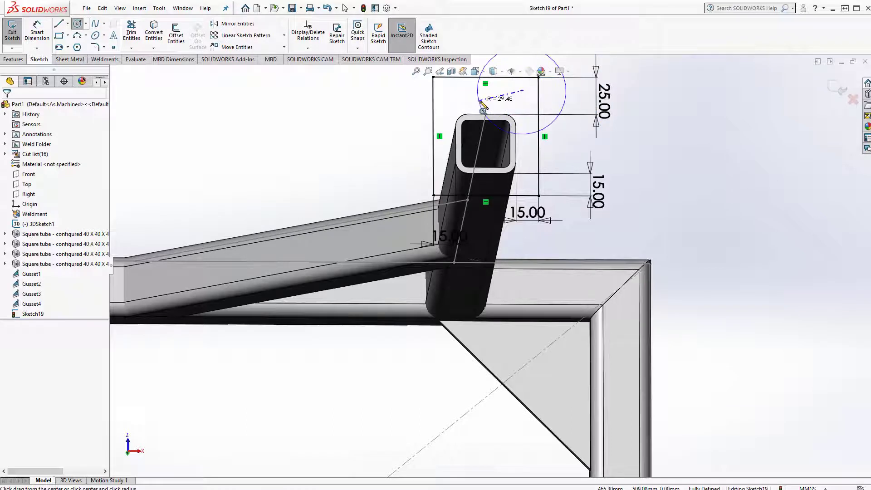
click(516, 99)
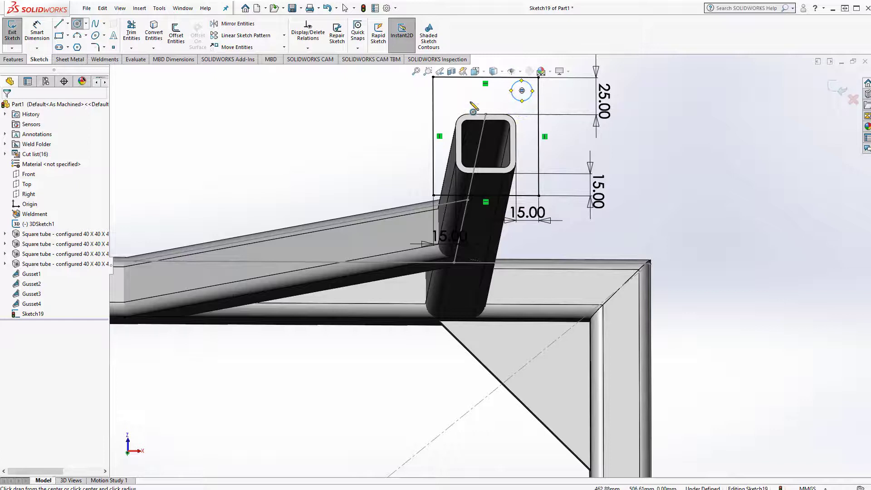
click(447, 85)
click(440, 97)
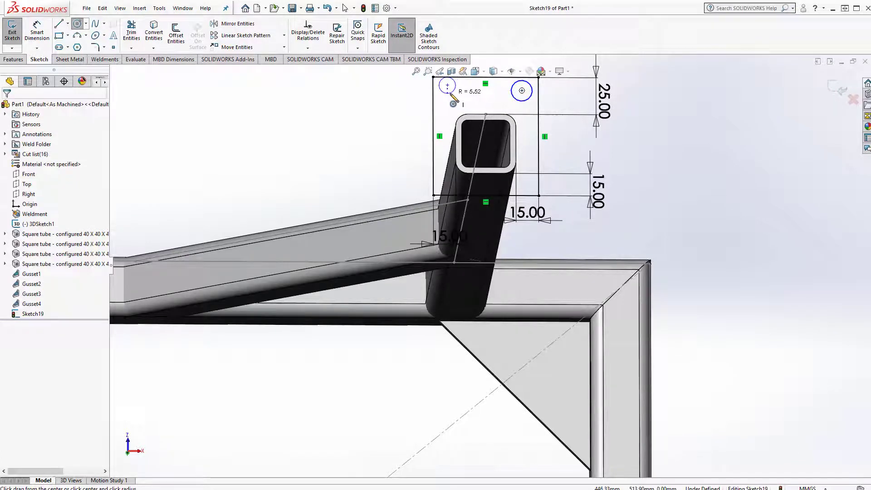
Step: Dimension both circle diameters to 15 mm
click(36, 32)
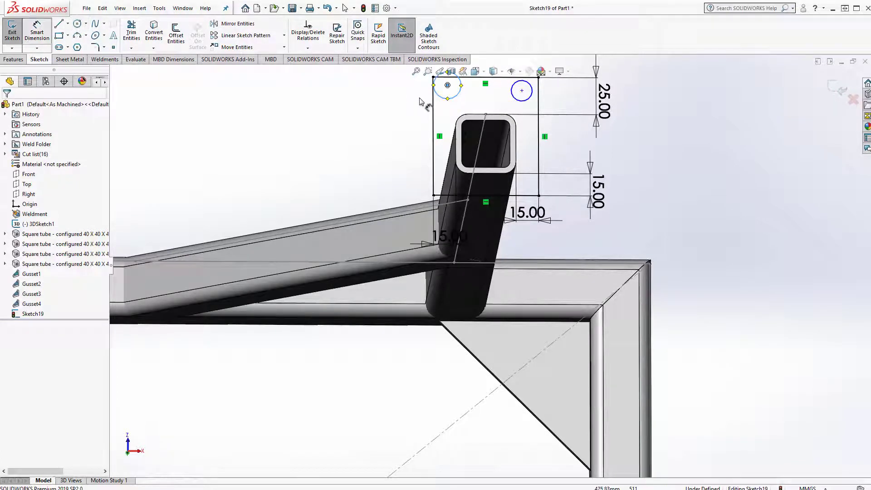
click(452, 100)
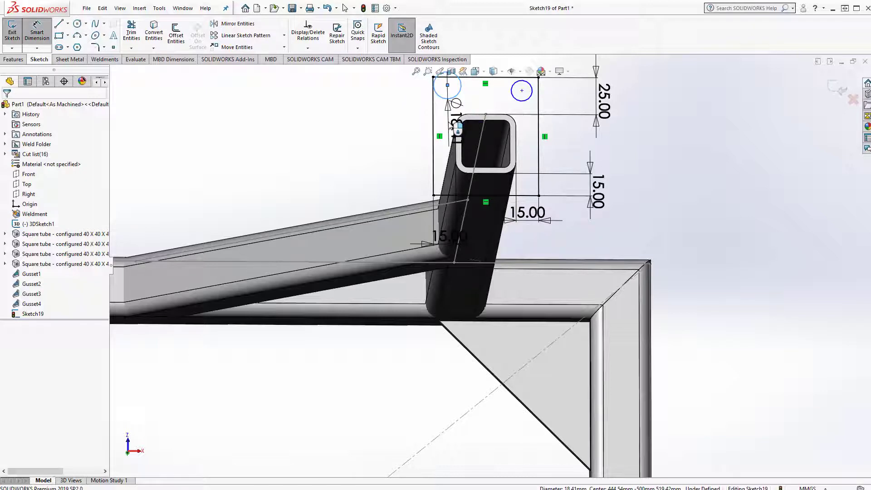
click(451, 126)
text(15)
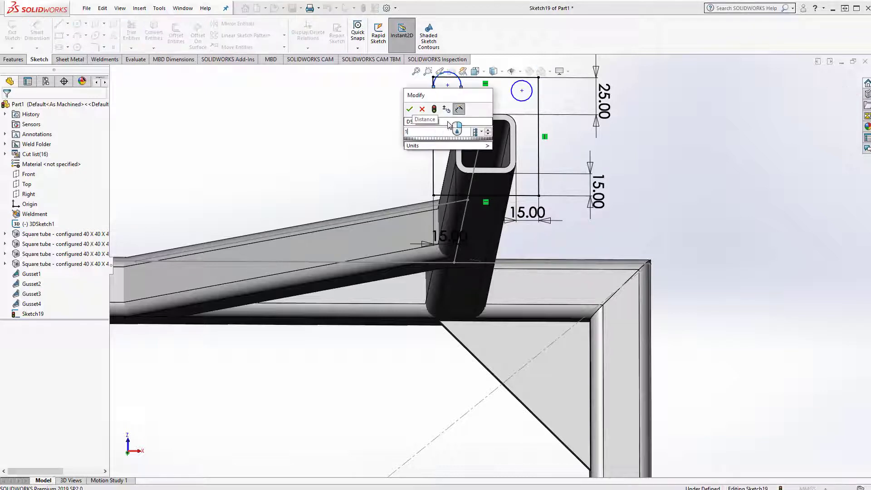
key(Return)
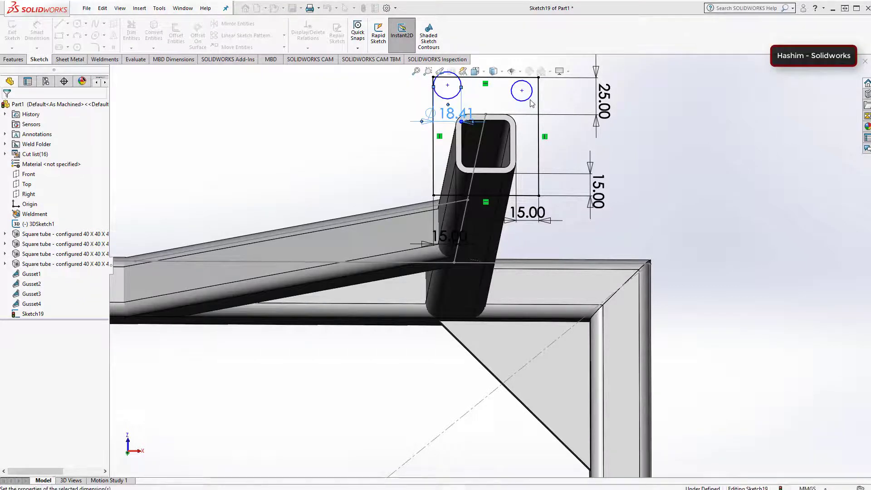
click(529, 99)
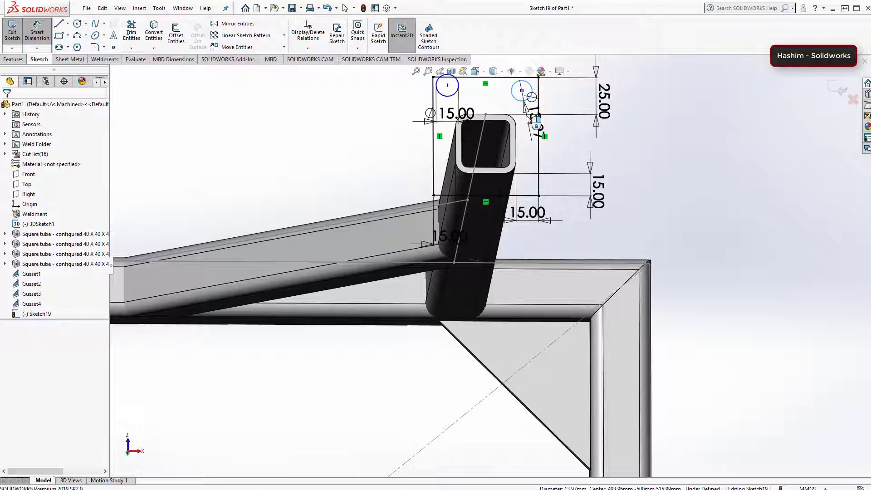
click(528, 119)
text(15)
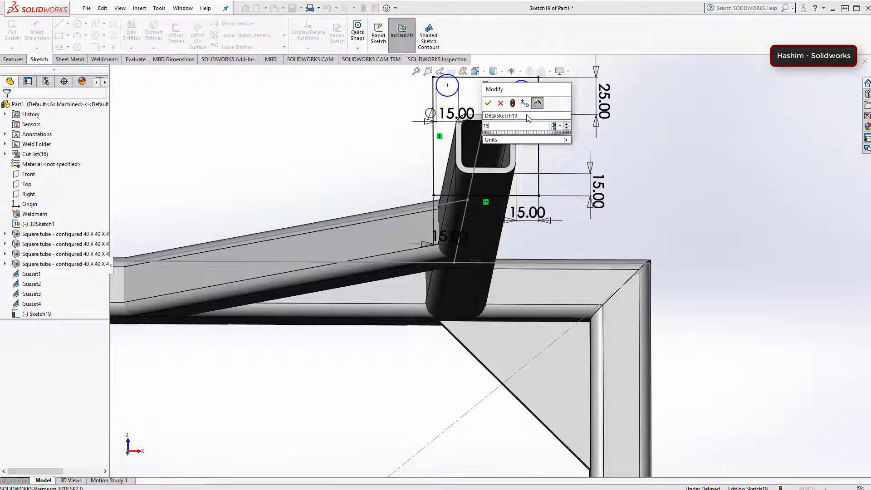
key(Return)
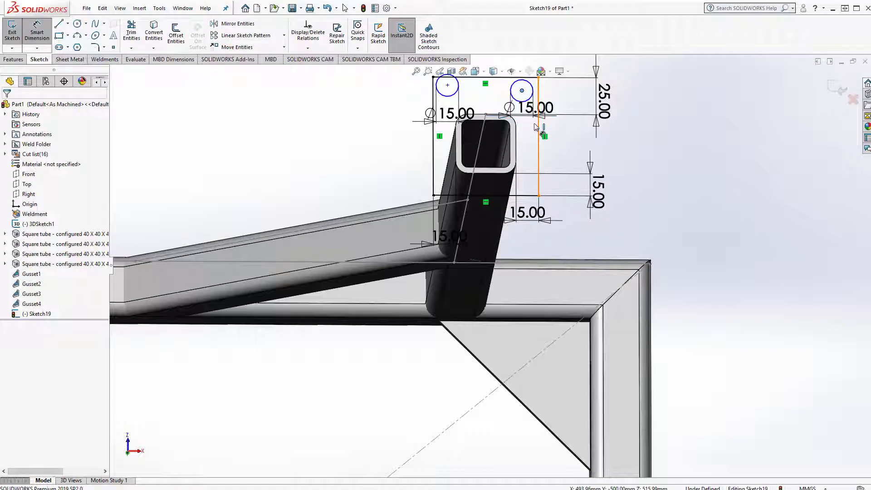
Step: Locate the right circle 15 mm from the side line and 15 mm from the top line
click(538, 138)
click(535, 148)
text(1)
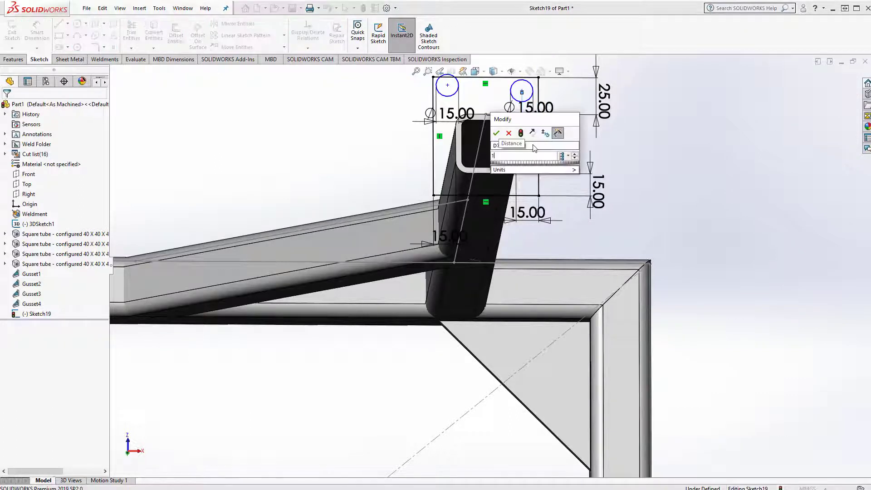
text(5)
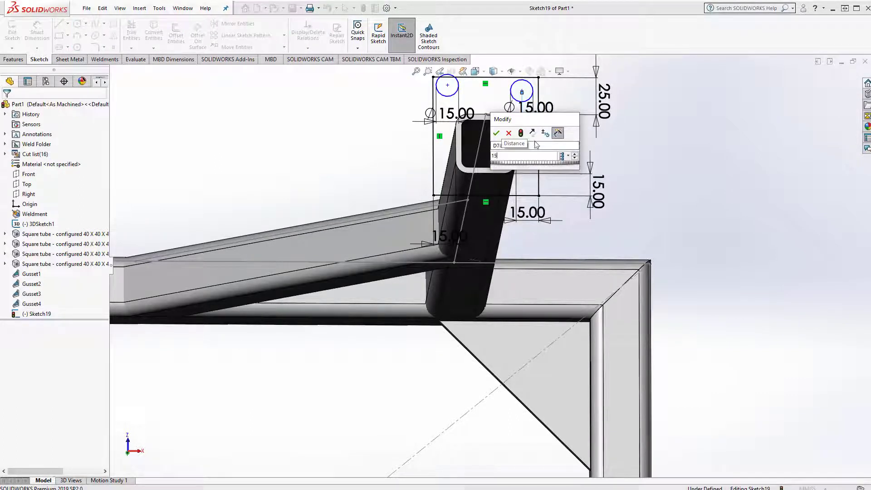
key(Return)
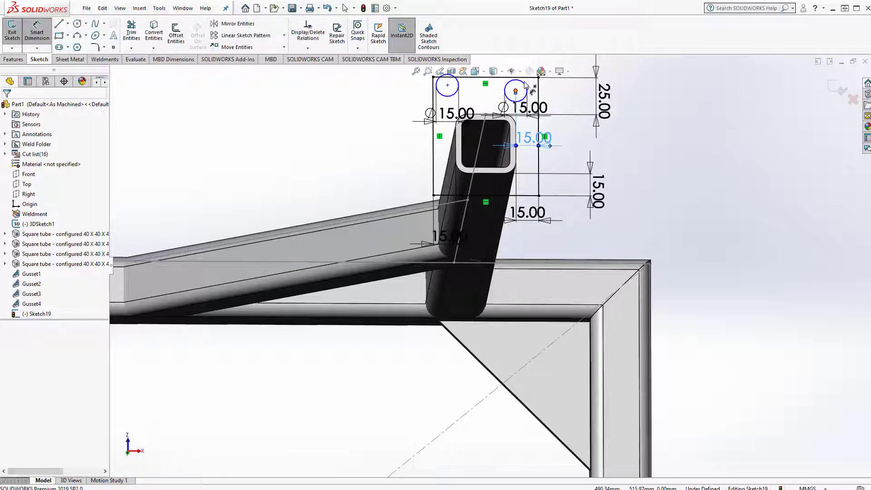
click(526, 81)
click(525, 87)
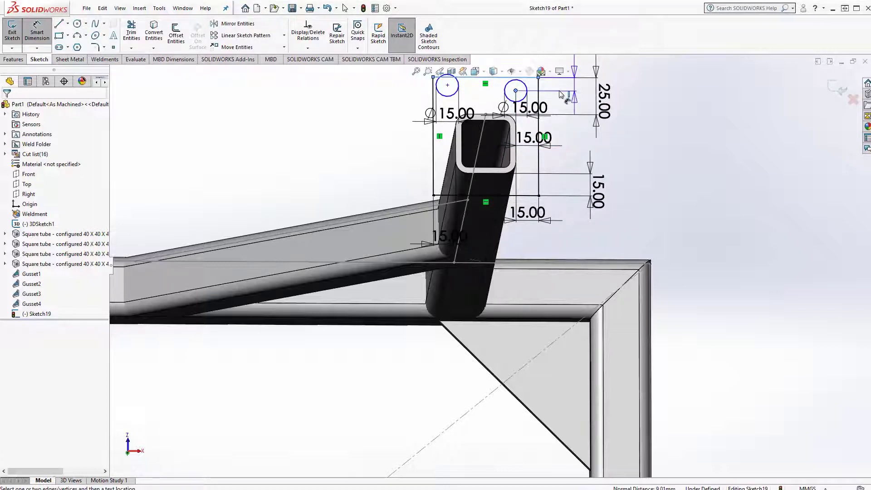
click(561, 96)
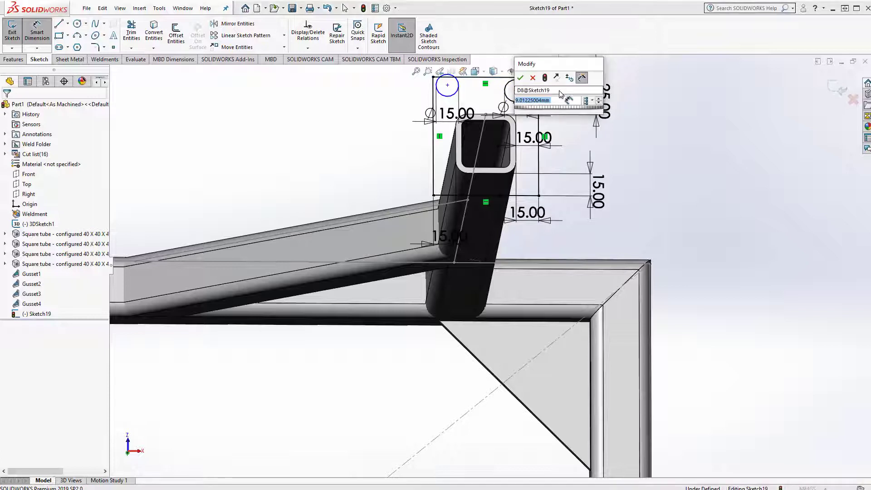
text(15)
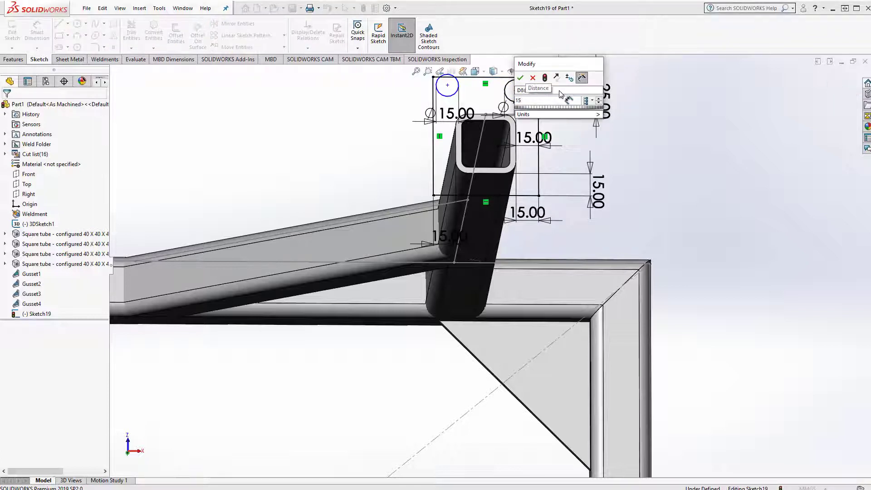
key(Return)
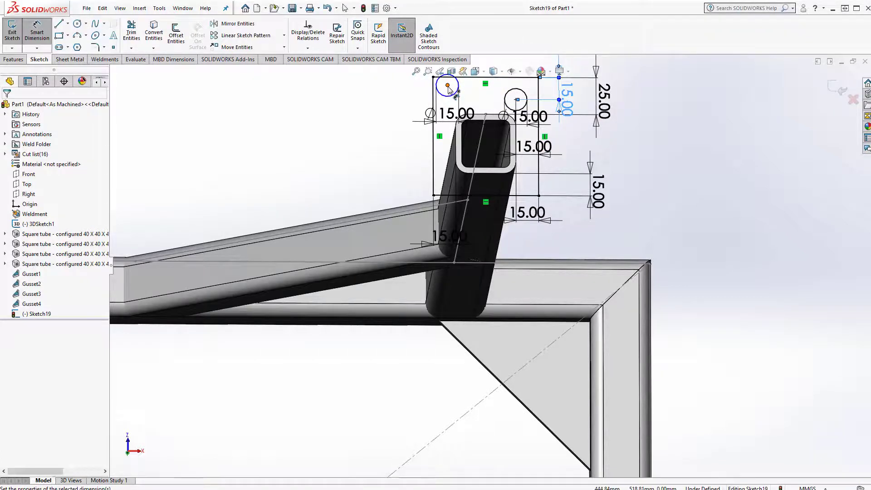
Step: Locate the left circle 15 mm from the top and side lines, then exit the sketch
click(447, 86)
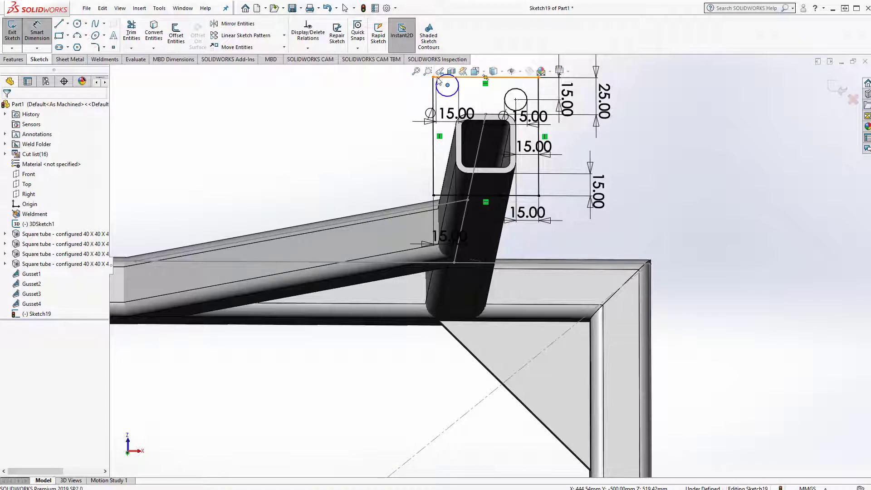
click(433, 78)
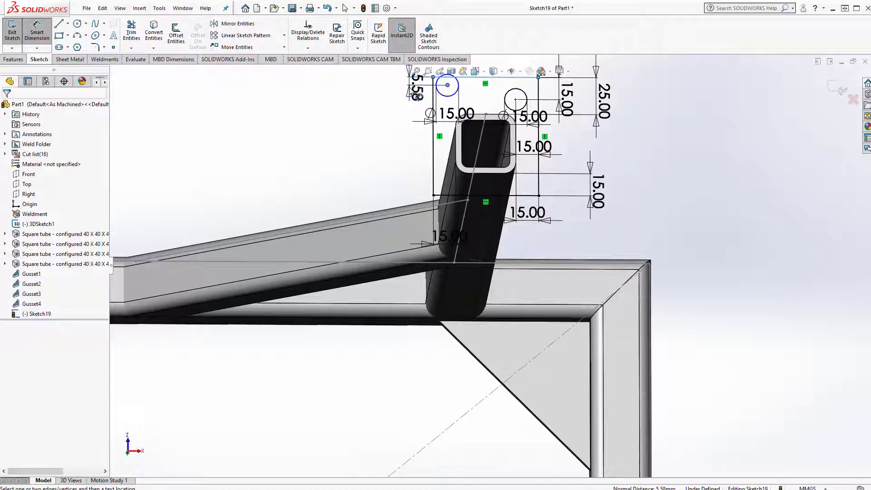
click(411, 90)
text(1)
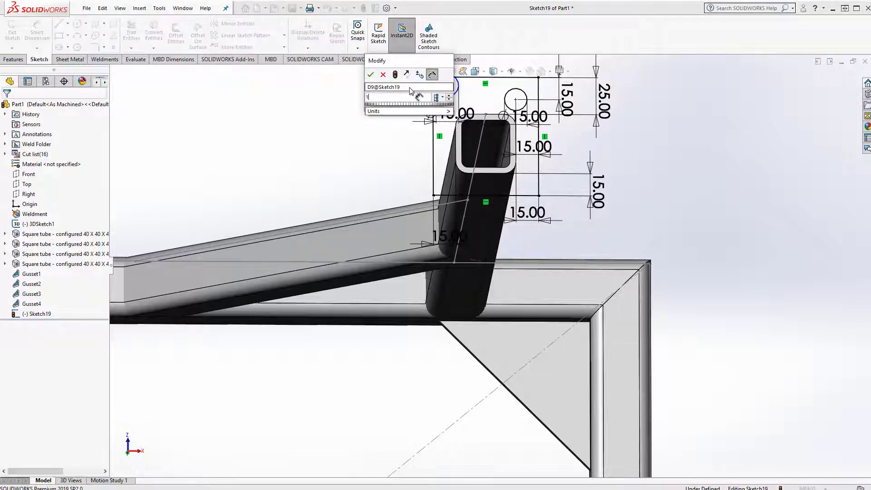
text(5)
key(Return)
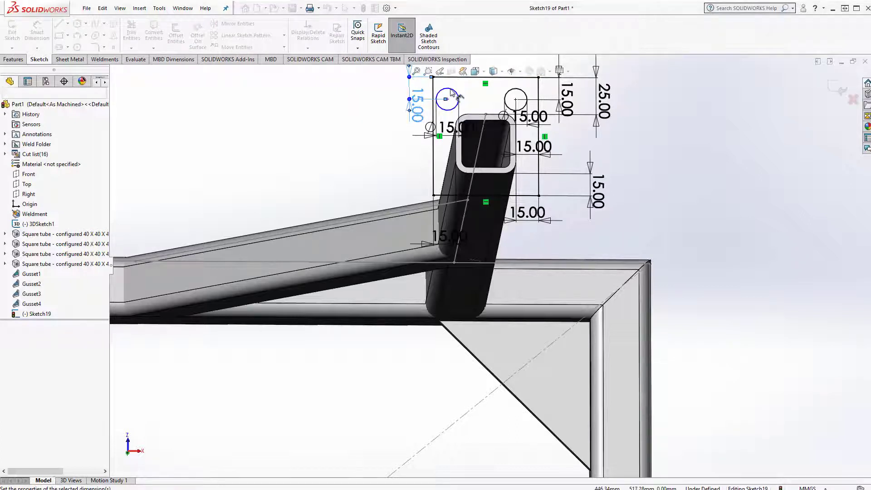
click(434, 113)
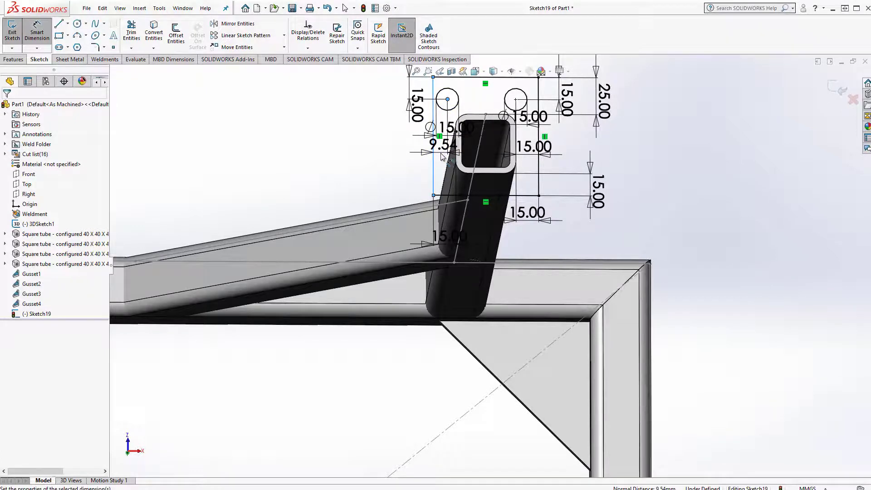
click(442, 156)
text(15)
key(Return)
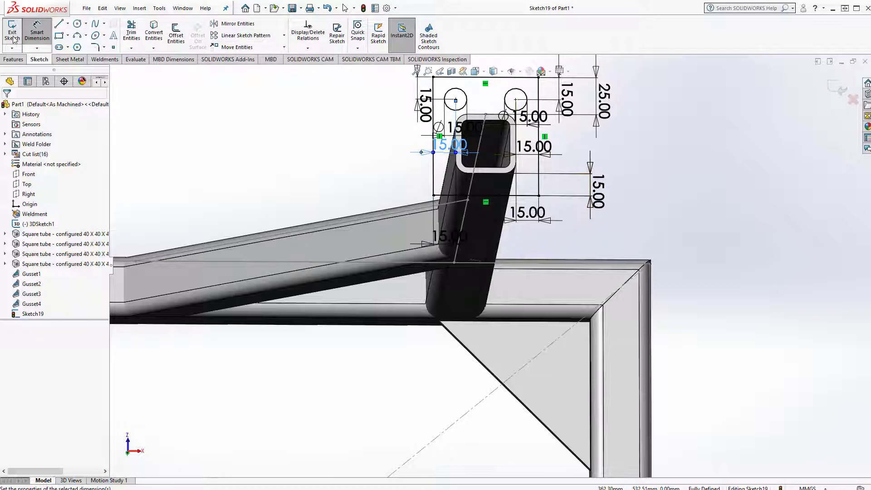
click(12, 36)
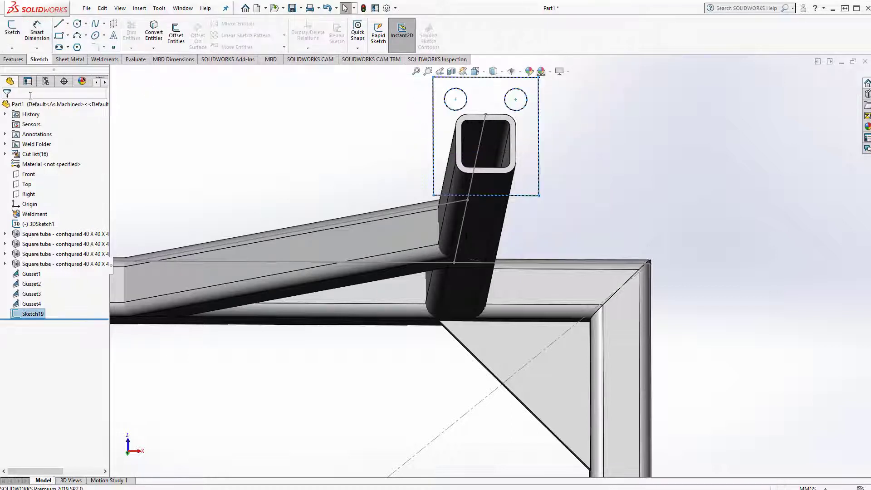
Step: Extrude Sketch19 as a 10 mm blind boss, Boss-Extrude1
click(11, 60)
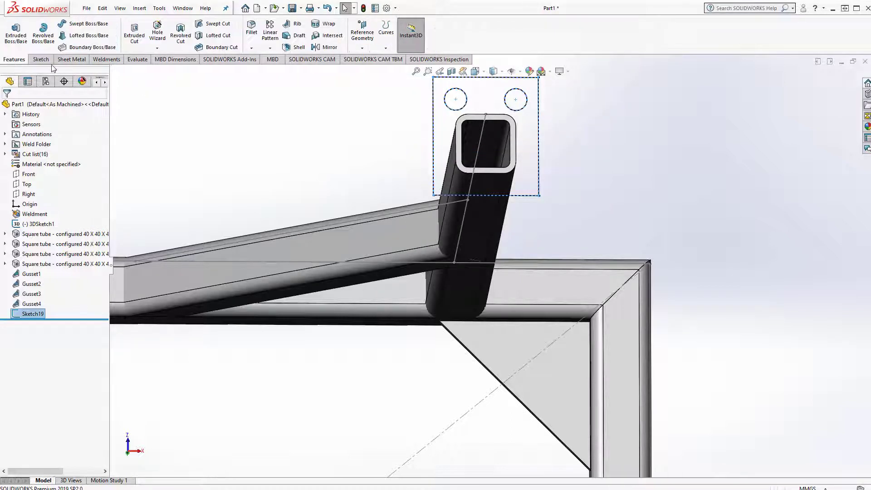
click(16, 36)
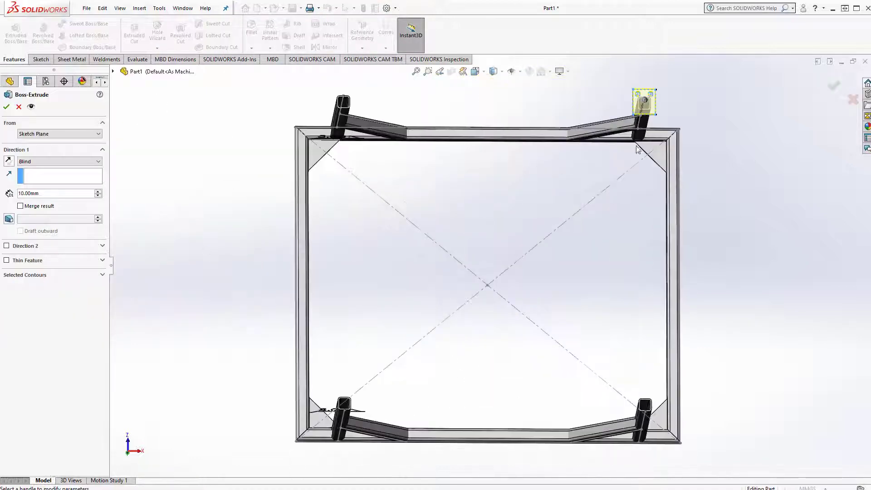
mouse_move(670, 120)
middle_down()
mouse_move(546, 212)
mouse_move(436, 222)
middle_up()
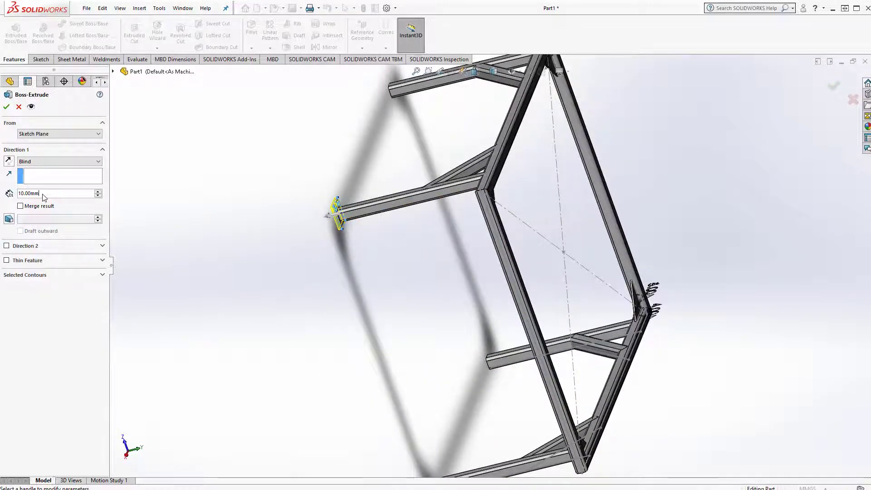
click(7, 107)
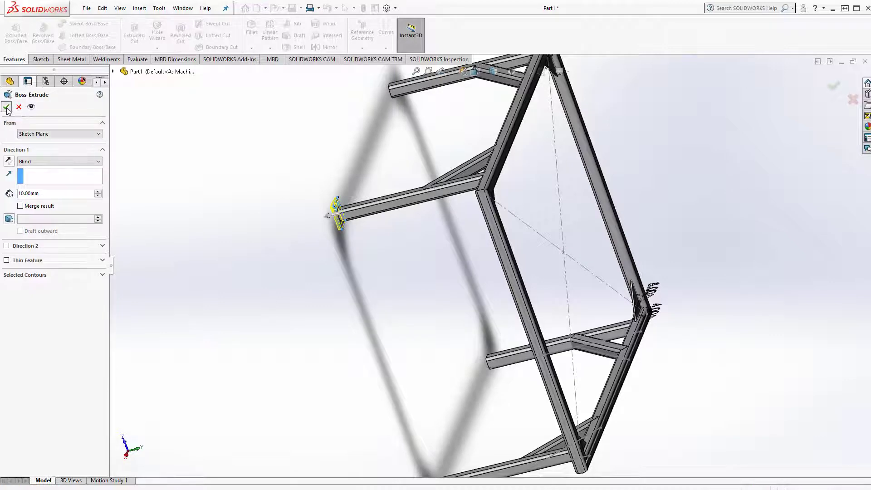
Step: Mirror Boss-Extrude1 across the Right plane as a geometry pattern, creating Mirror2
key(f)
click(474, 71)
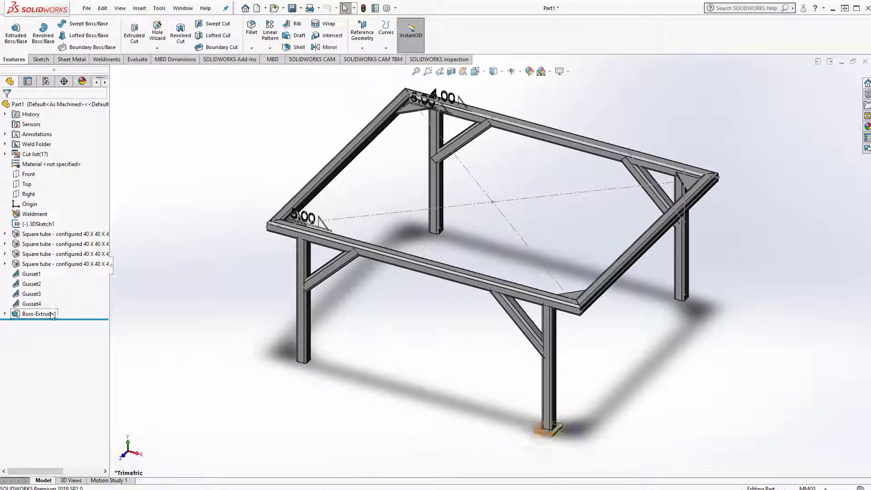
click(52, 315)
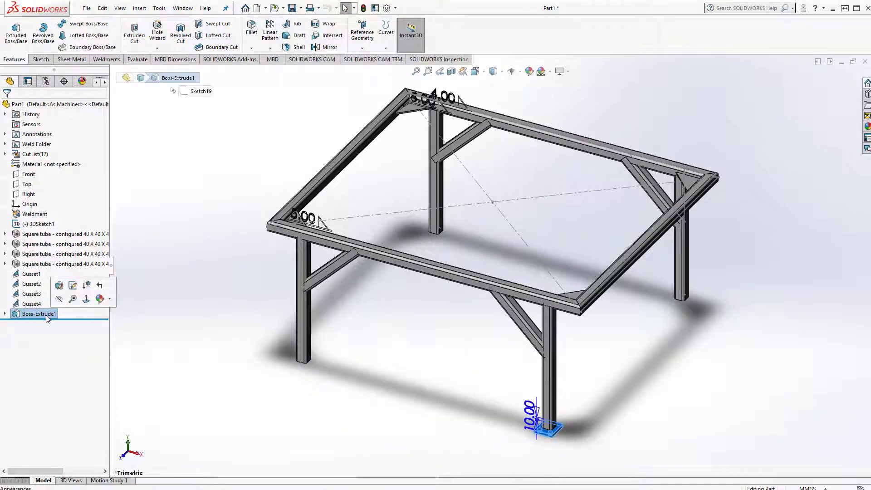
click(330, 47)
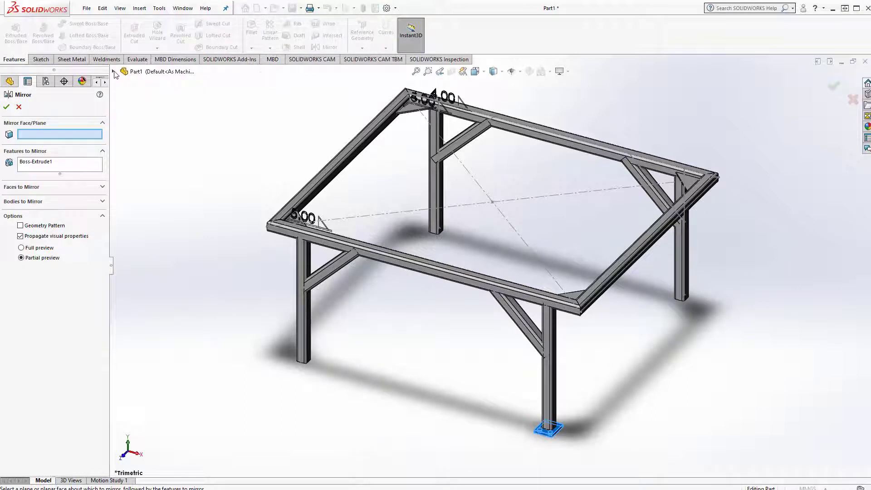
click(113, 71)
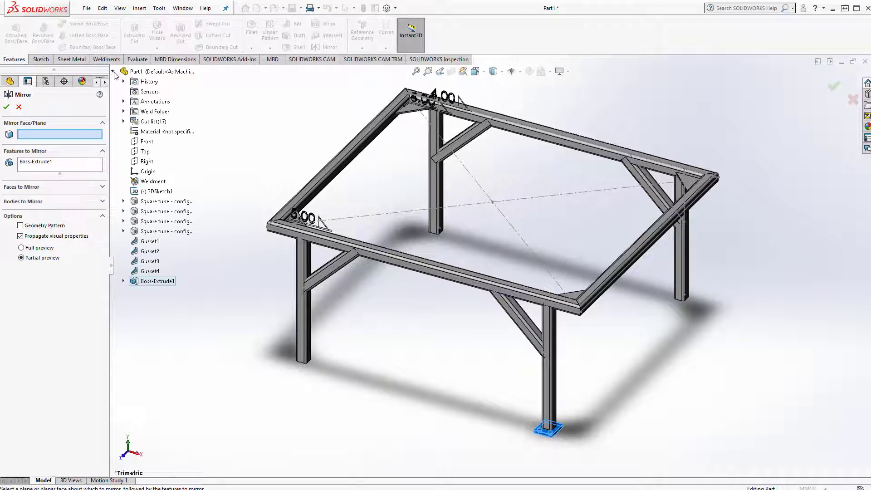
click(153, 143)
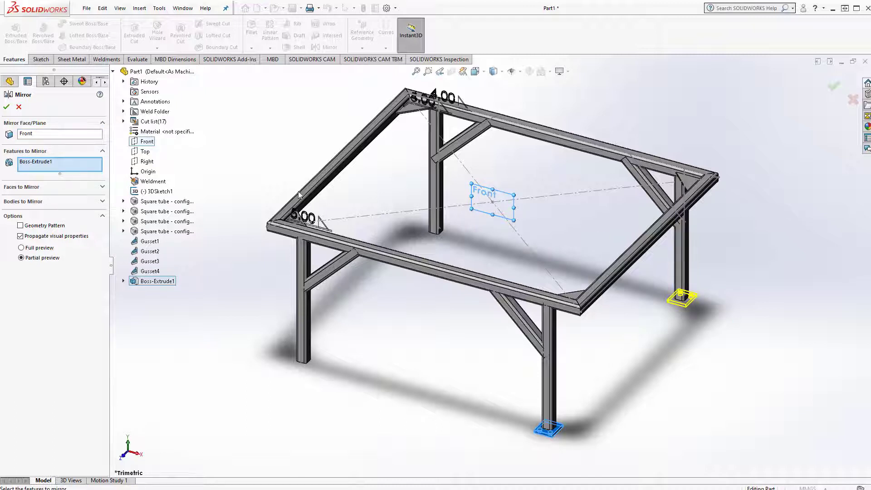
click(147, 141)
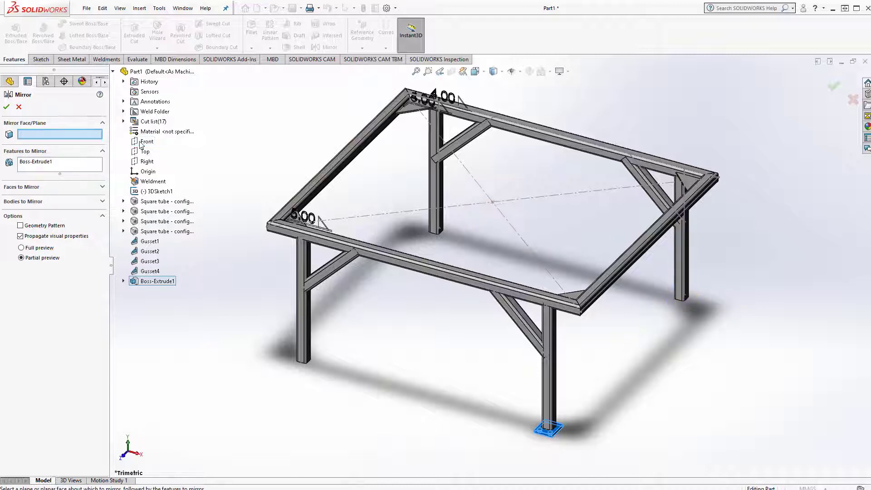
click(149, 162)
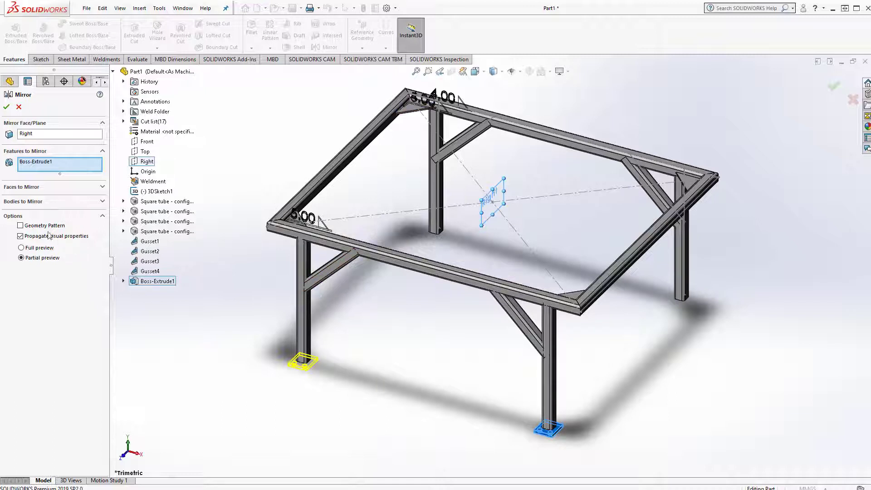
click(35, 227)
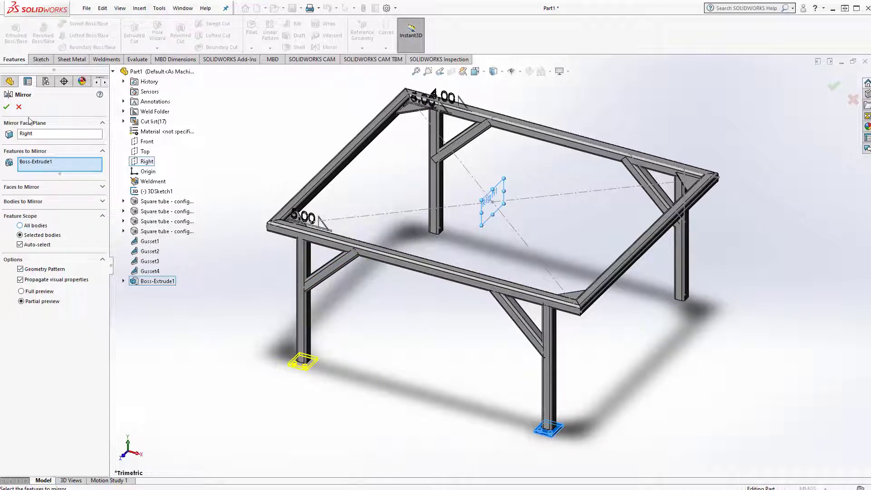
click(7, 108)
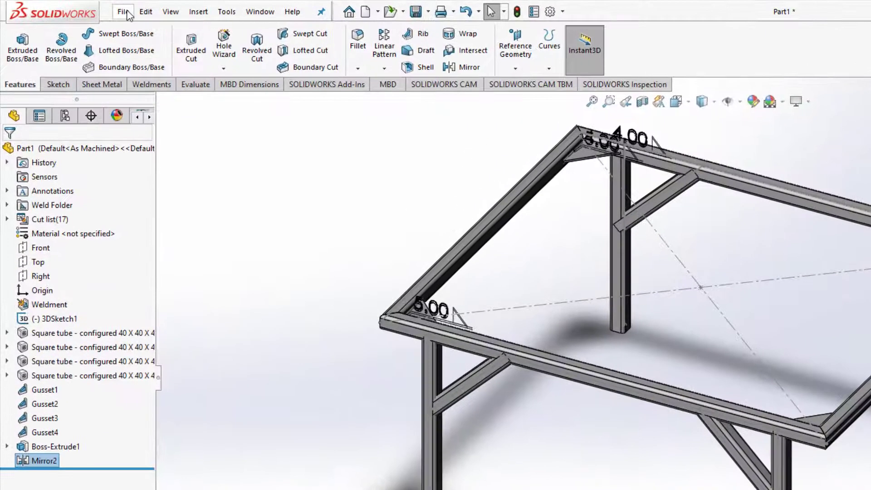
Step: Save the part as Part1_Weldment
click(124, 11)
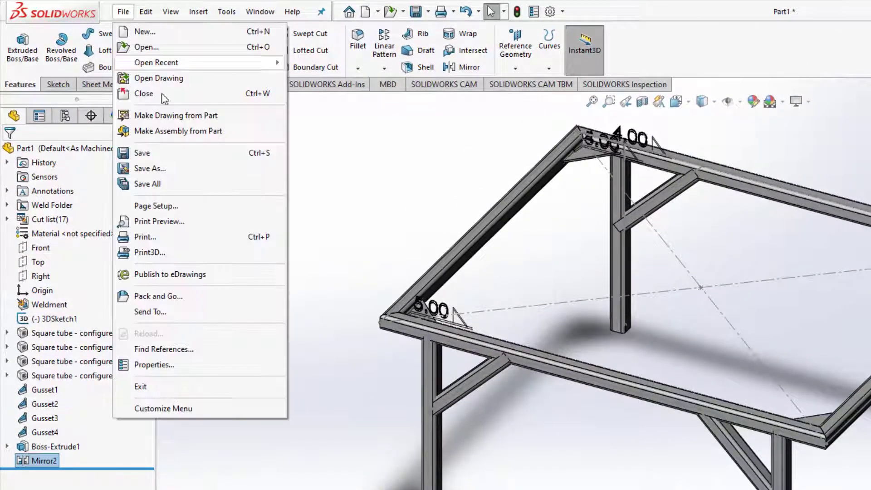
click(202, 169)
text(Part1_Weldment)
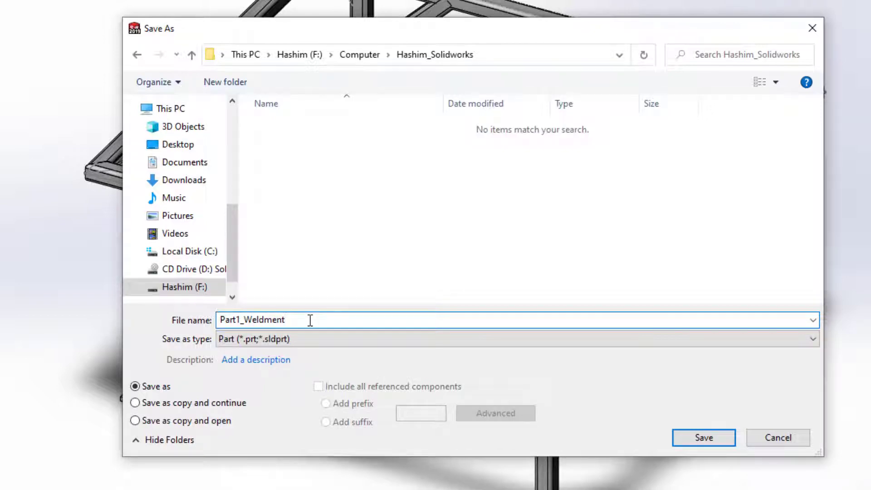
click(706, 437)
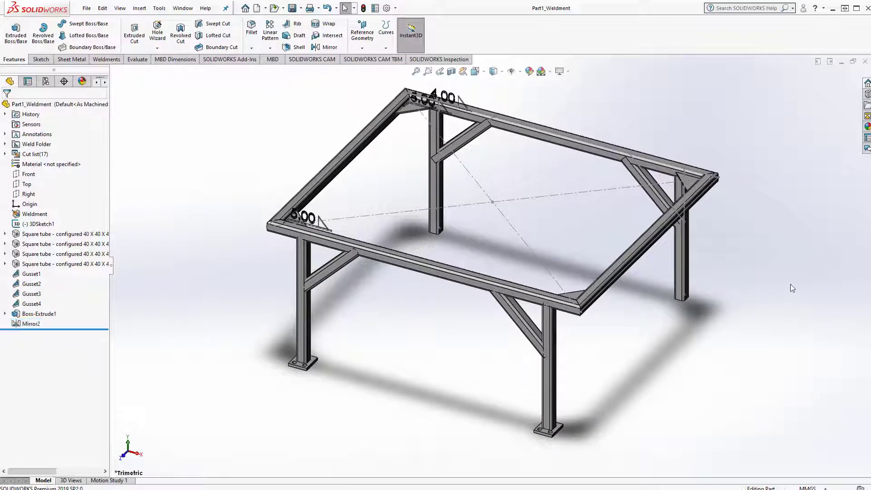
mouse_move(692, 313)
middle_down()
mouse_move(604, 341)
mouse_move(662, 333)
mouse_move(674, 312)
middle_up()
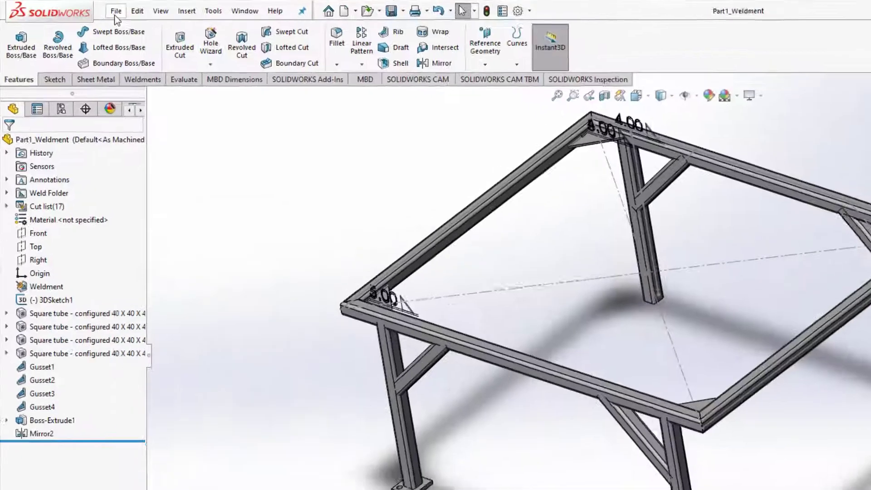
Step: Create a new drawing from the drawing template
click(87, 8)
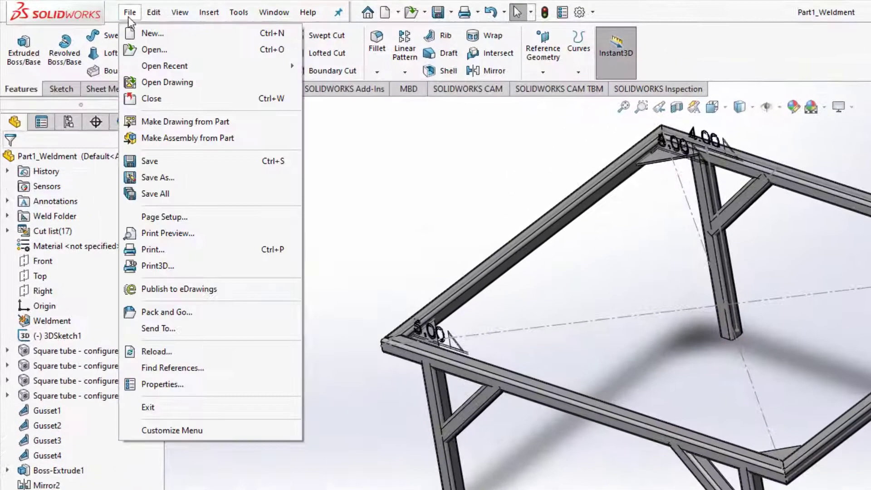
click(200, 37)
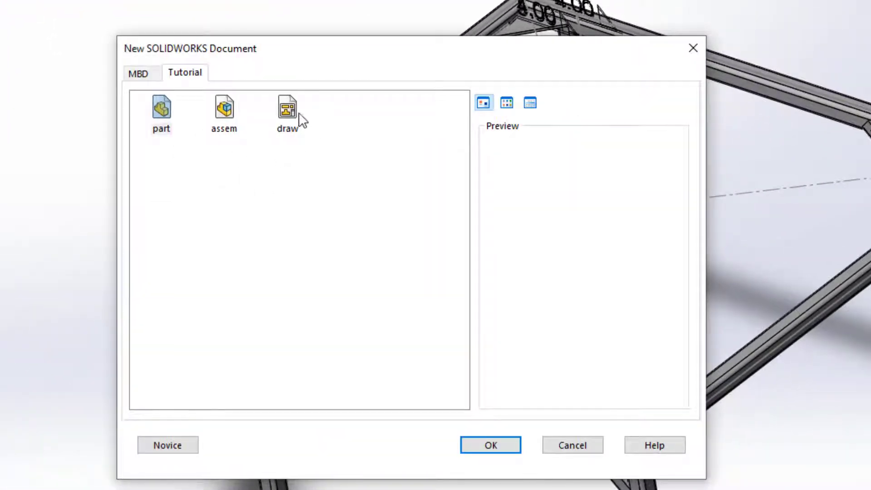
click(295, 111)
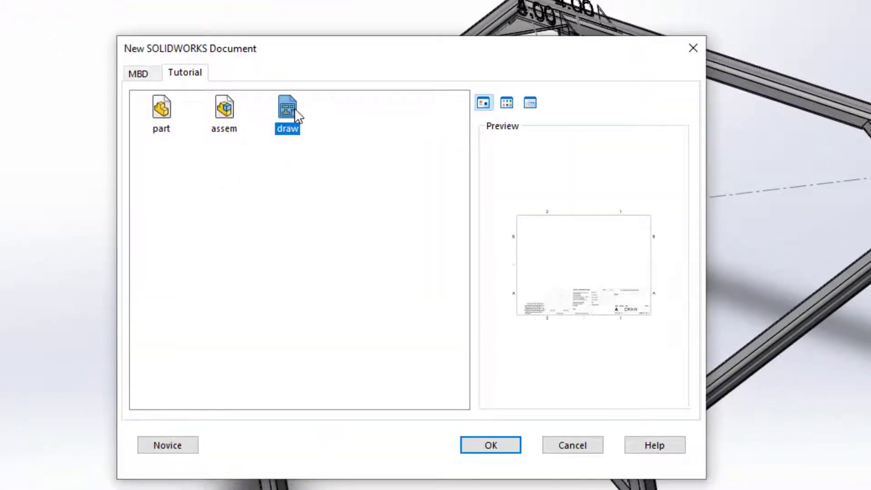
click(514, 444)
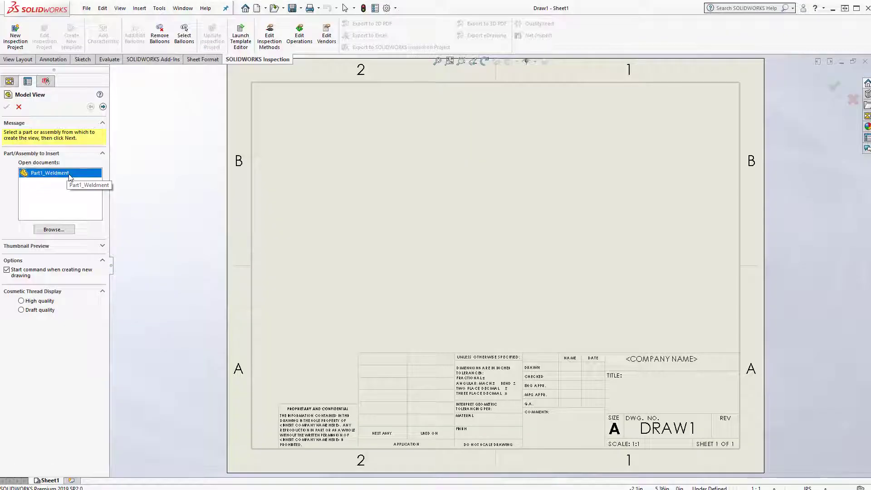
Step: Place Part1_Weldment's front view at 1:20 with a top projected view above
double_click(71, 179)
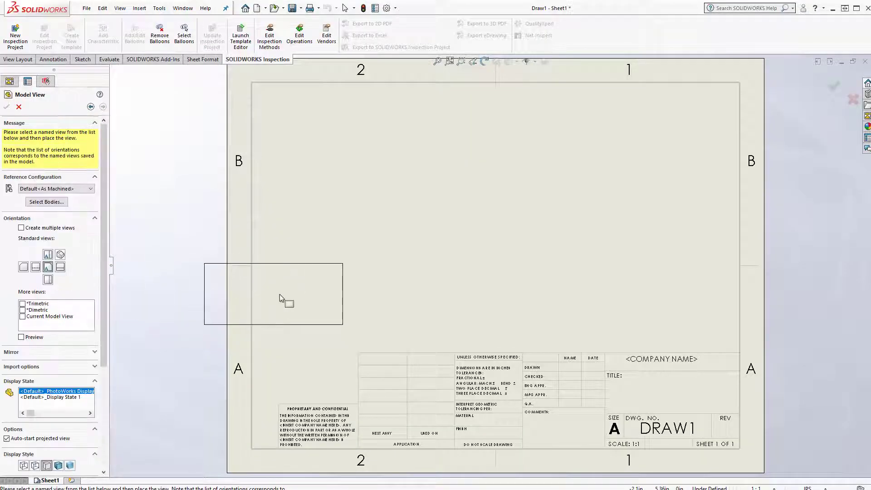
click(347, 303)
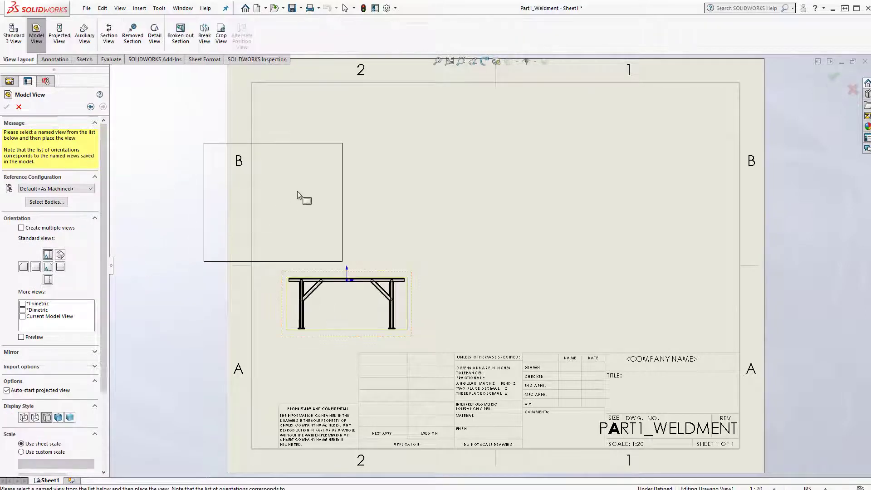
click(344, 172)
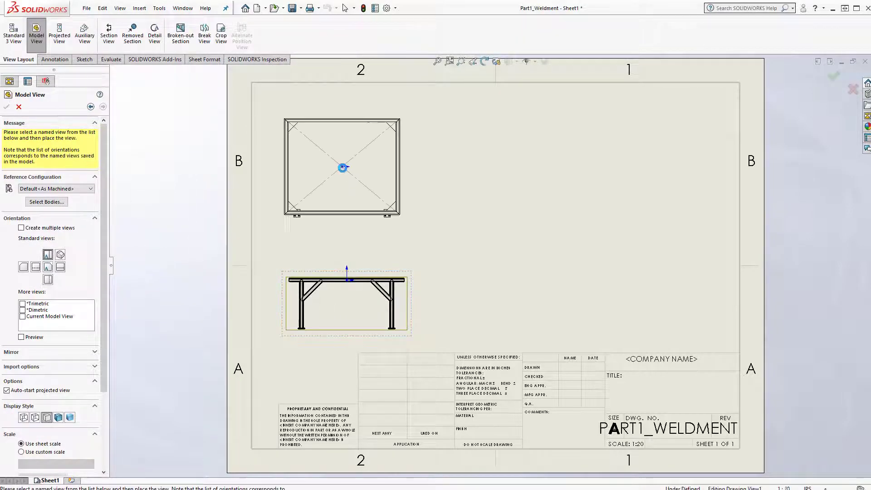
Step: Add an isometric view, shaded with edges, at the sheet's right
click(61, 254)
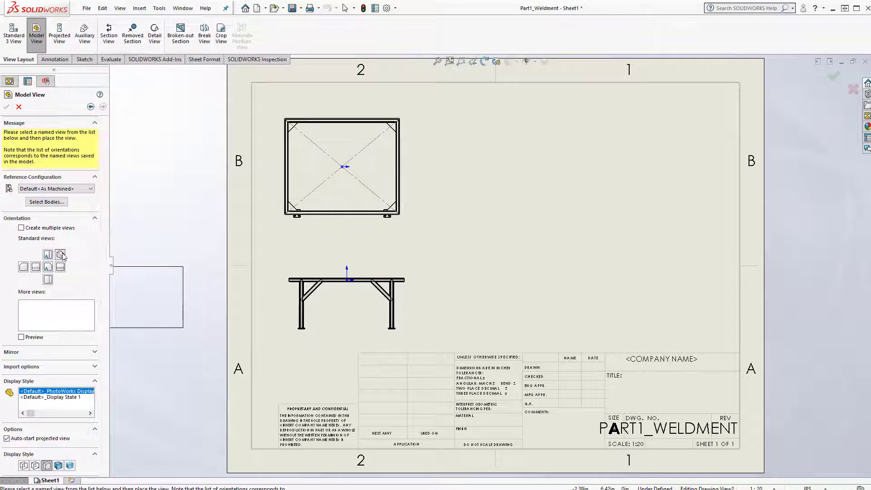
click(611, 275)
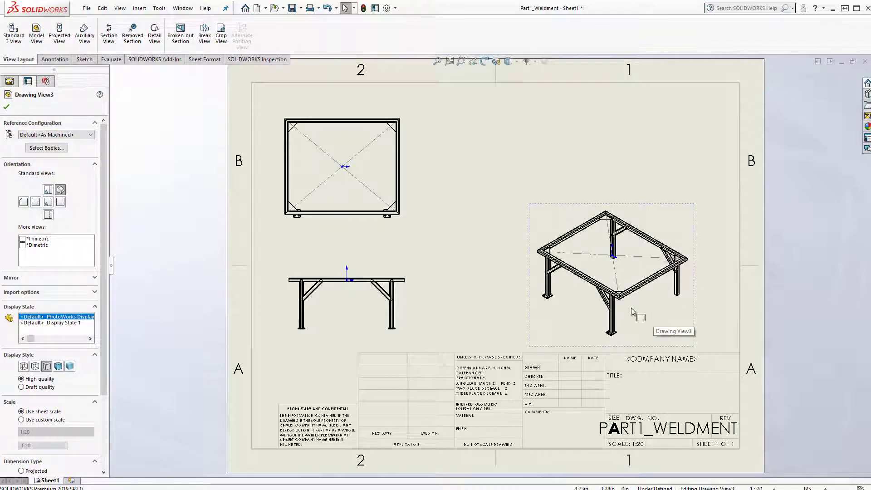
click(59, 367)
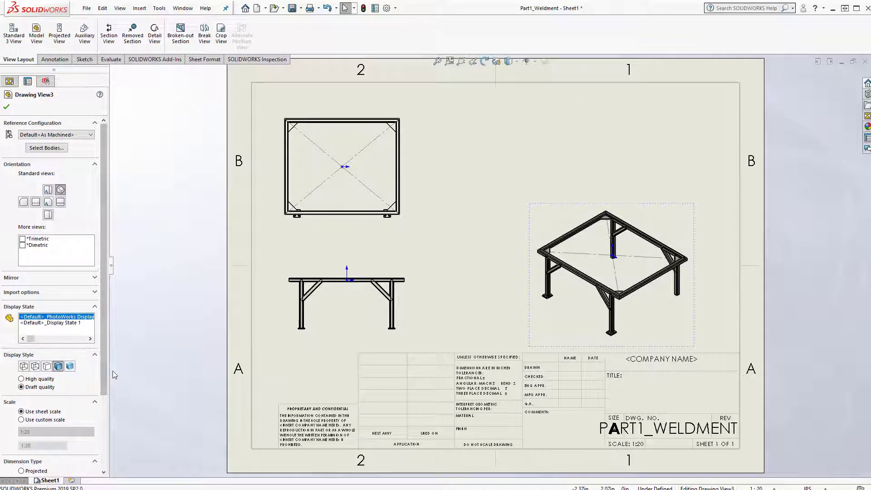
scroll(48, 406, down, 1)
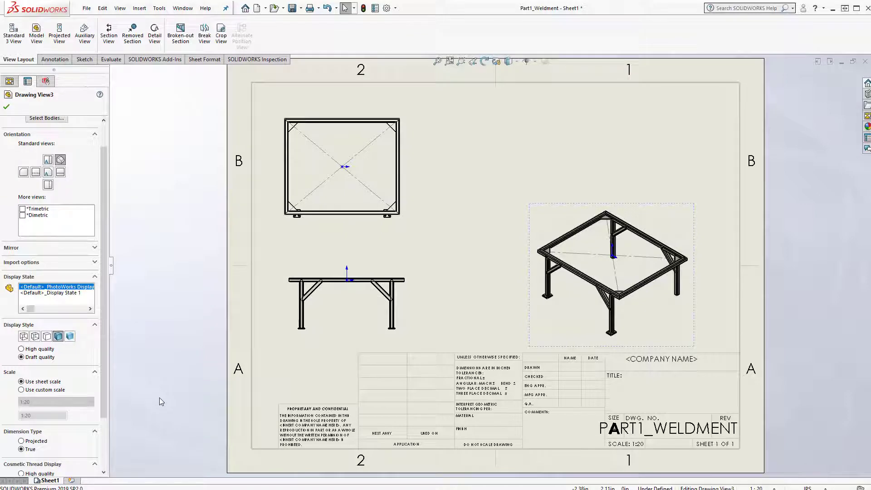
click(663, 148)
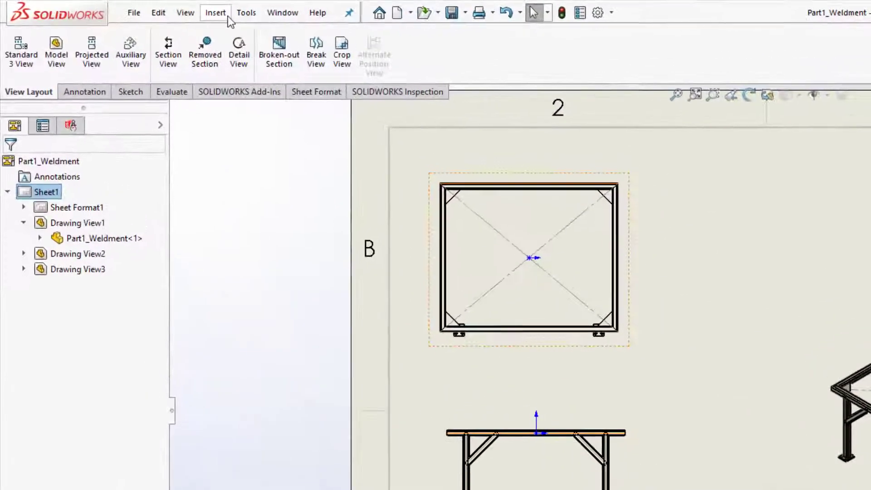
Step: Insert a weldment cut list from the isometric view at top right and narrow it
click(155, 9)
mouse_move(242, 95)
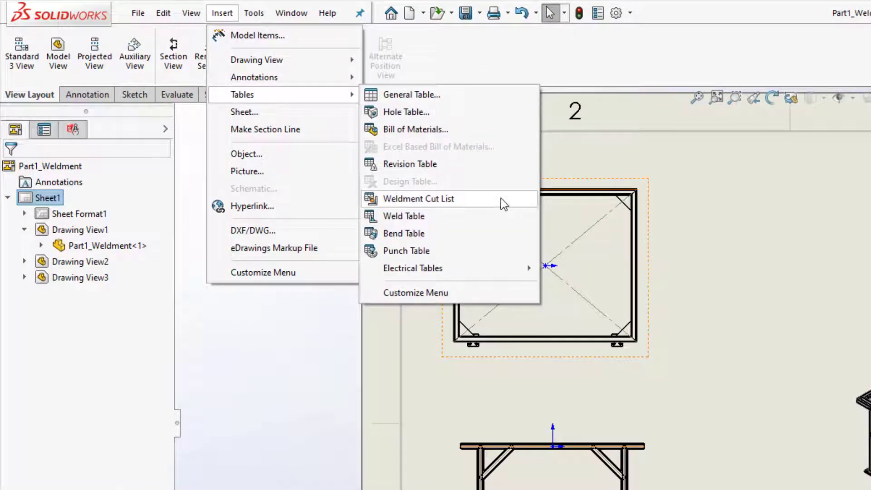
click(500, 198)
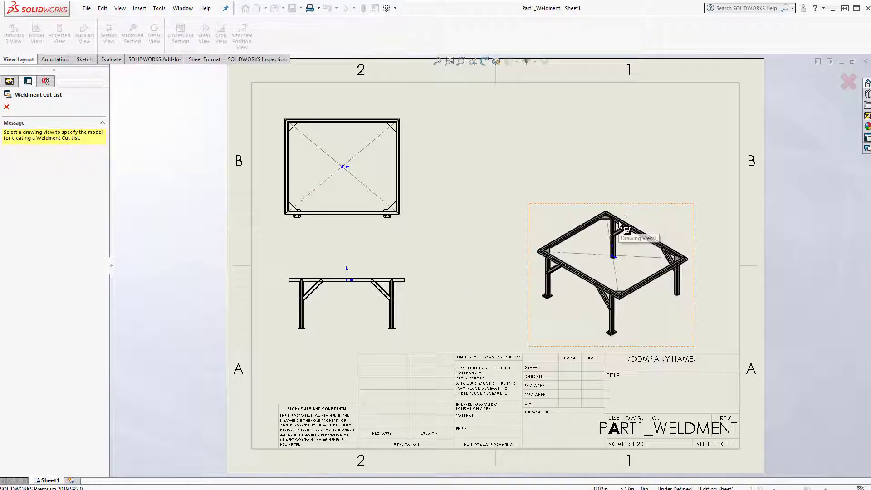
click(618, 223)
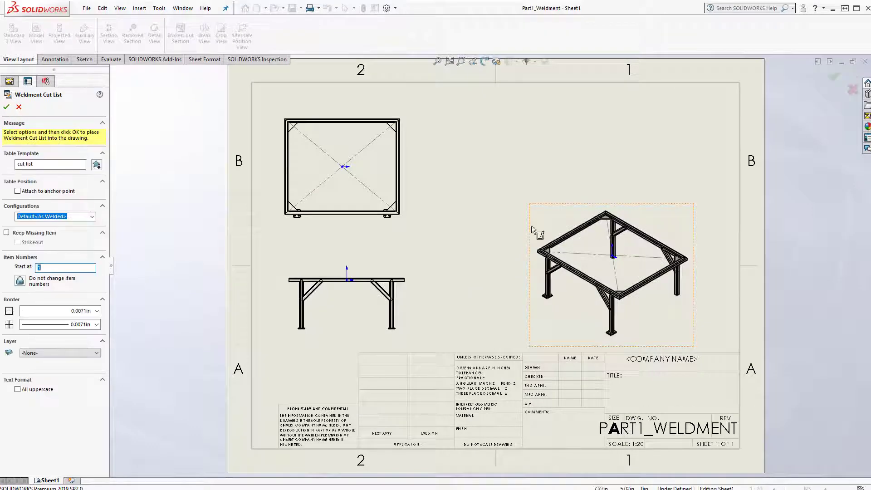
click(7, 107)
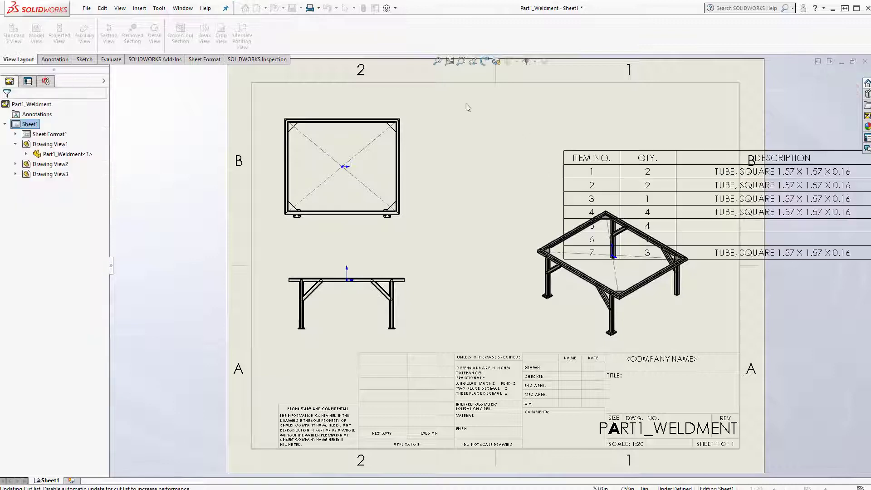
click(418, 90)
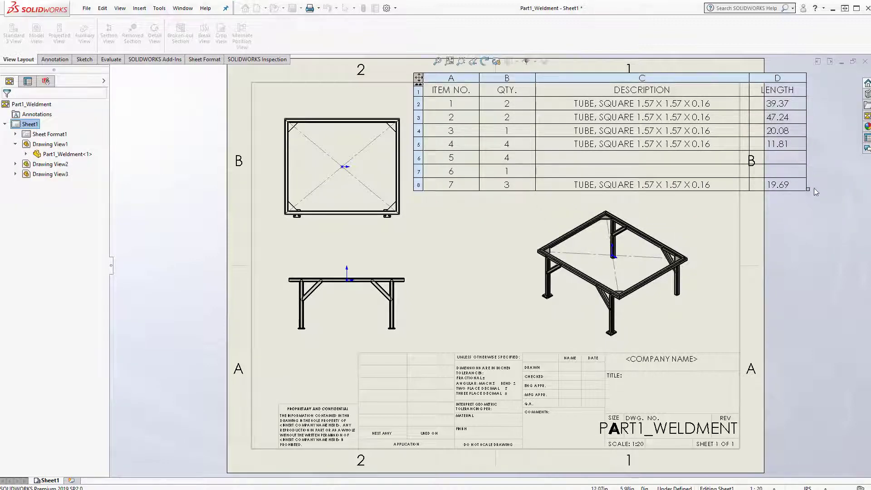
drag(802, 192, 746, 191)
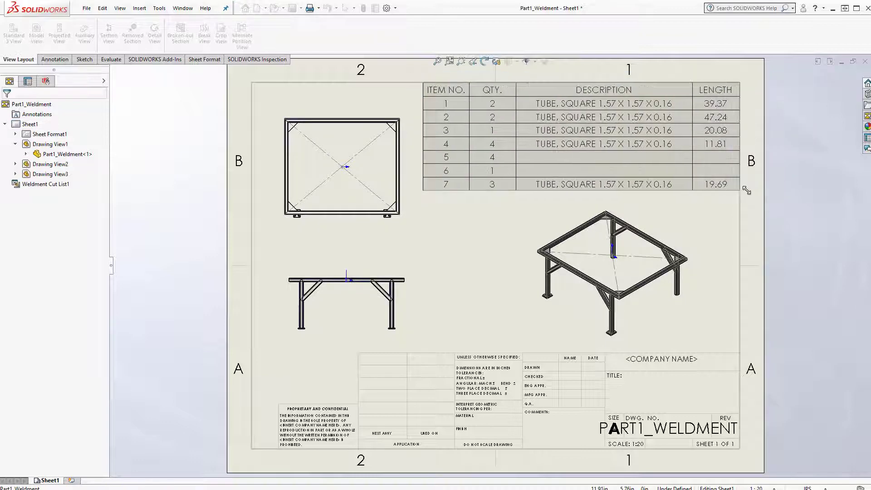
click(462, 254)
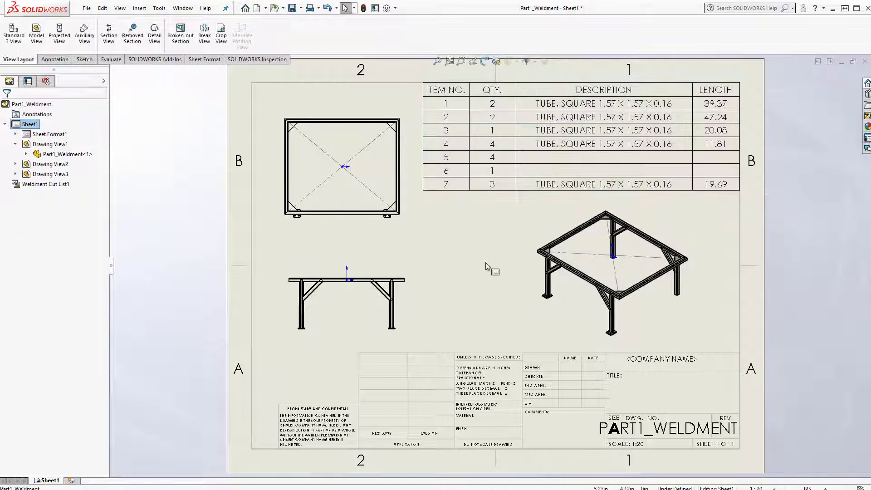
click(55, 59)
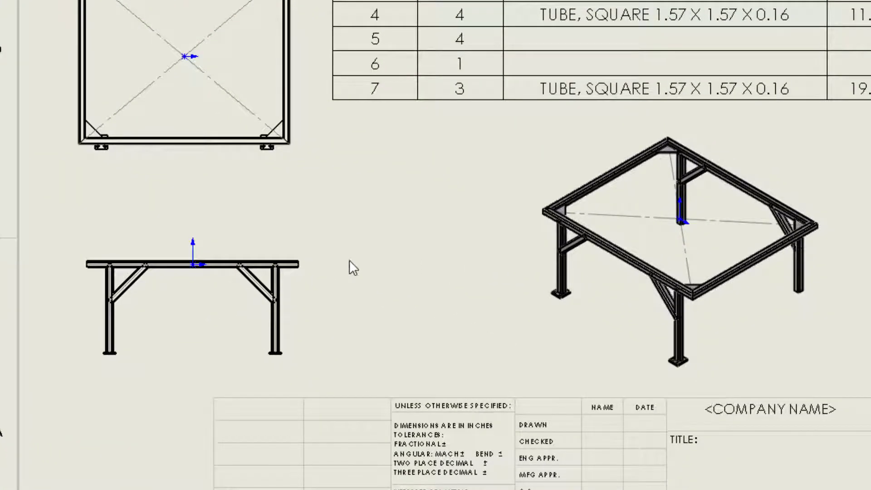
Step: Add a text note with the author's name to the right of the side view
click(350, 260)
text(Has)
text(him)
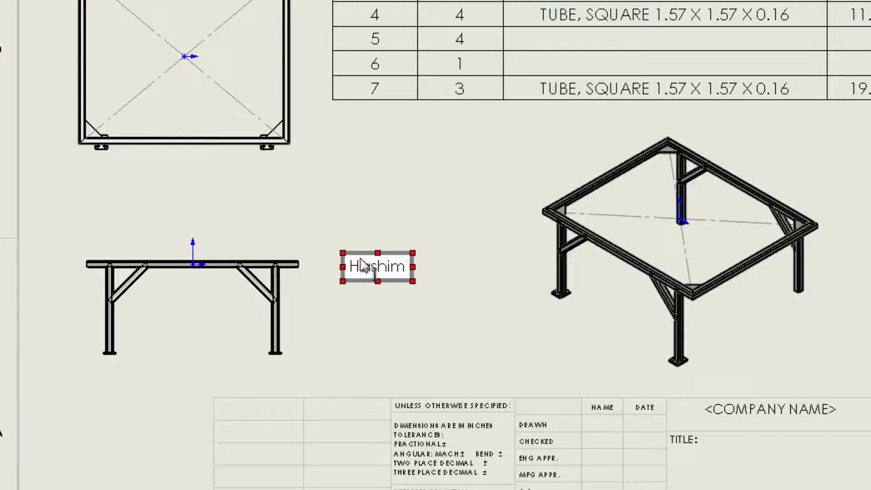
click(419, 316)
scroll(723, 282, up, 1)
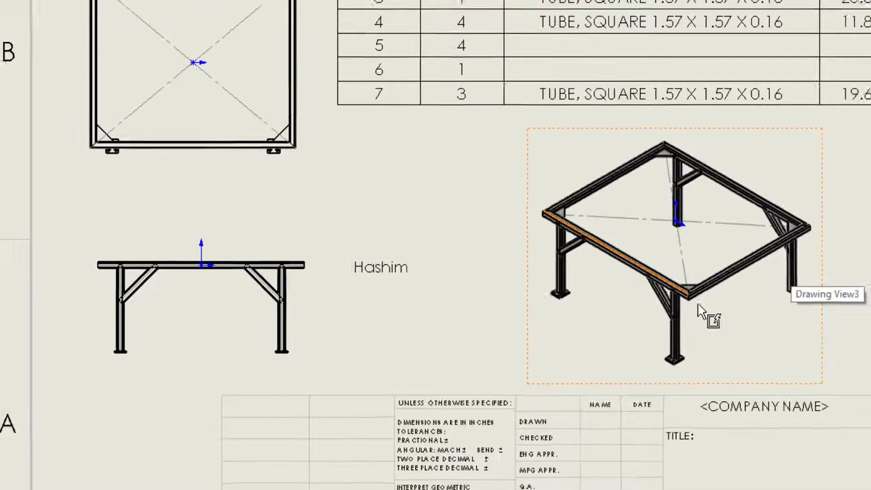
scroll(703, 254, up, 2)
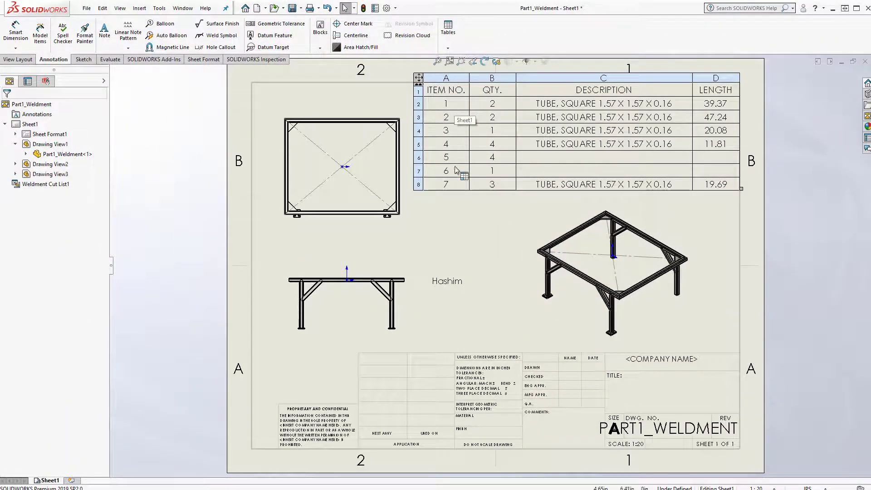
click(472, 108)
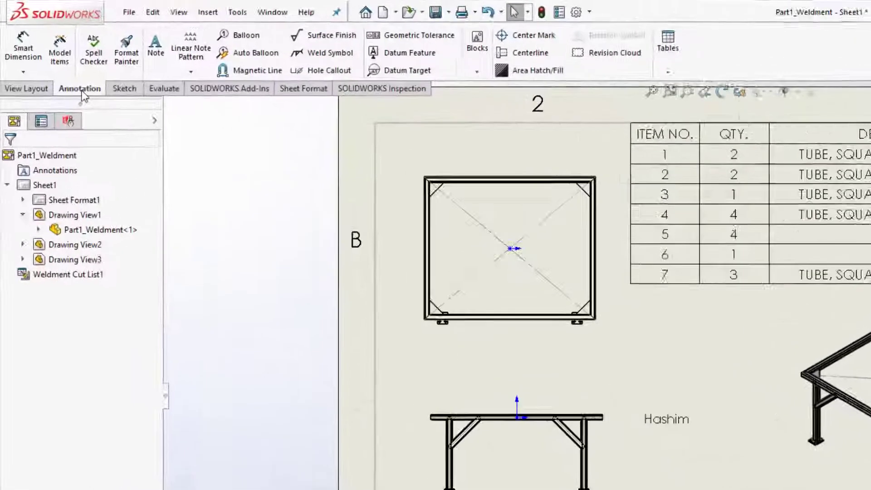
Step: Balloon the isometric view's top frame tube (2), front leg (7), left brace (4) and leg foot (6)
click(304, 41)
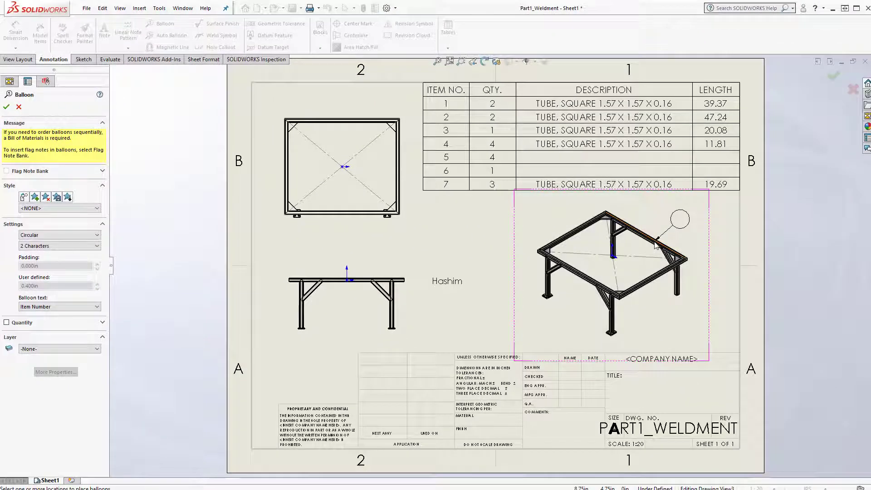
click(664, 242)
click(692, 223)
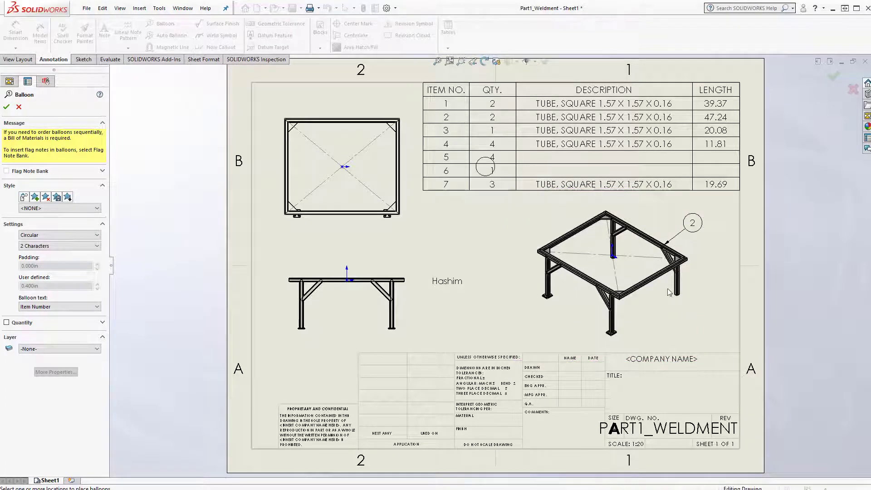
click(615, 323)
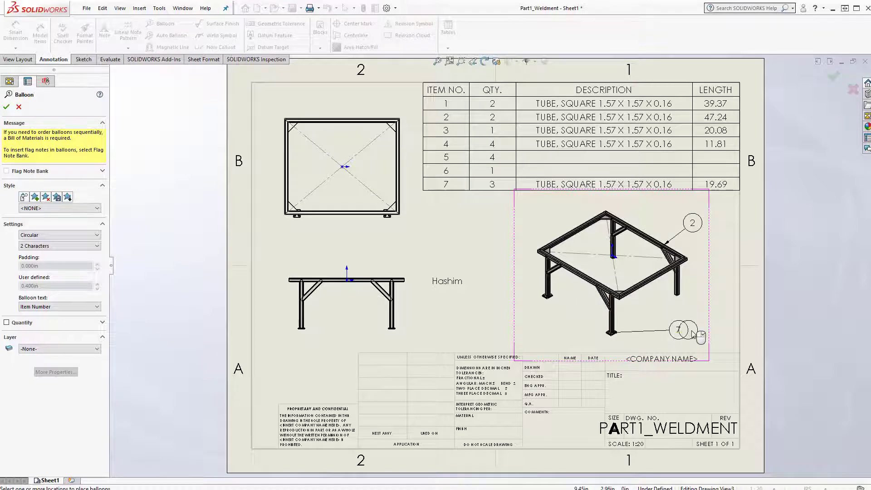
click(678, 330)
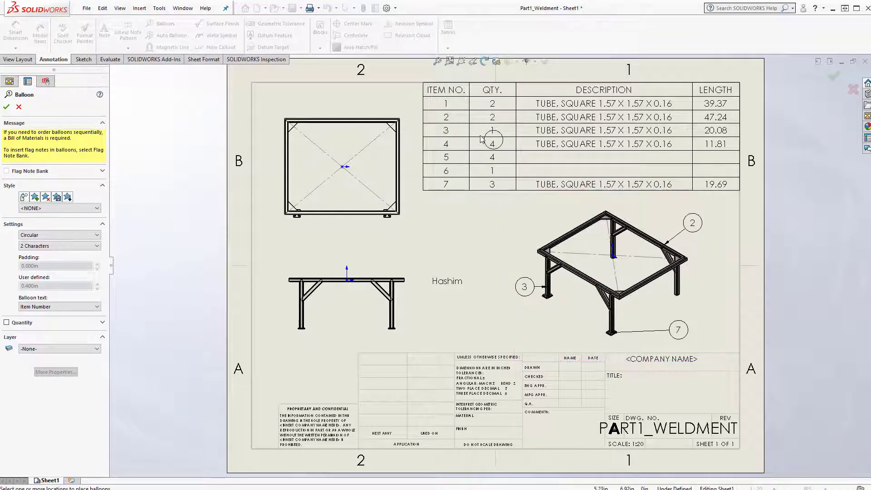
click(554, 271)
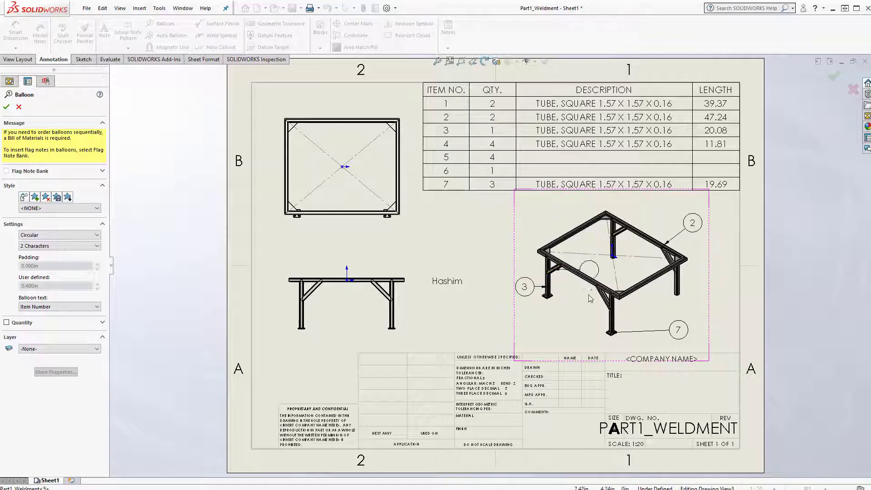
click(576, 320)
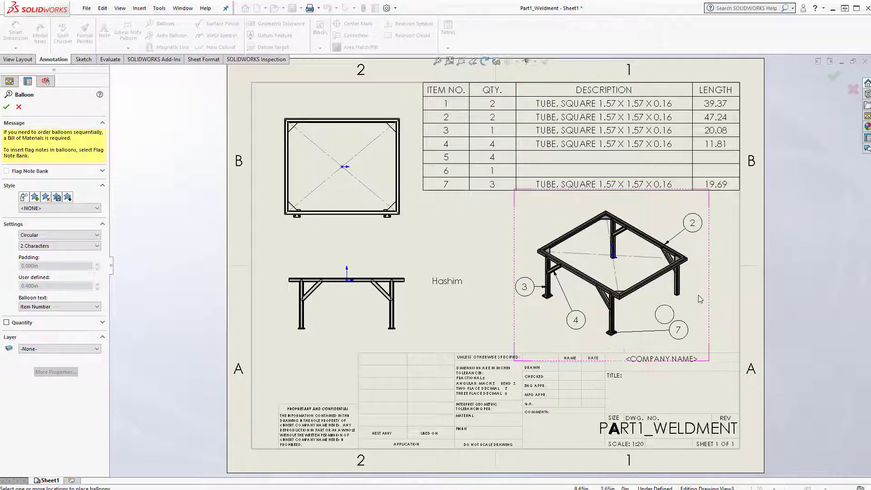
click(611, 336)
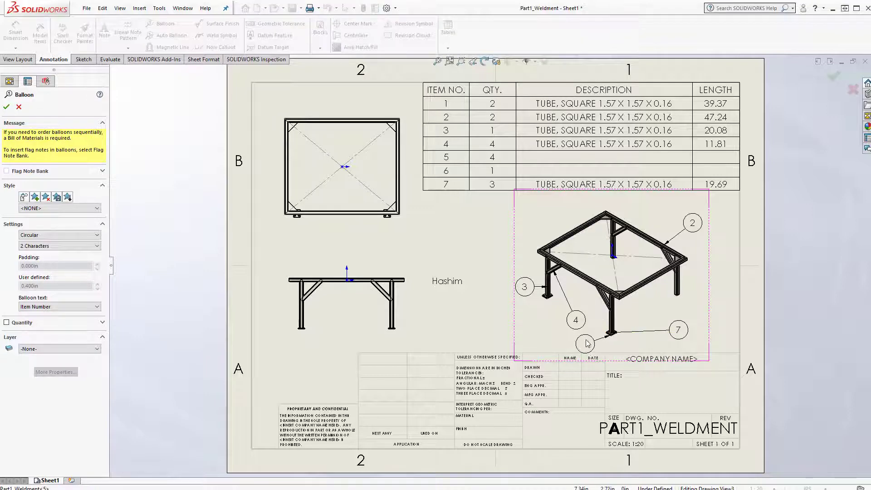
click(585, 342)
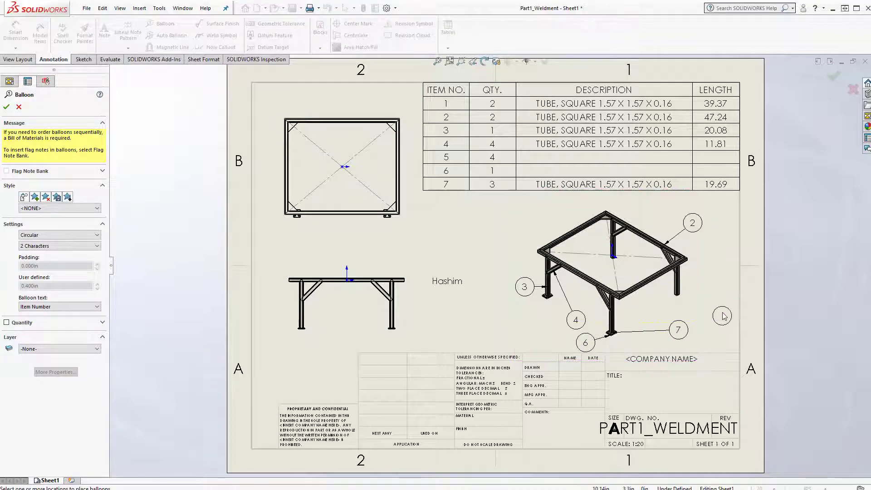
key(Escape)
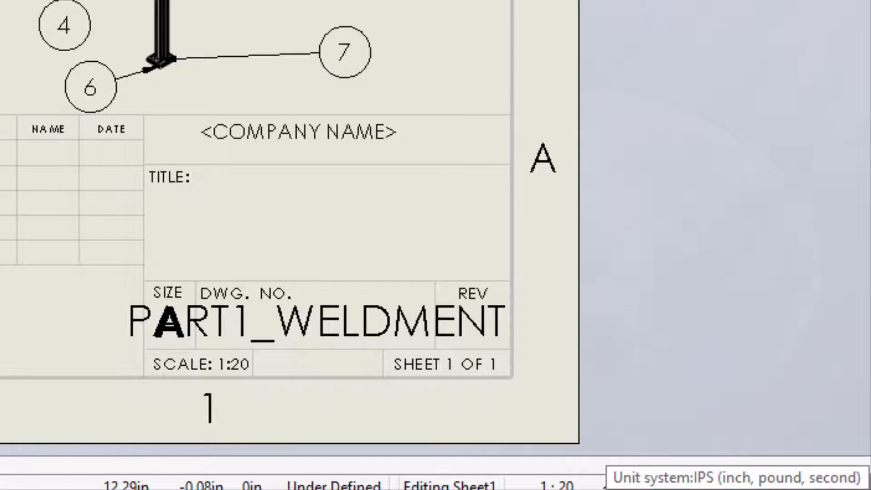
Step: Switch the drawing units from IPS to MMGS and start a dimension at the side view's leg end
click(696, 484)
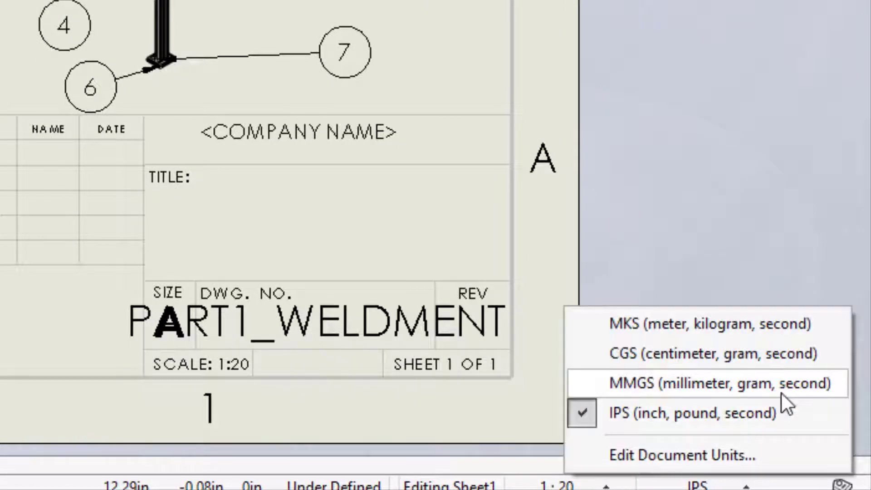
click(785, 390)
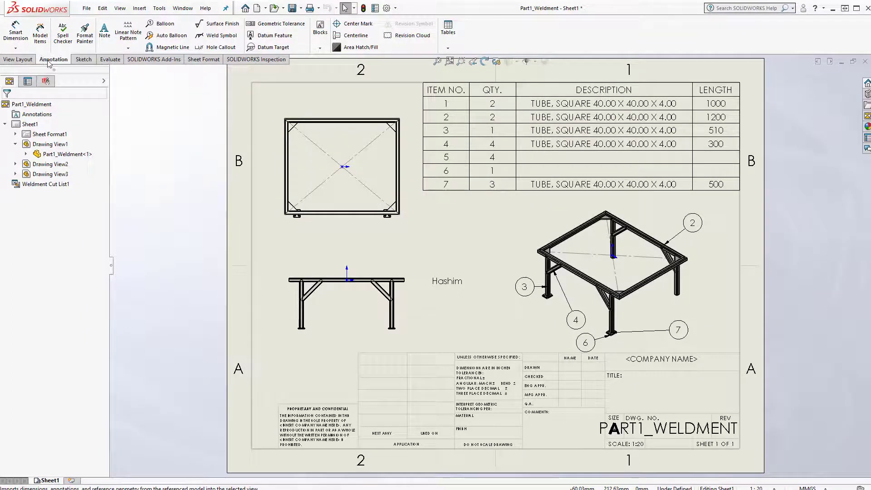
click(15, 32)
click(394, 329)
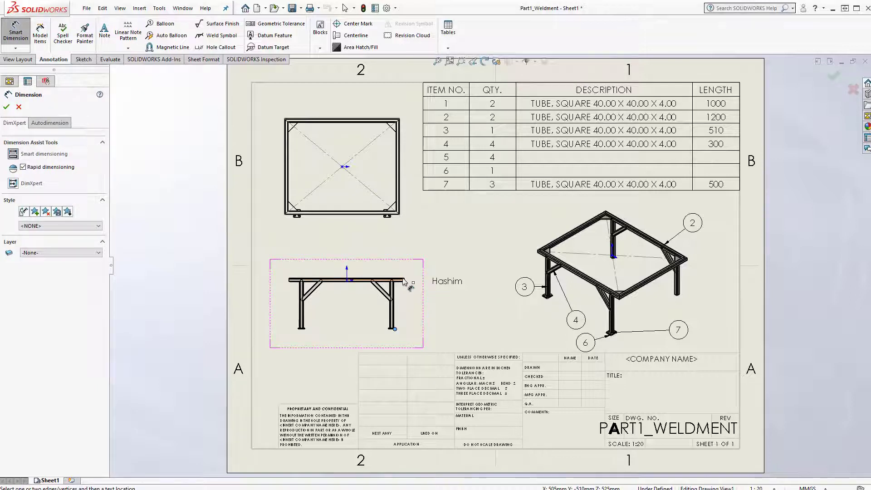
Step: Dimension the side view 510.00 high and 1200.00 long, and the top view 70.00 and 936.00
click(405, 281)
click(410, 295)
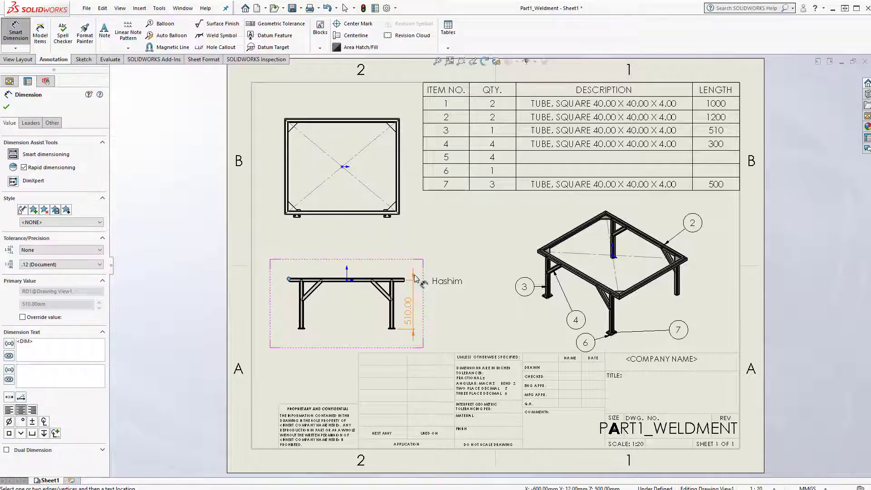
click(391, 279)
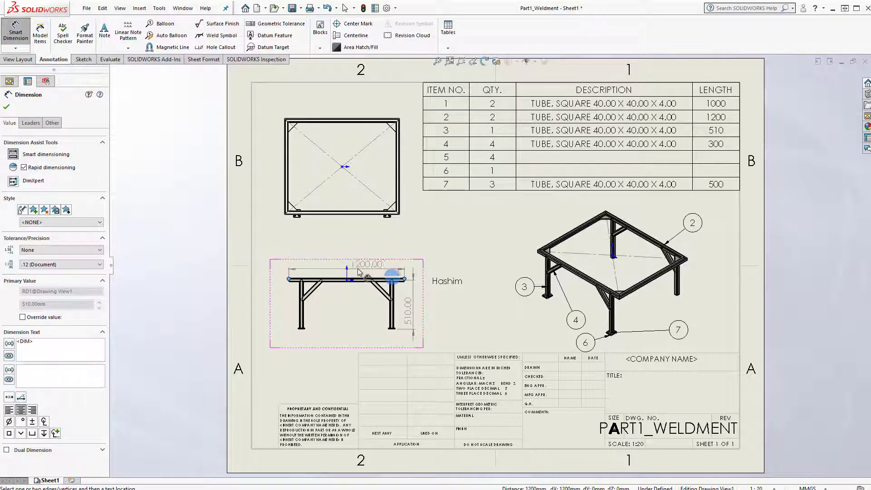
click(352, 248)
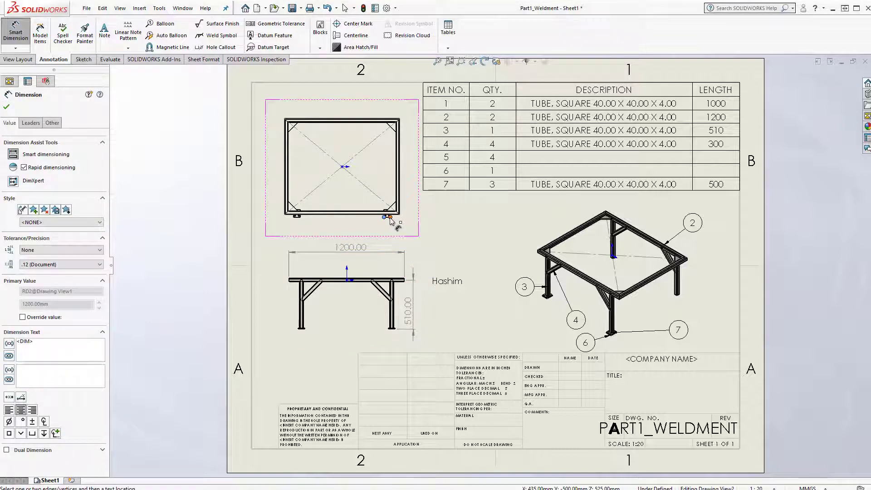
click(390, 221)
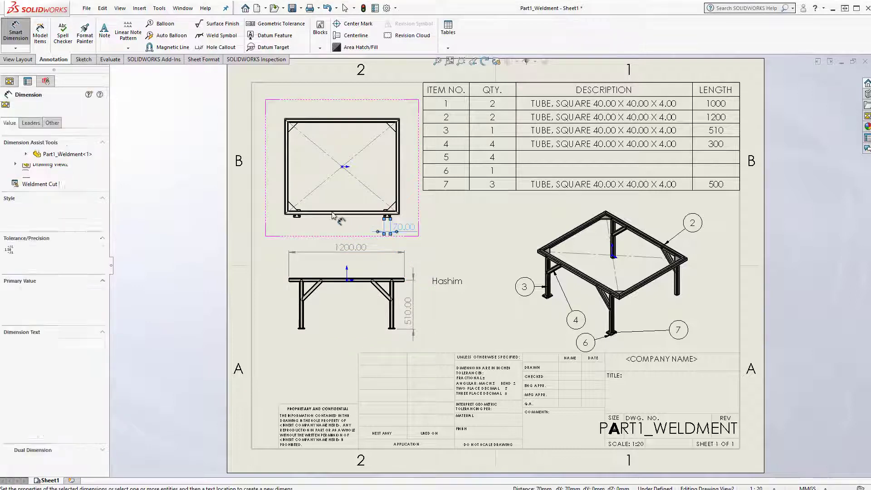
click(329, 127)
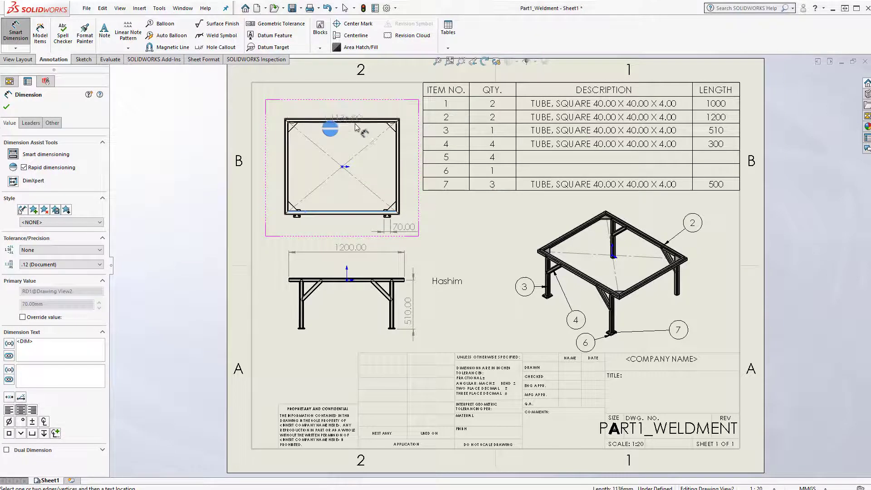
click(358, 210)
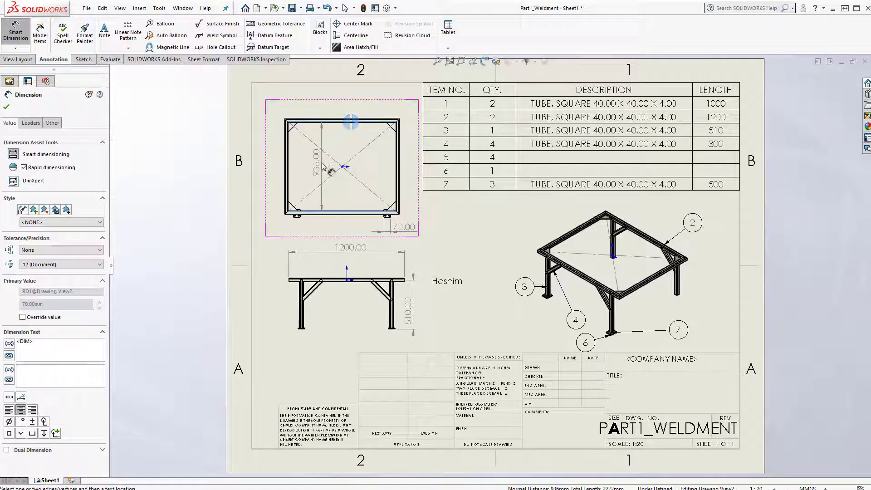